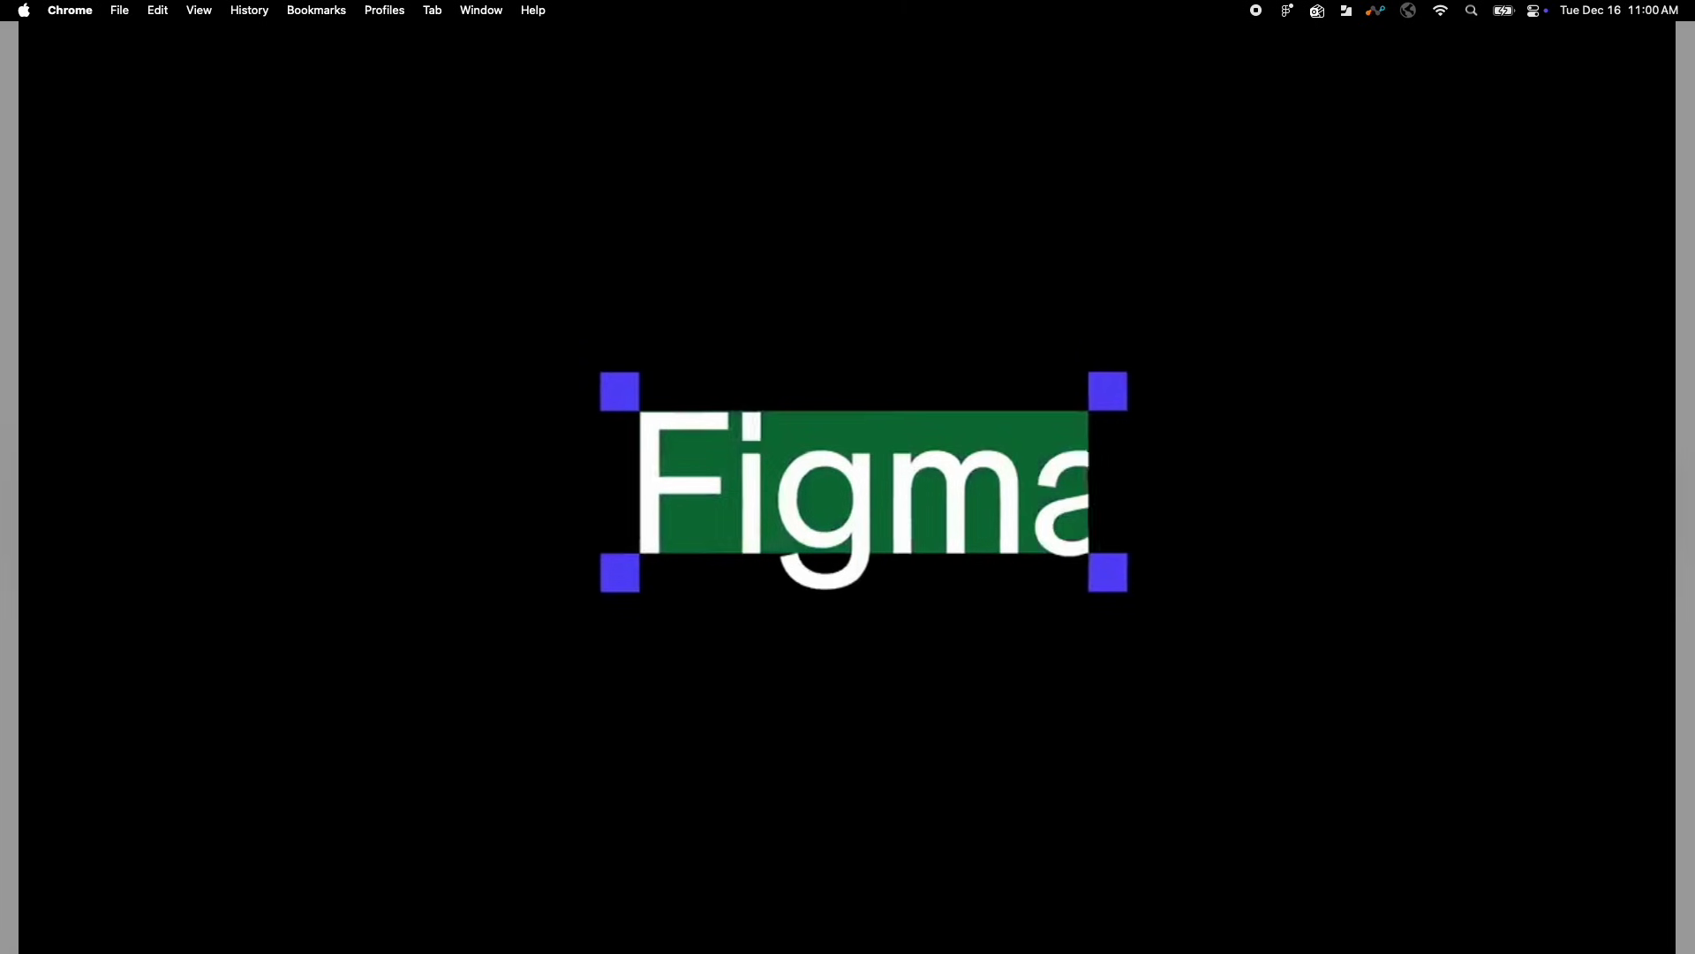
type("Ma")
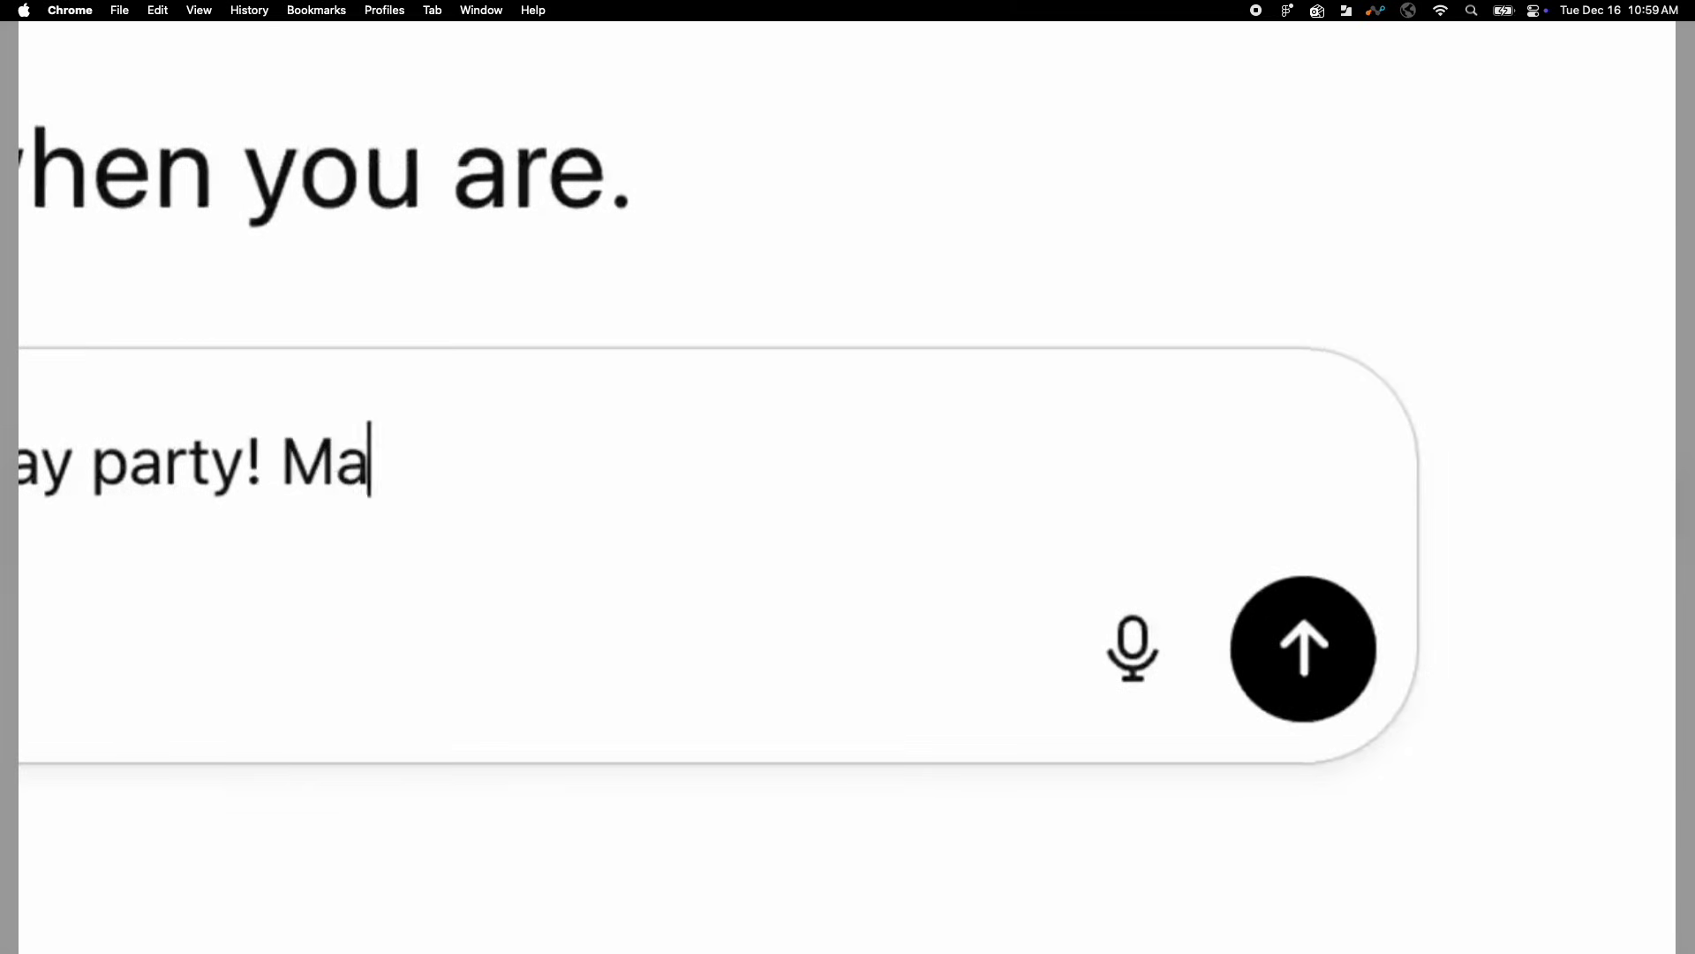
type("ke it fes")
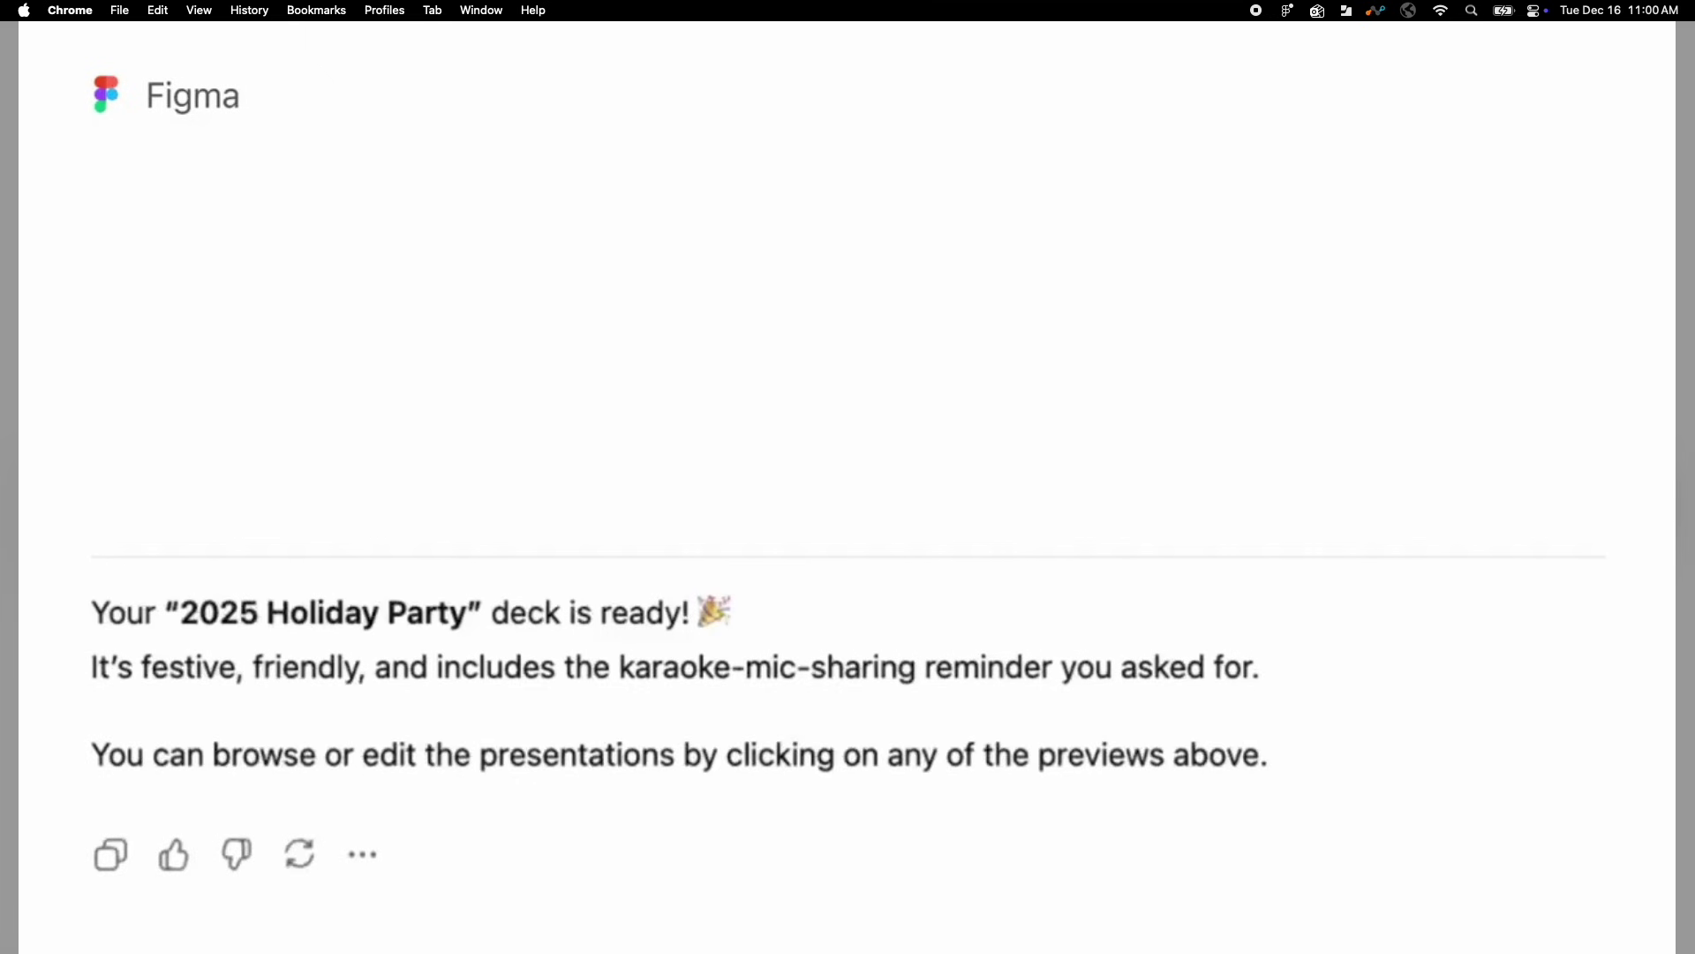
- Preview the Holiday Party deck, open it in Figma, and edit the Karaoke Etiquette title
left_click(333, 298)
scroll(978, 583, "down", 5)
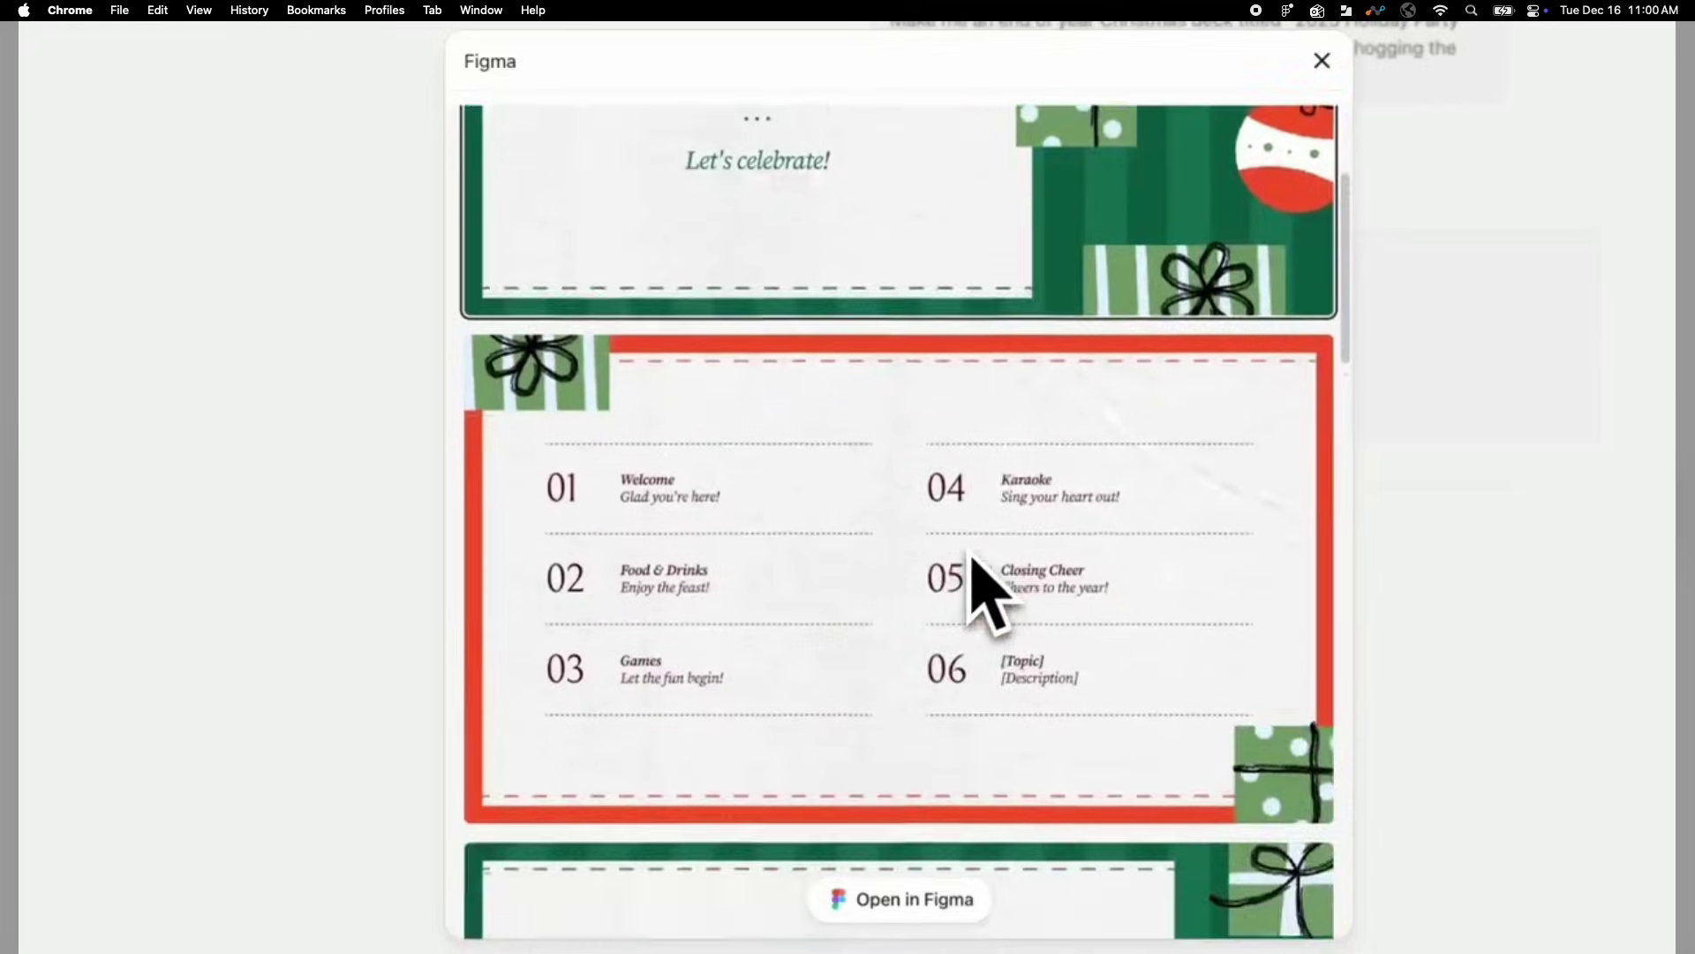
scroll(978, 583, "down", 5)
scroll(978, 583, "down", 5)
scroll(977, 583, "down", 5)
scroll(978, 582, "down", 3)
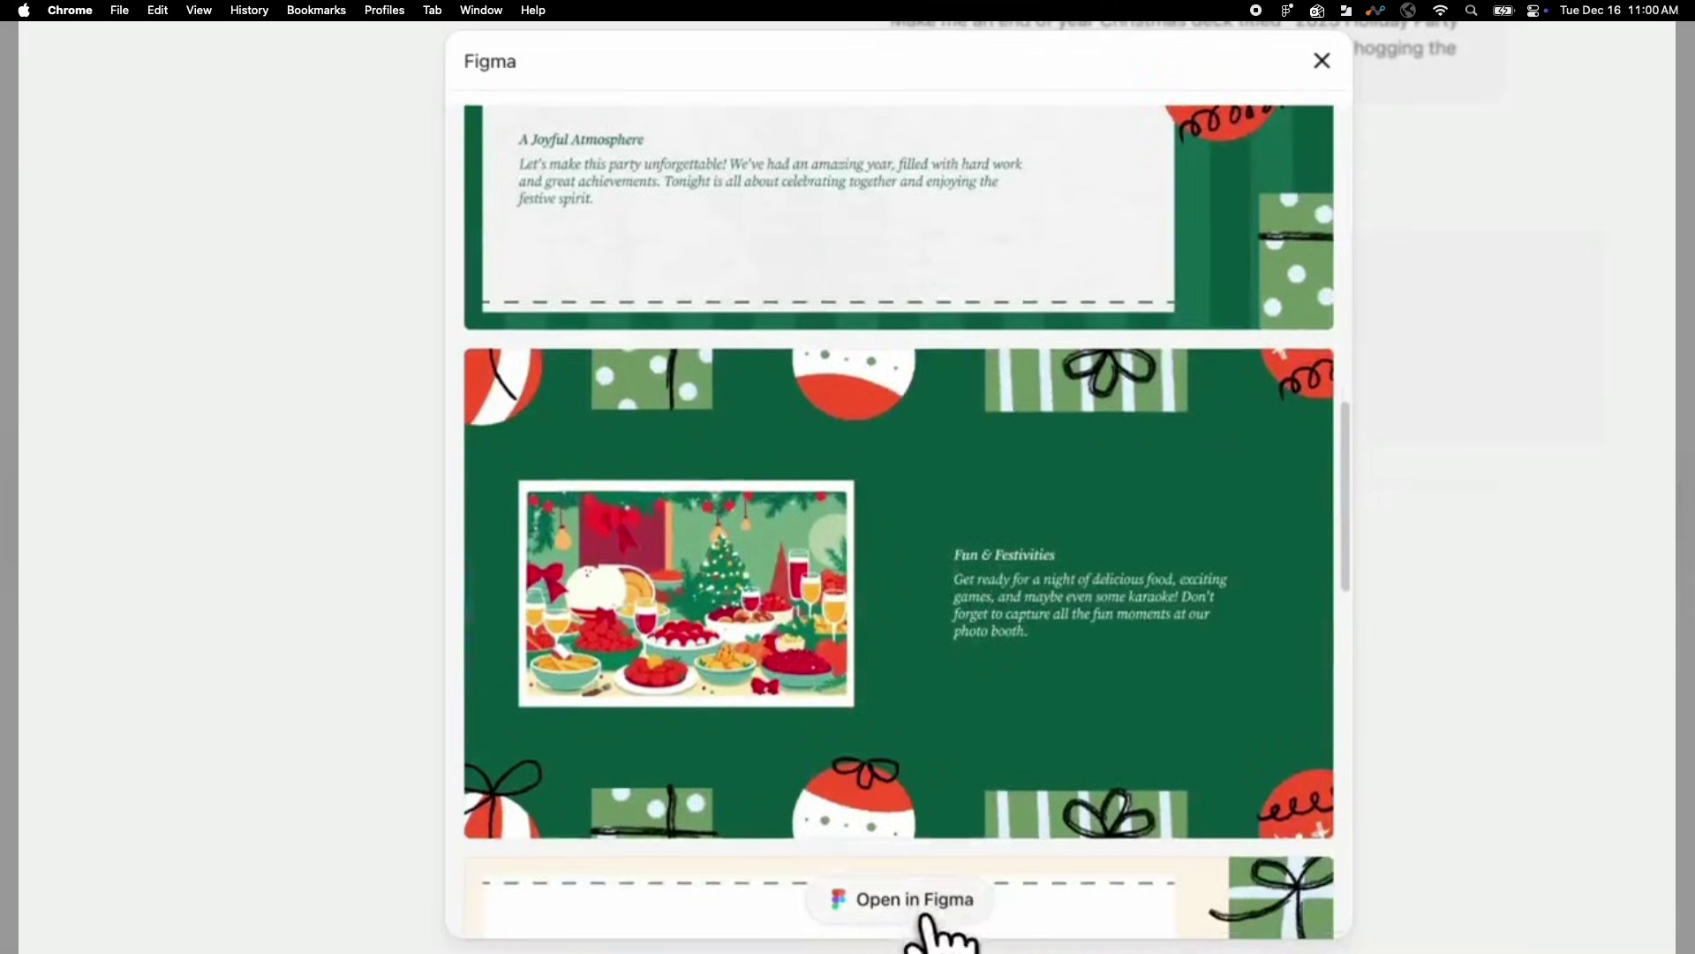
left_click(914, 898)
double_click(493, 235)
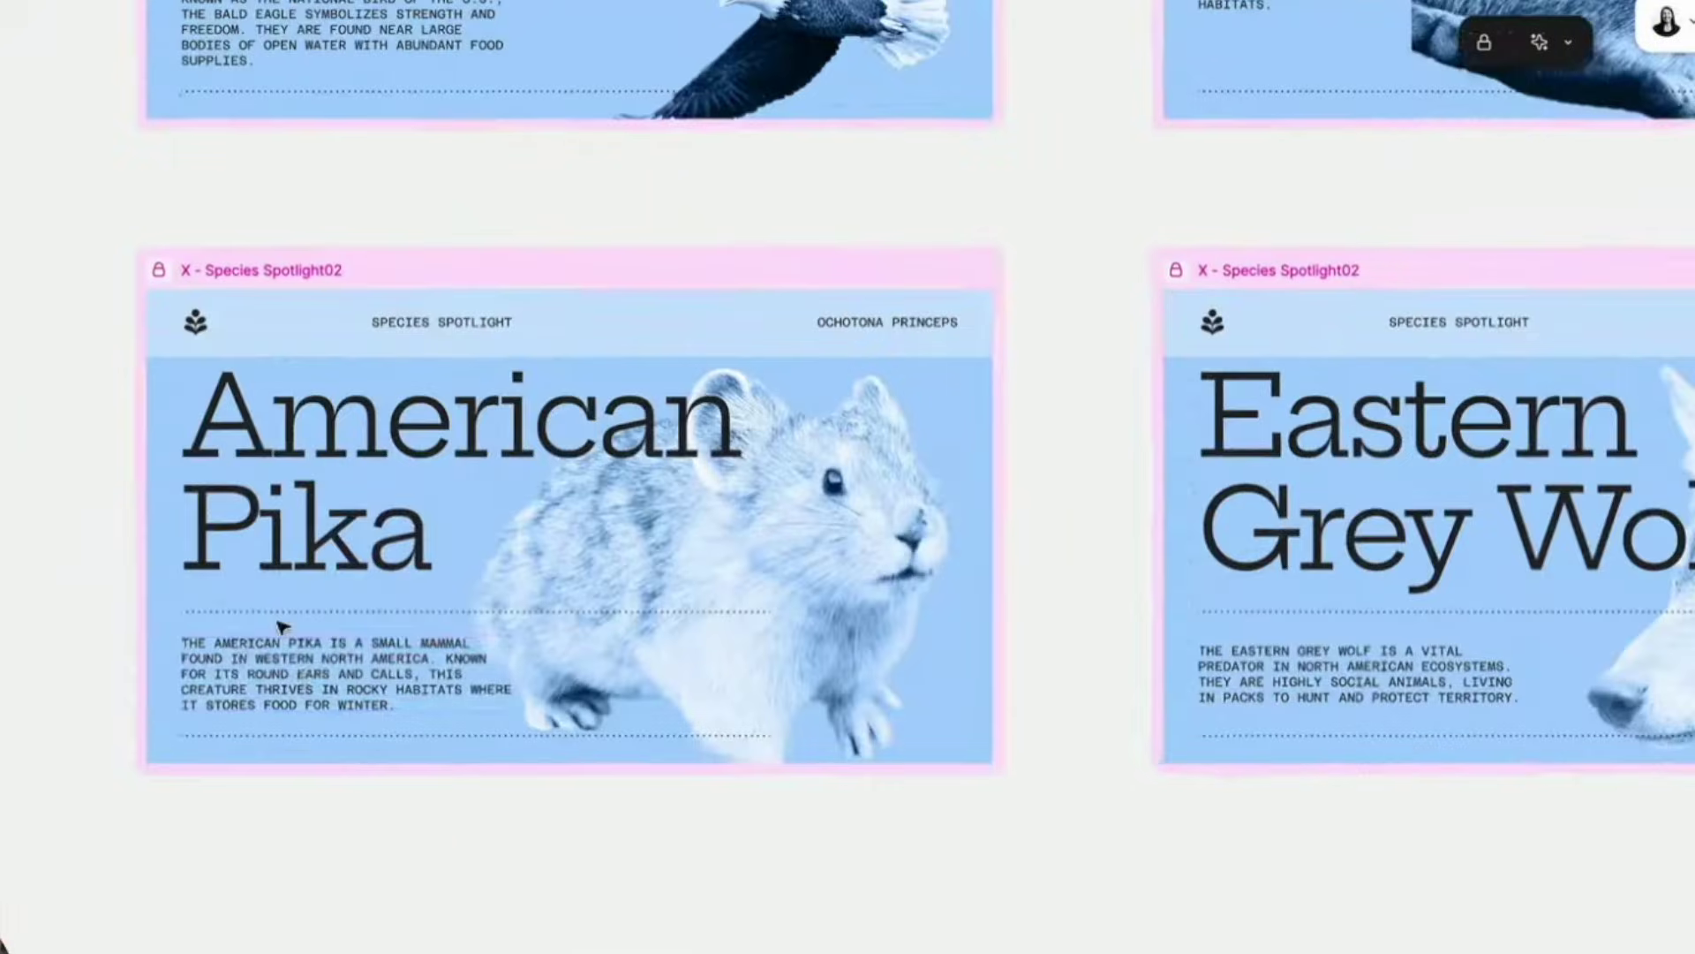
- Edit the American Pika card's description text, then deselect it
left_click(281, 643)
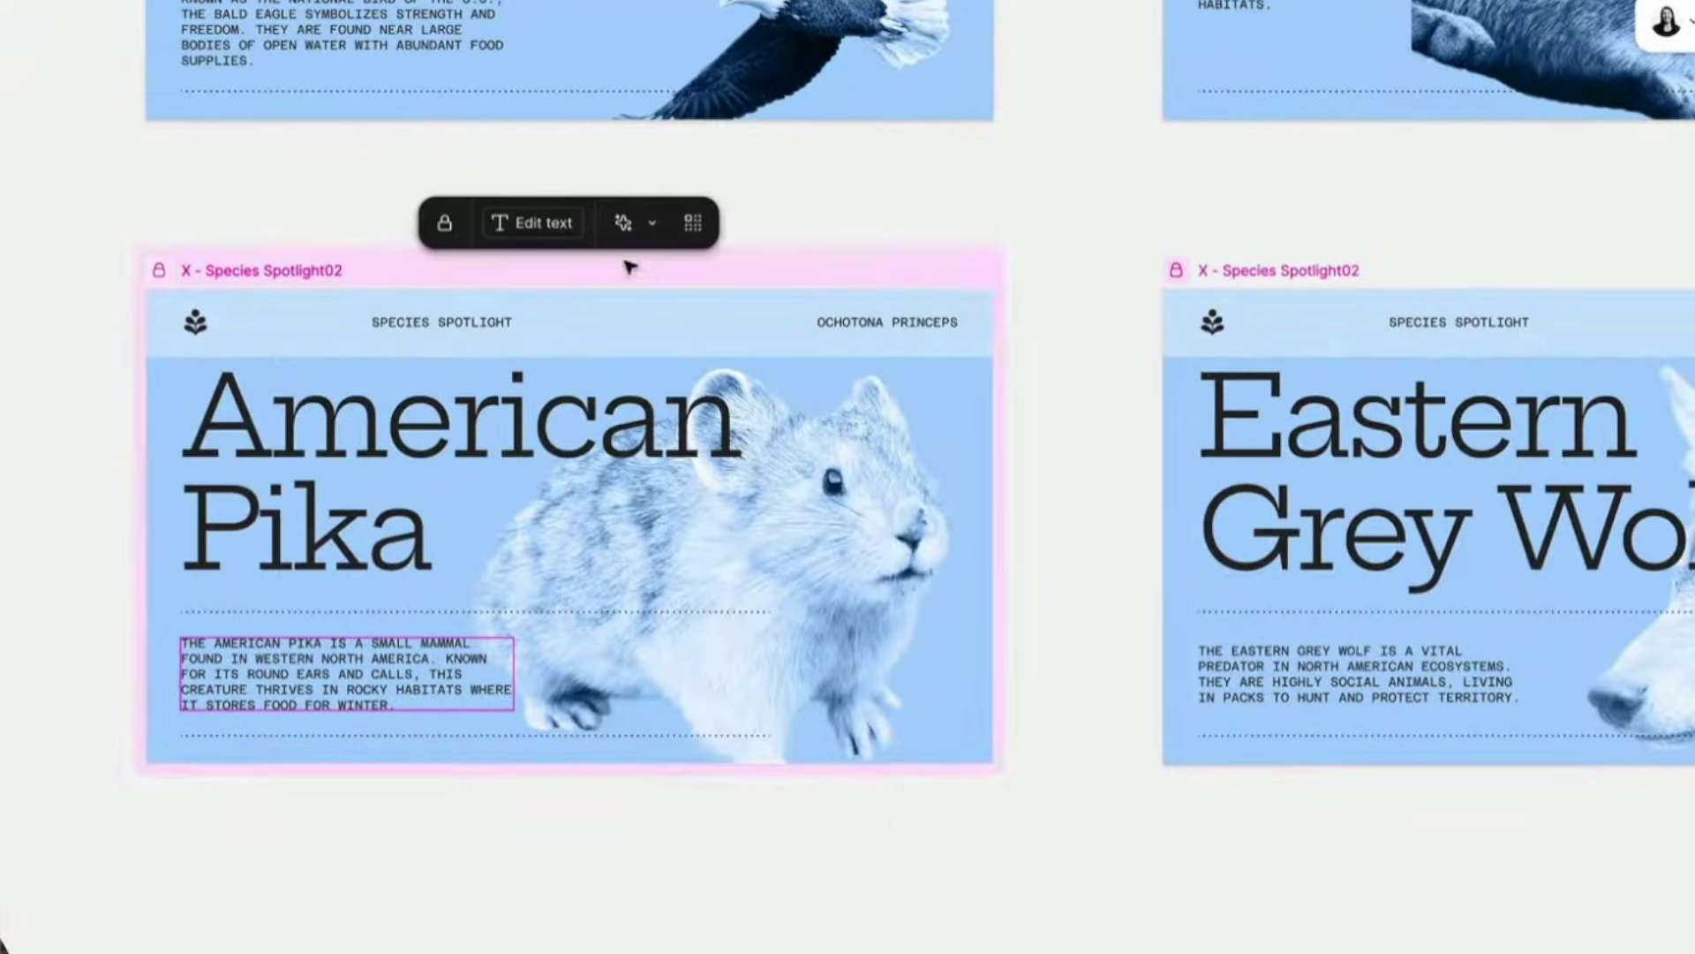
left_click(508, 865)
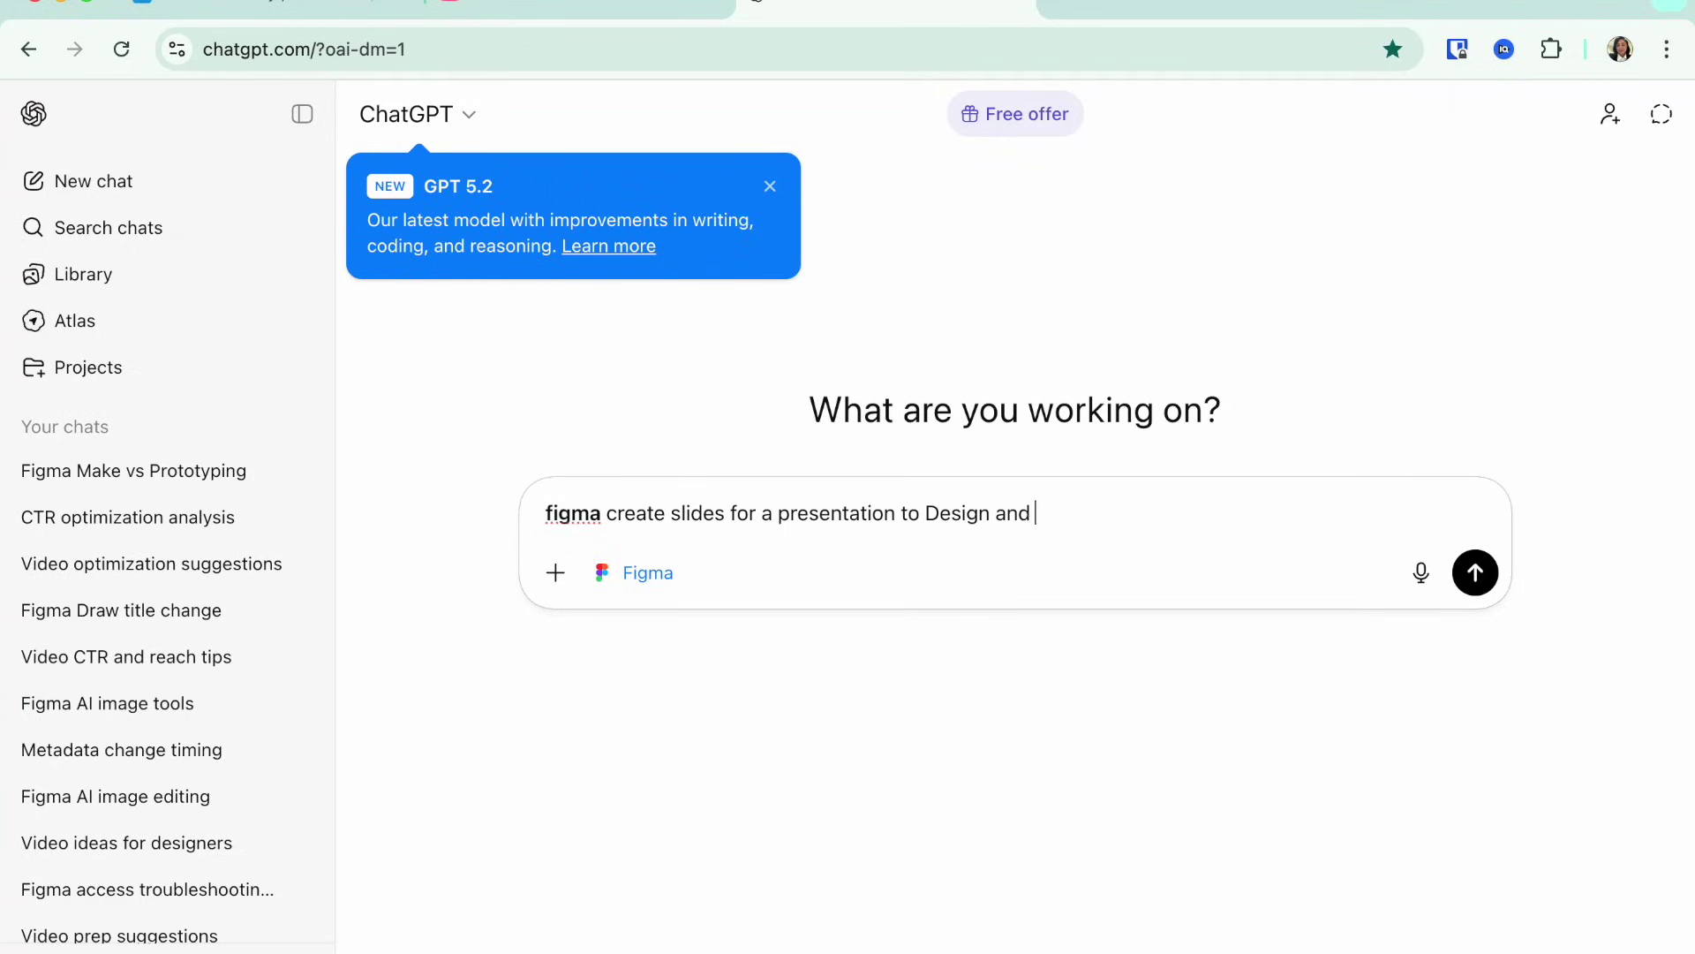
type("uct stakeholders title website templates, use a playful creative template with multiple opti")
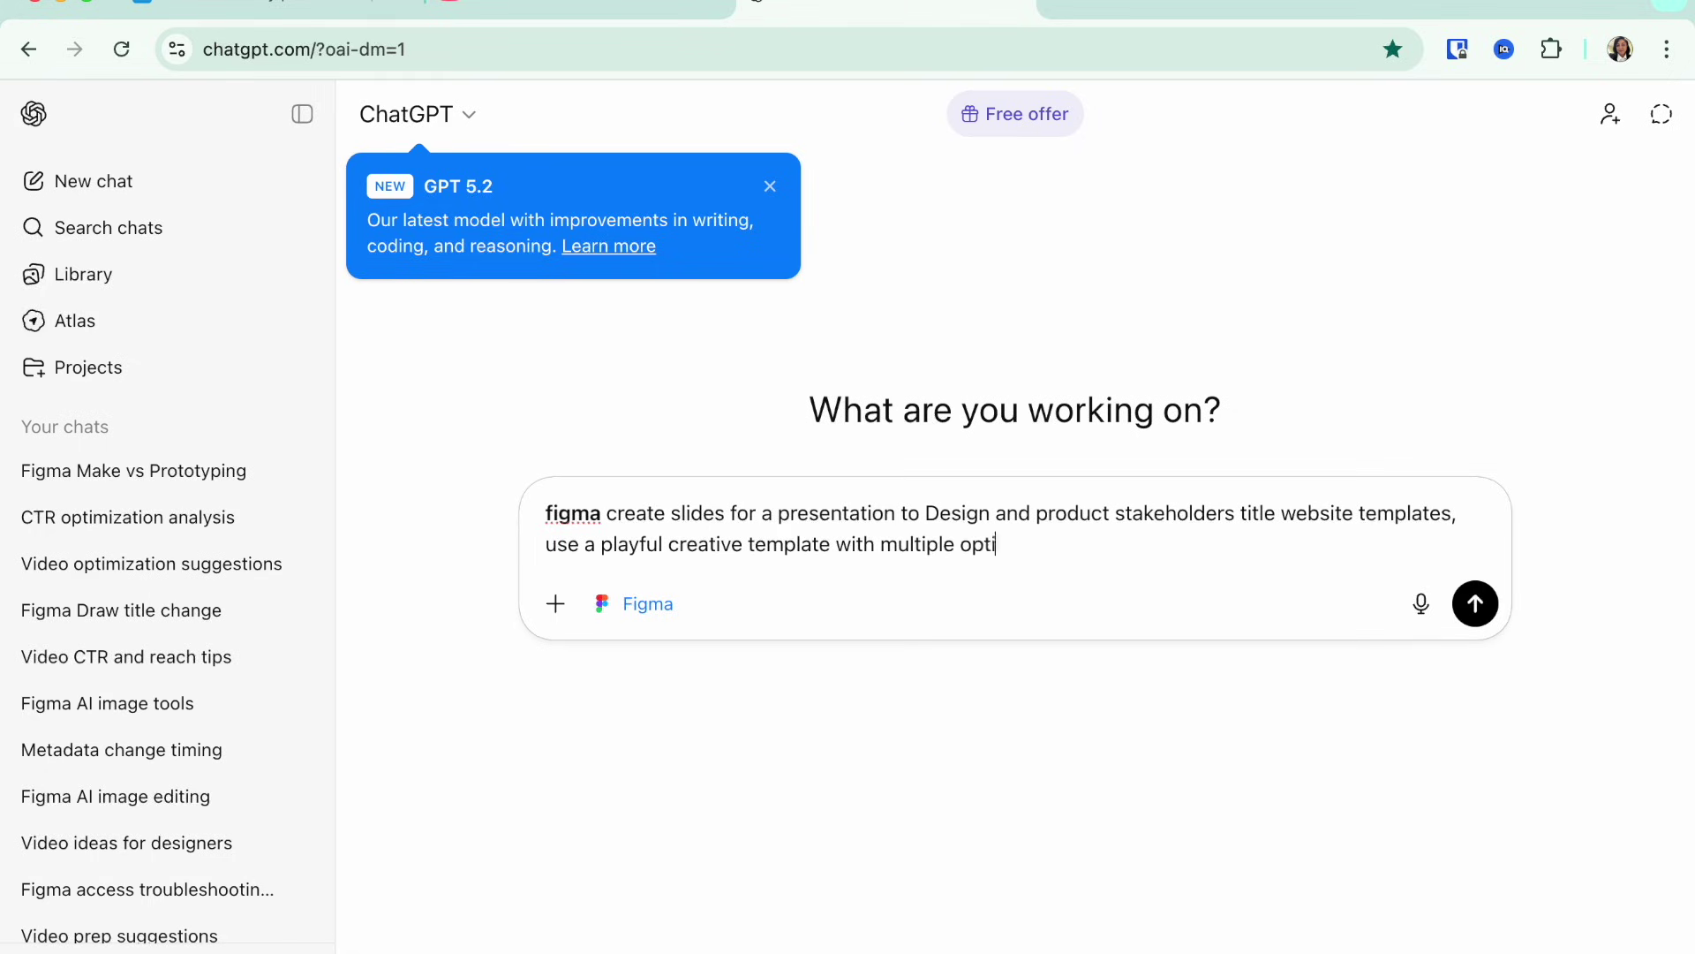
type("ons")
- Send the prompt requesting playful Website Templates slides with several template options
key("Return")
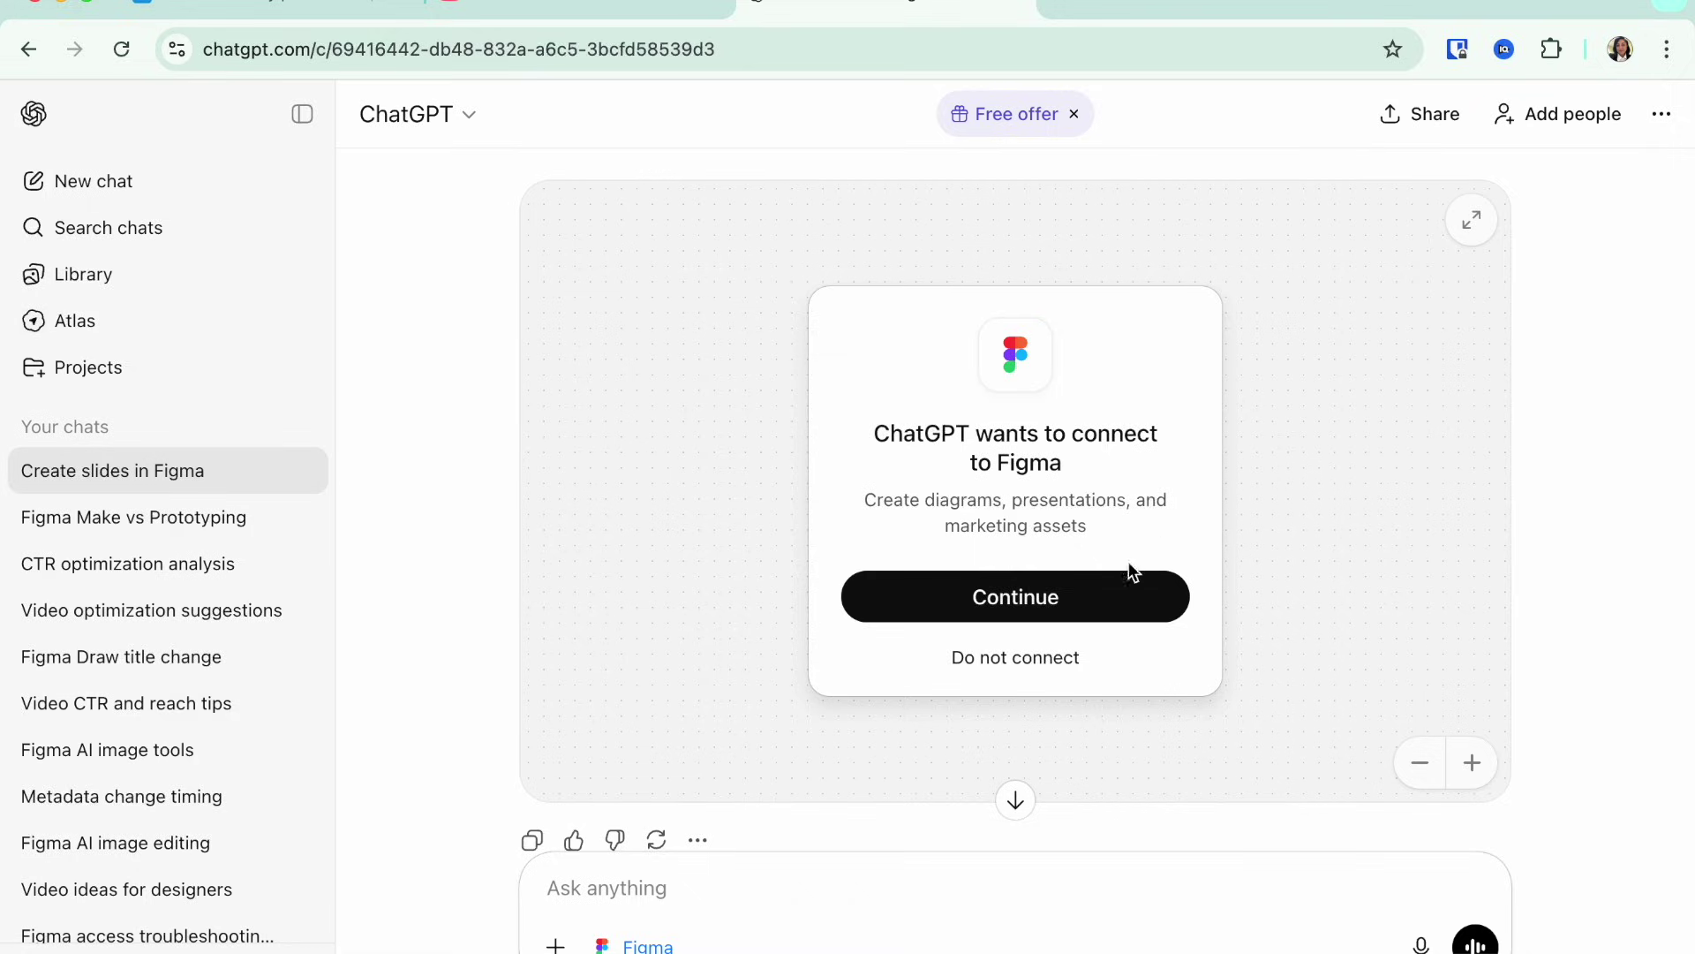
- Accept connecting ChatGPT to Figma and proceed to Figma's authorization page
left_click(1106, 582)
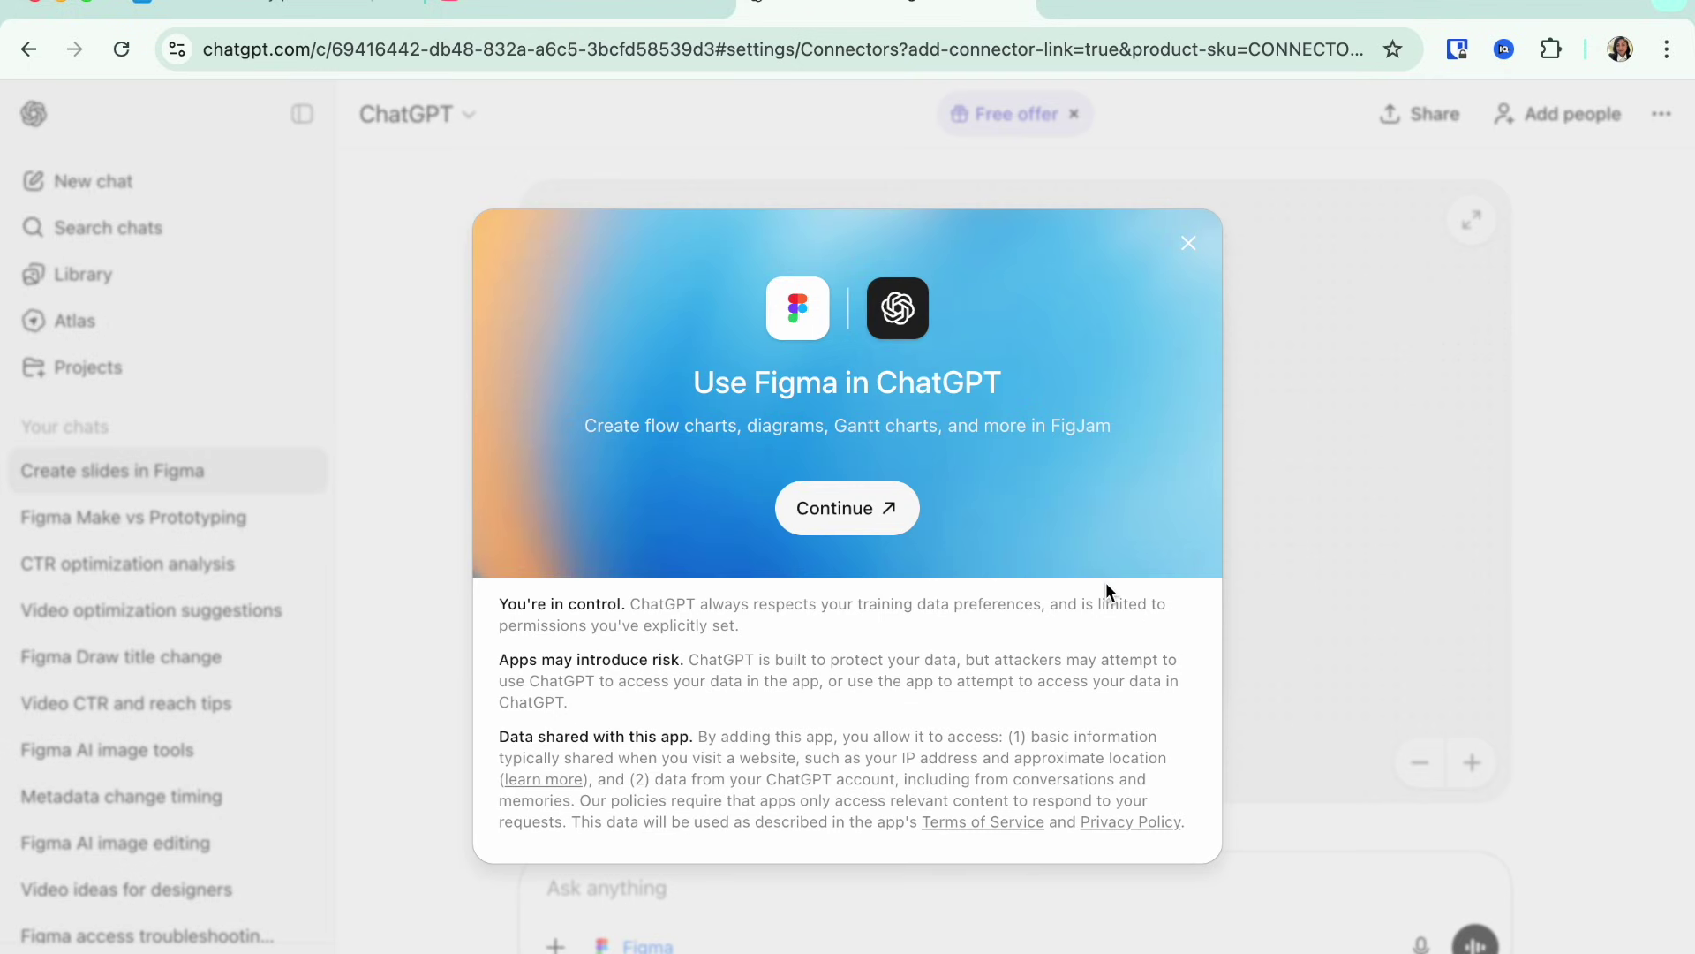
left_click(845, 508)
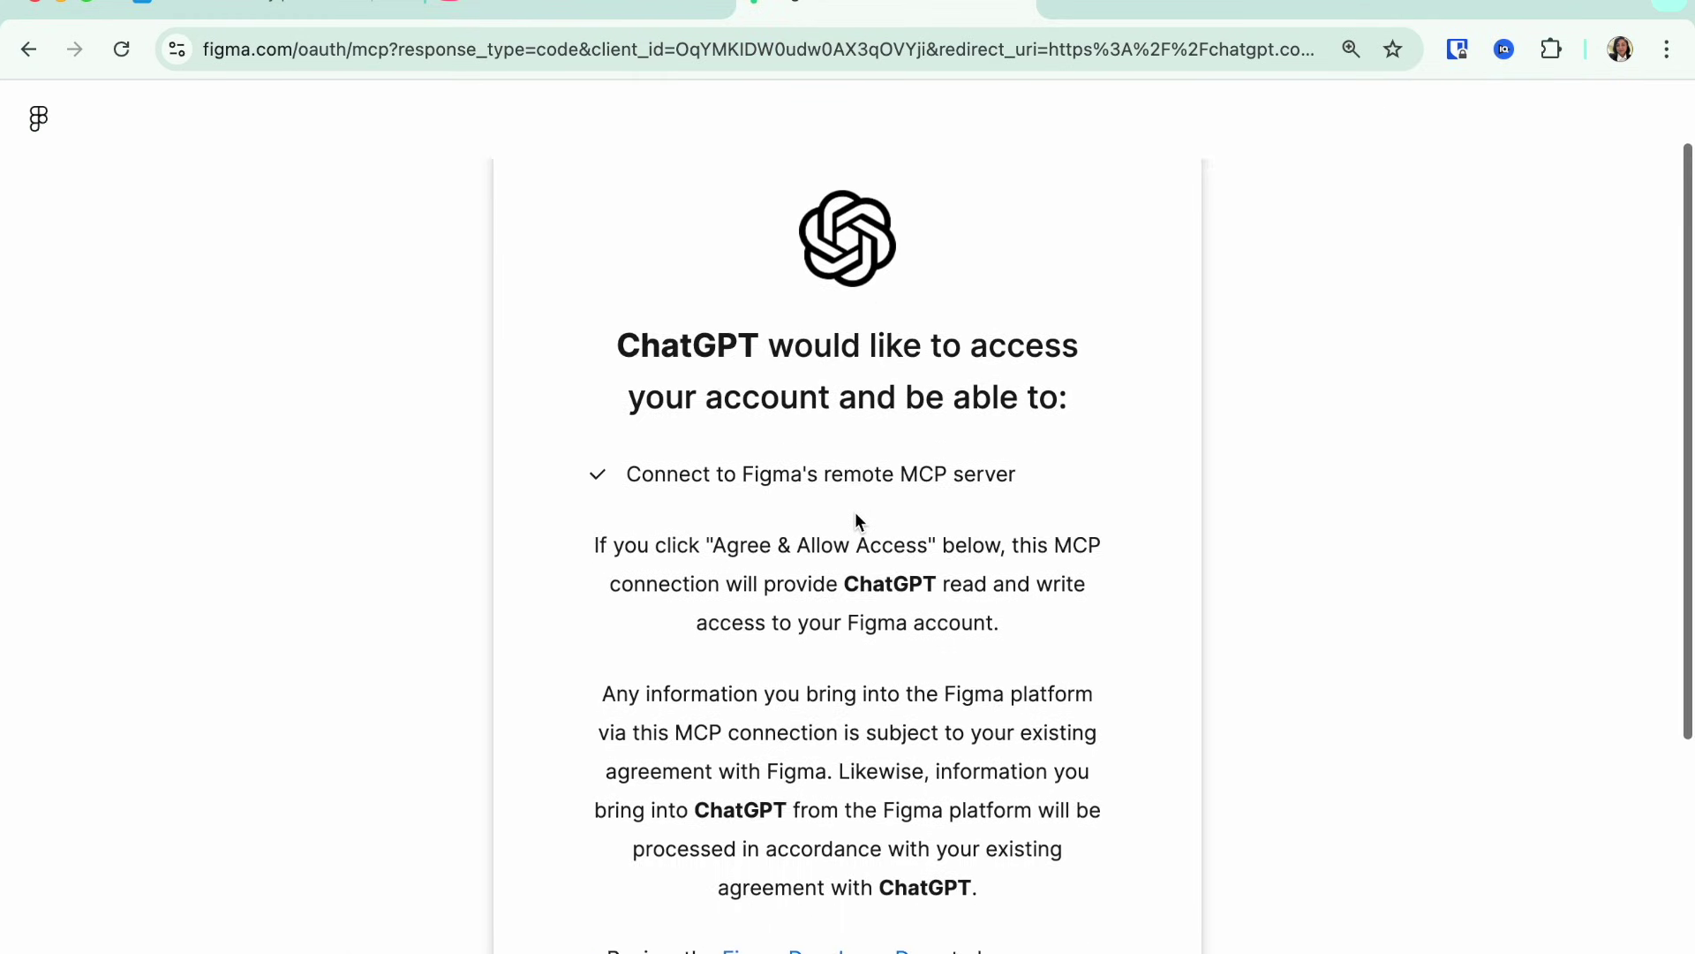
scroll(855, 512, "down", 5)
scroll(927, 398, "down", 5)
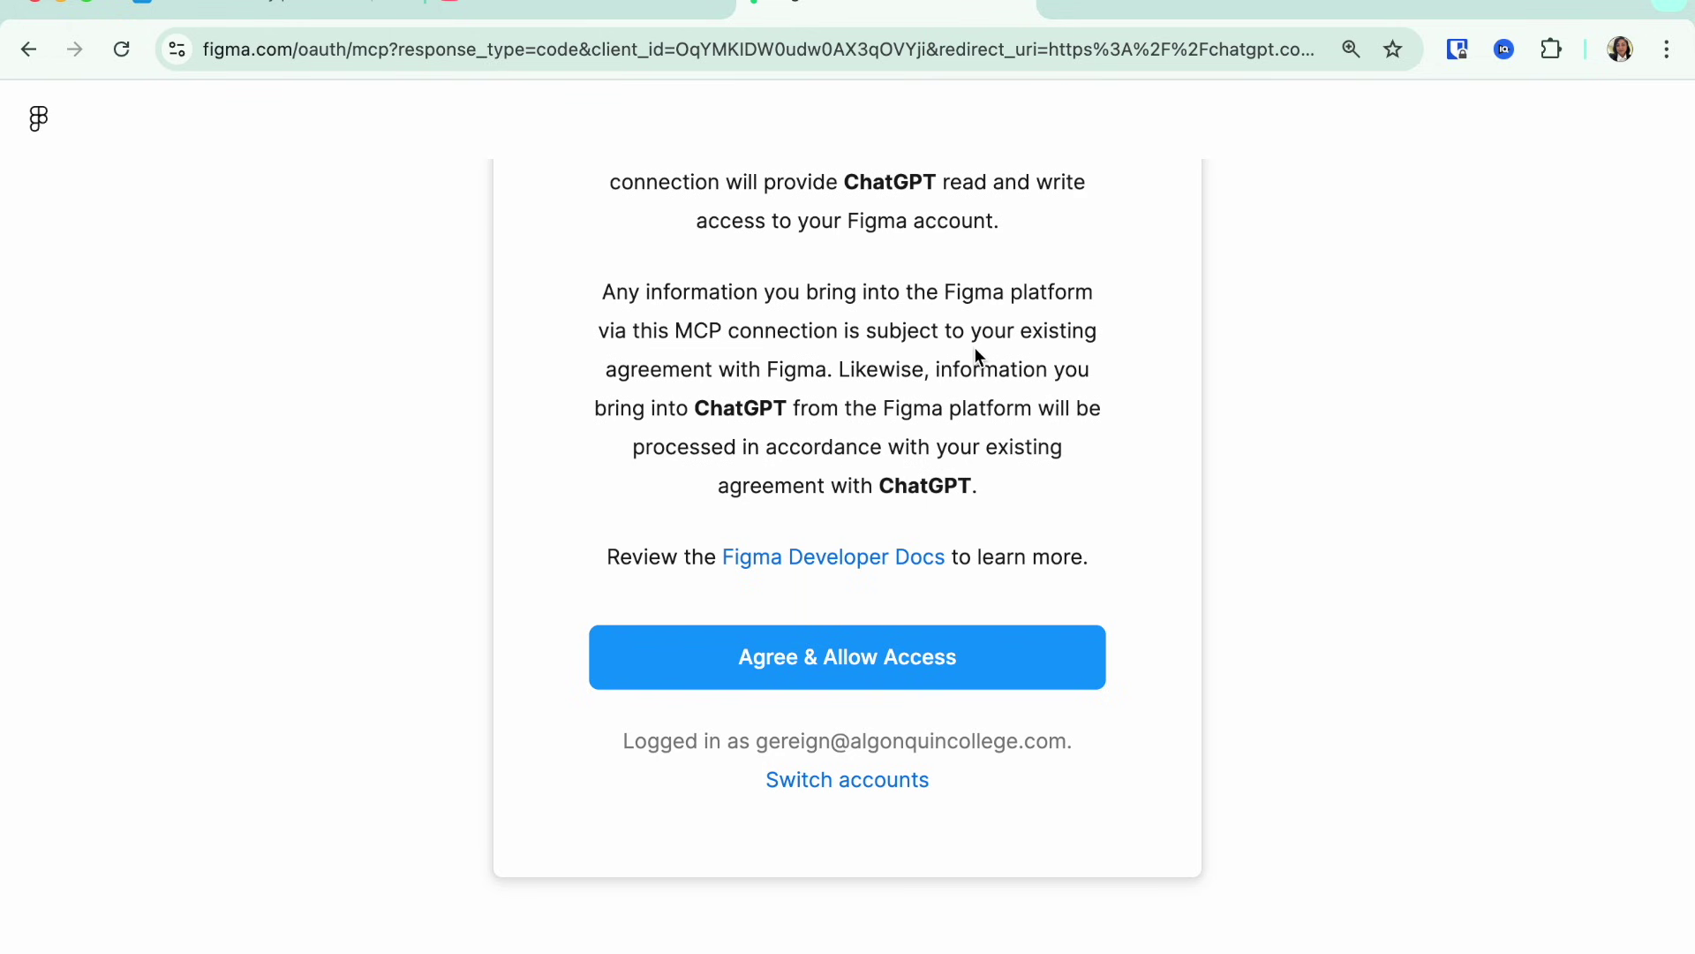
- Approve read and write account access for ChatGPT with Agree & Allow Access
left_click(892, 639)
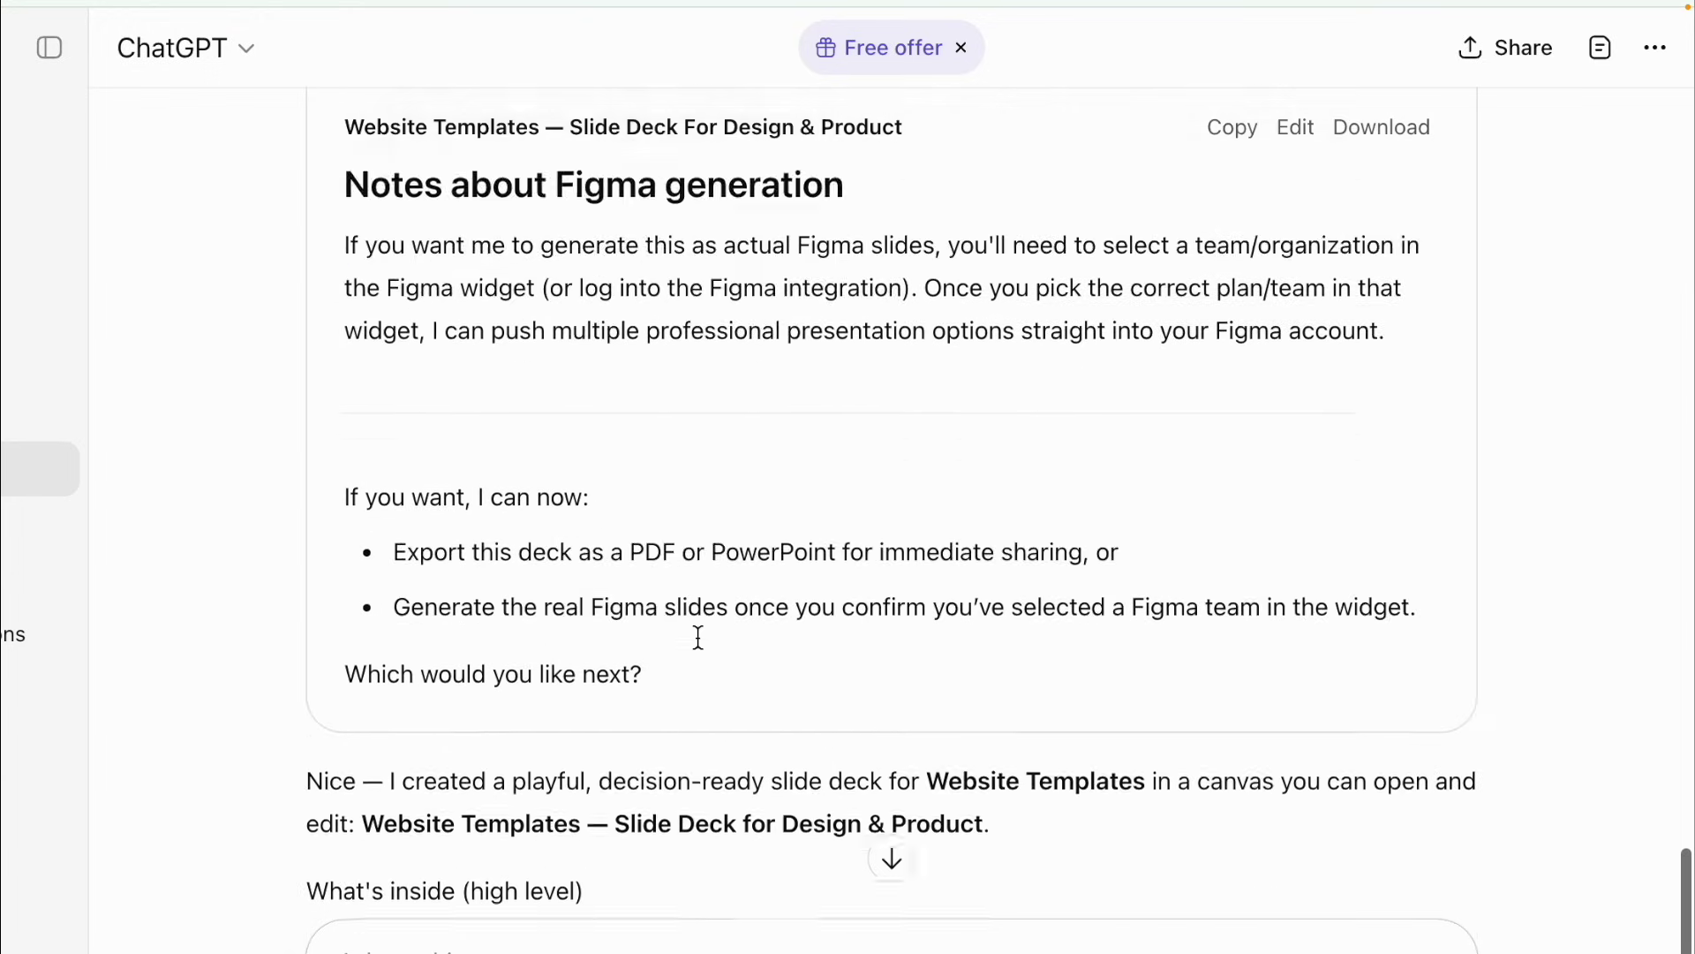
scroll(697, 639, "down", 1)
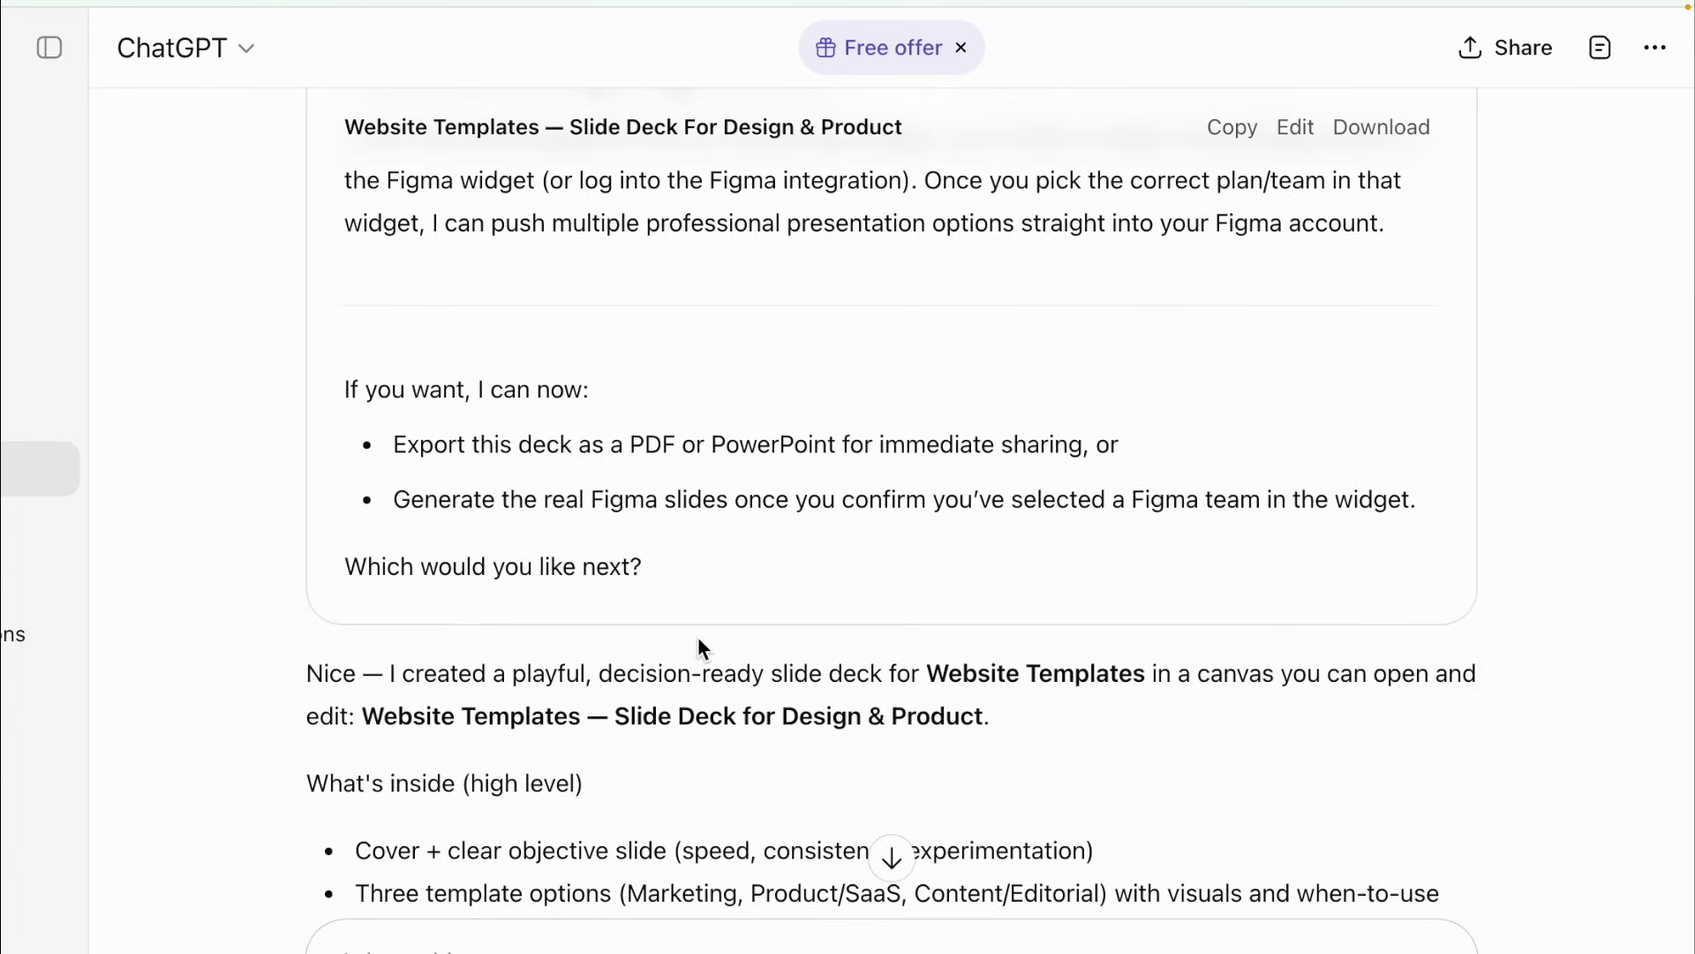
scroll(698, 638, "up", 8)
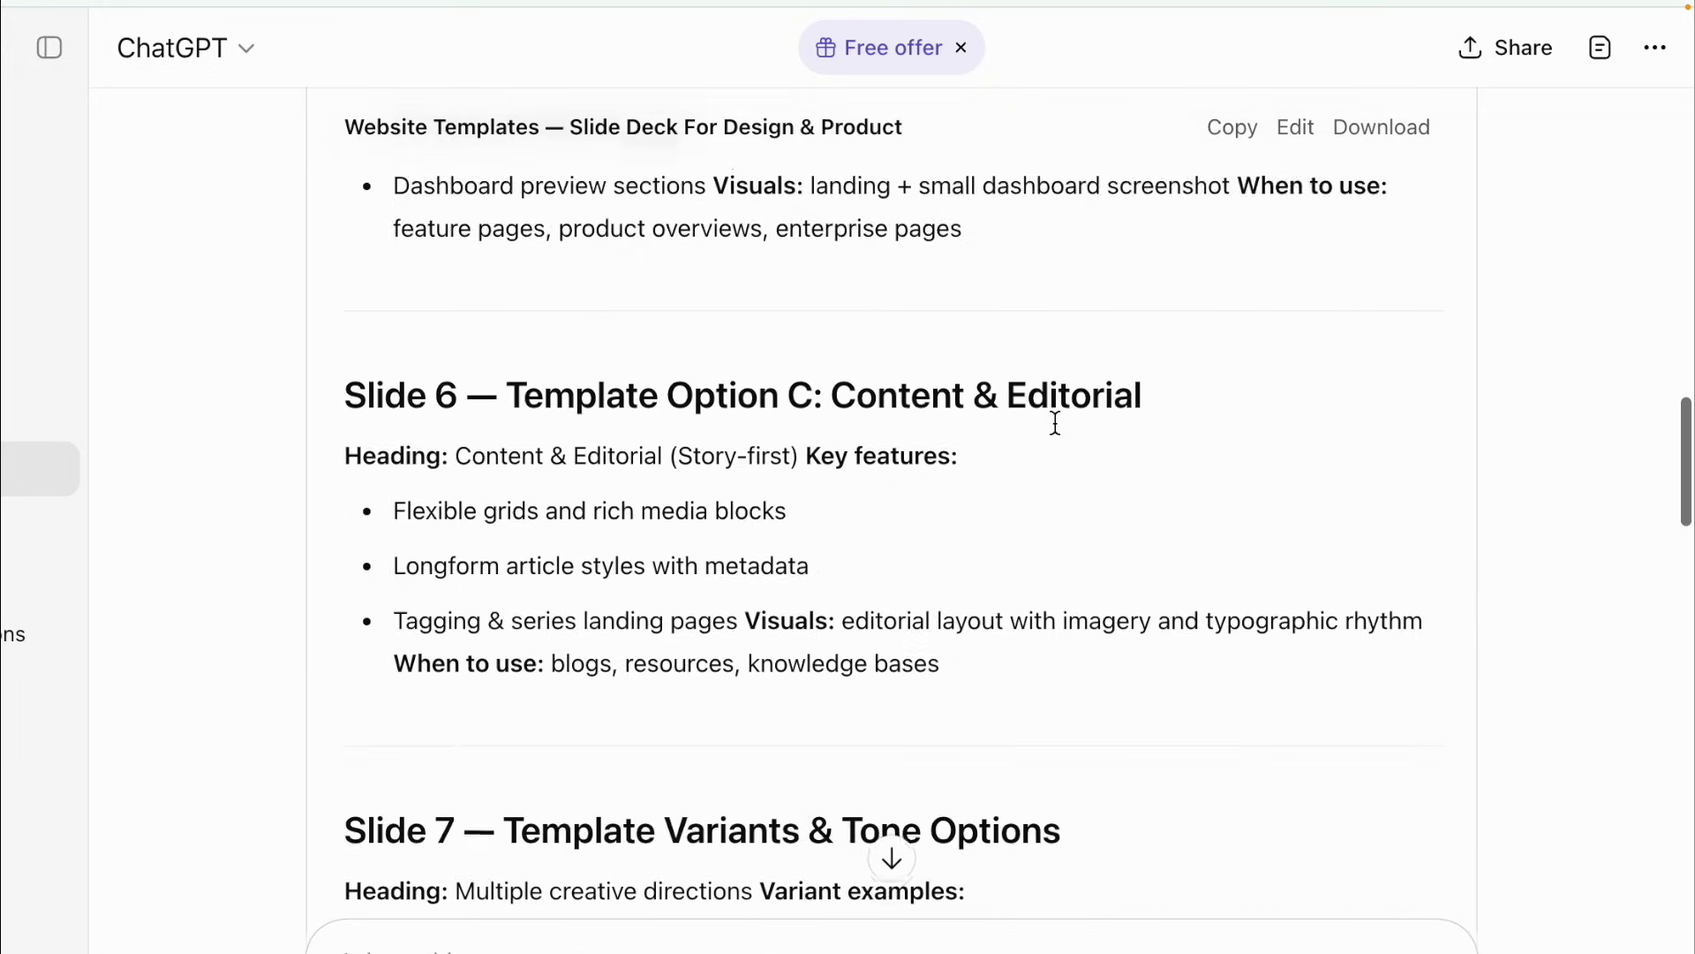
scroll(1053, 423, "up", 8)
scroll(1053, 423, "up", 8)
scroll(1056, 422, "up", 5)
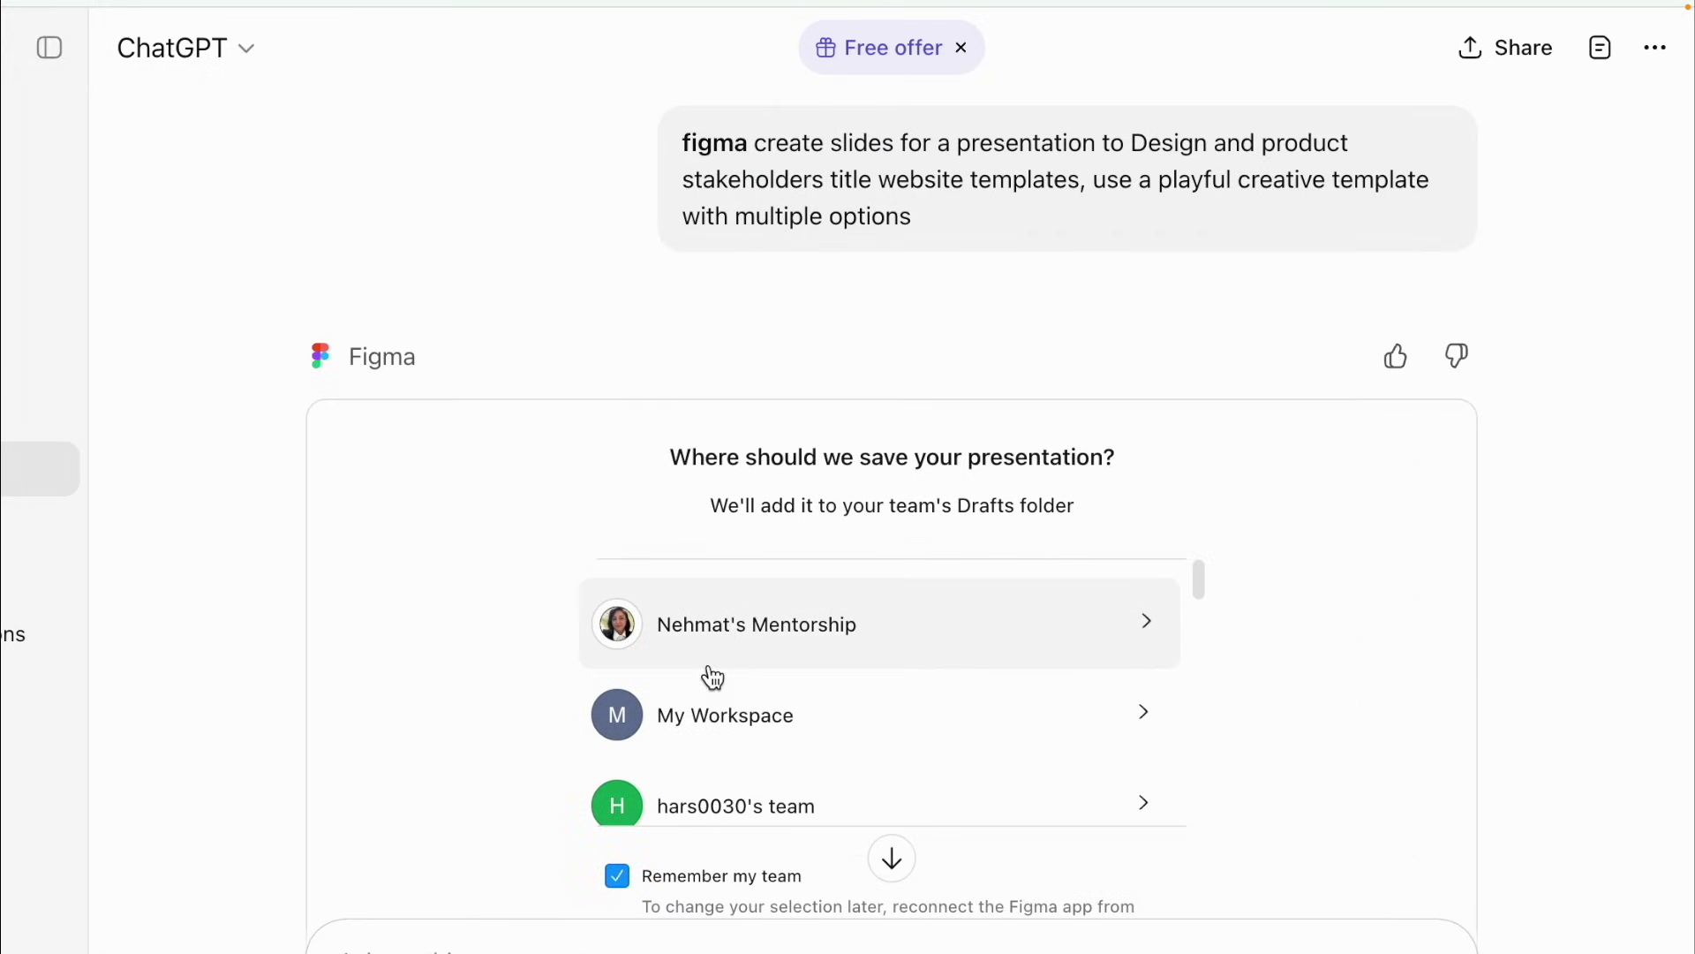
- Save to the first team's drafts, then preview the black-and-white deck option and close it
left_click(829, 630)
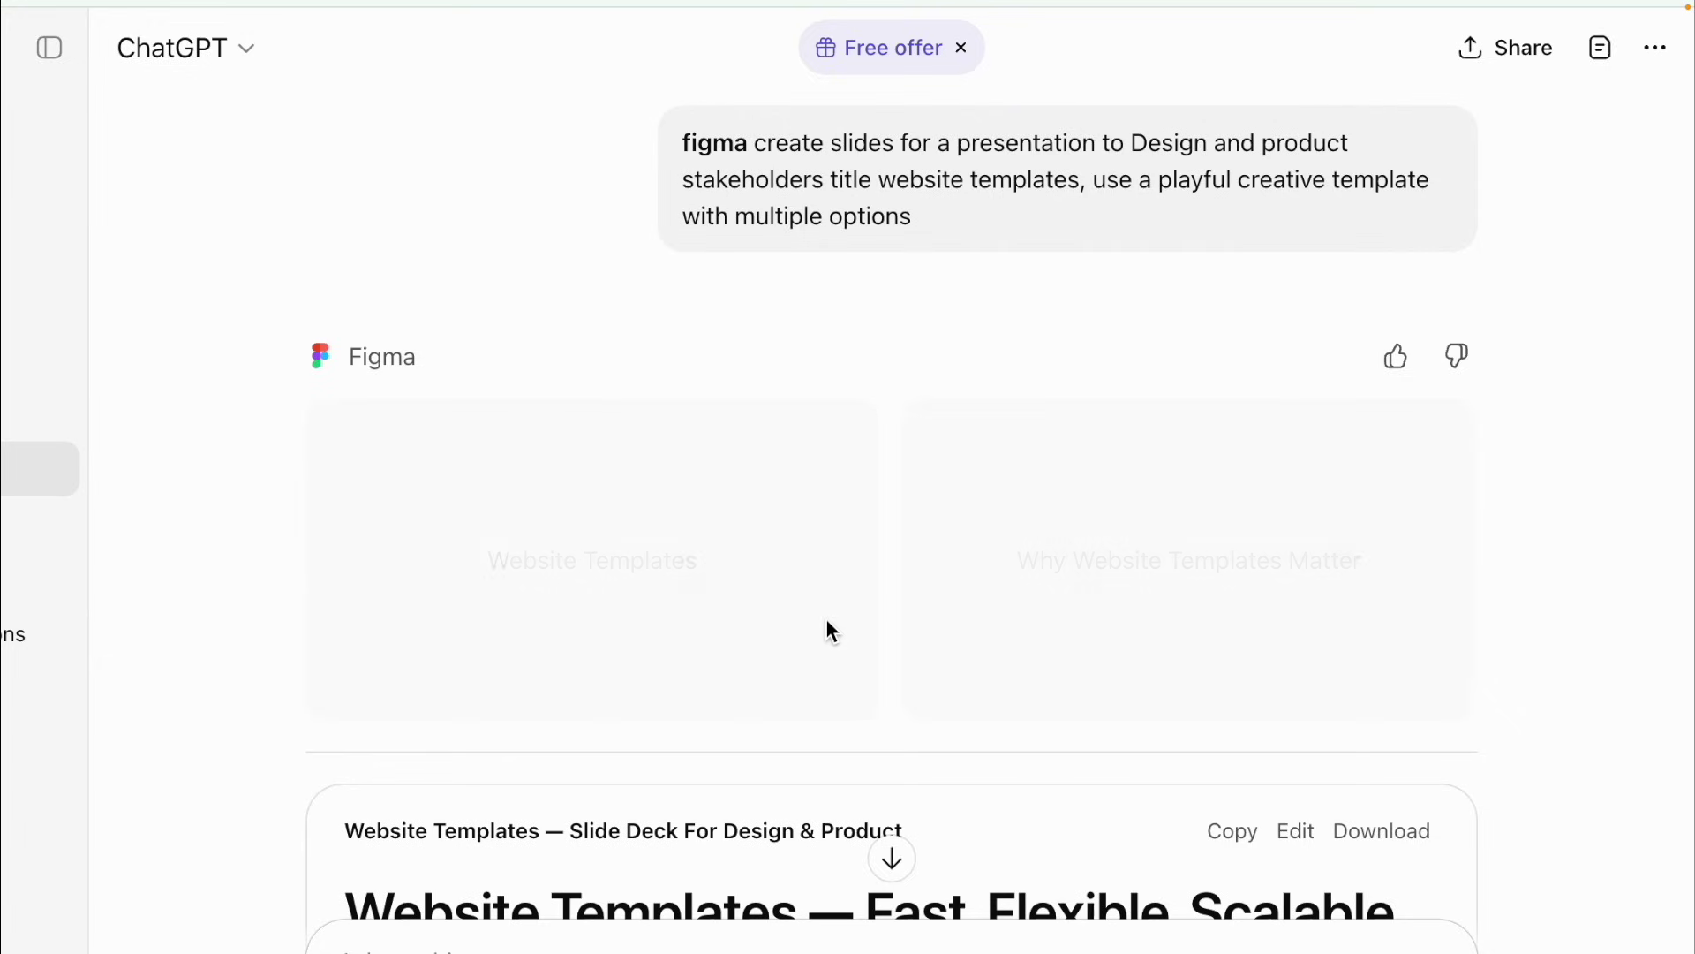
scroll(825, 619, "right", 5)
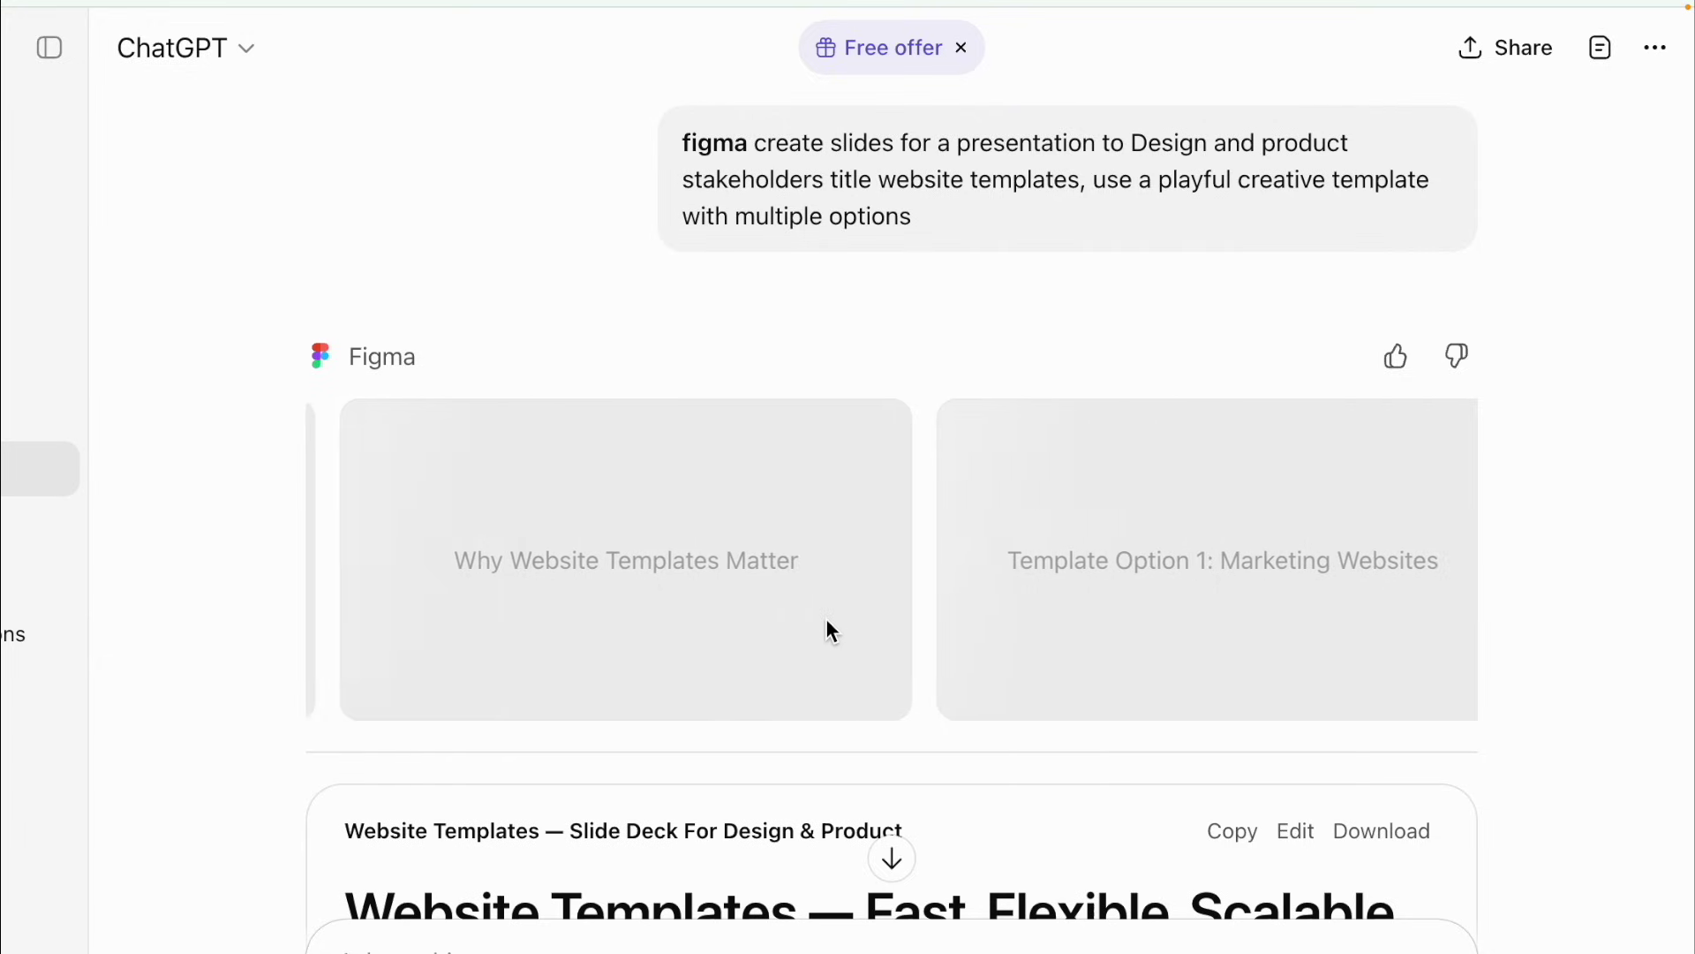
scroll(447, 575, "right", 5)
scroll(446, 574, "right", 2)
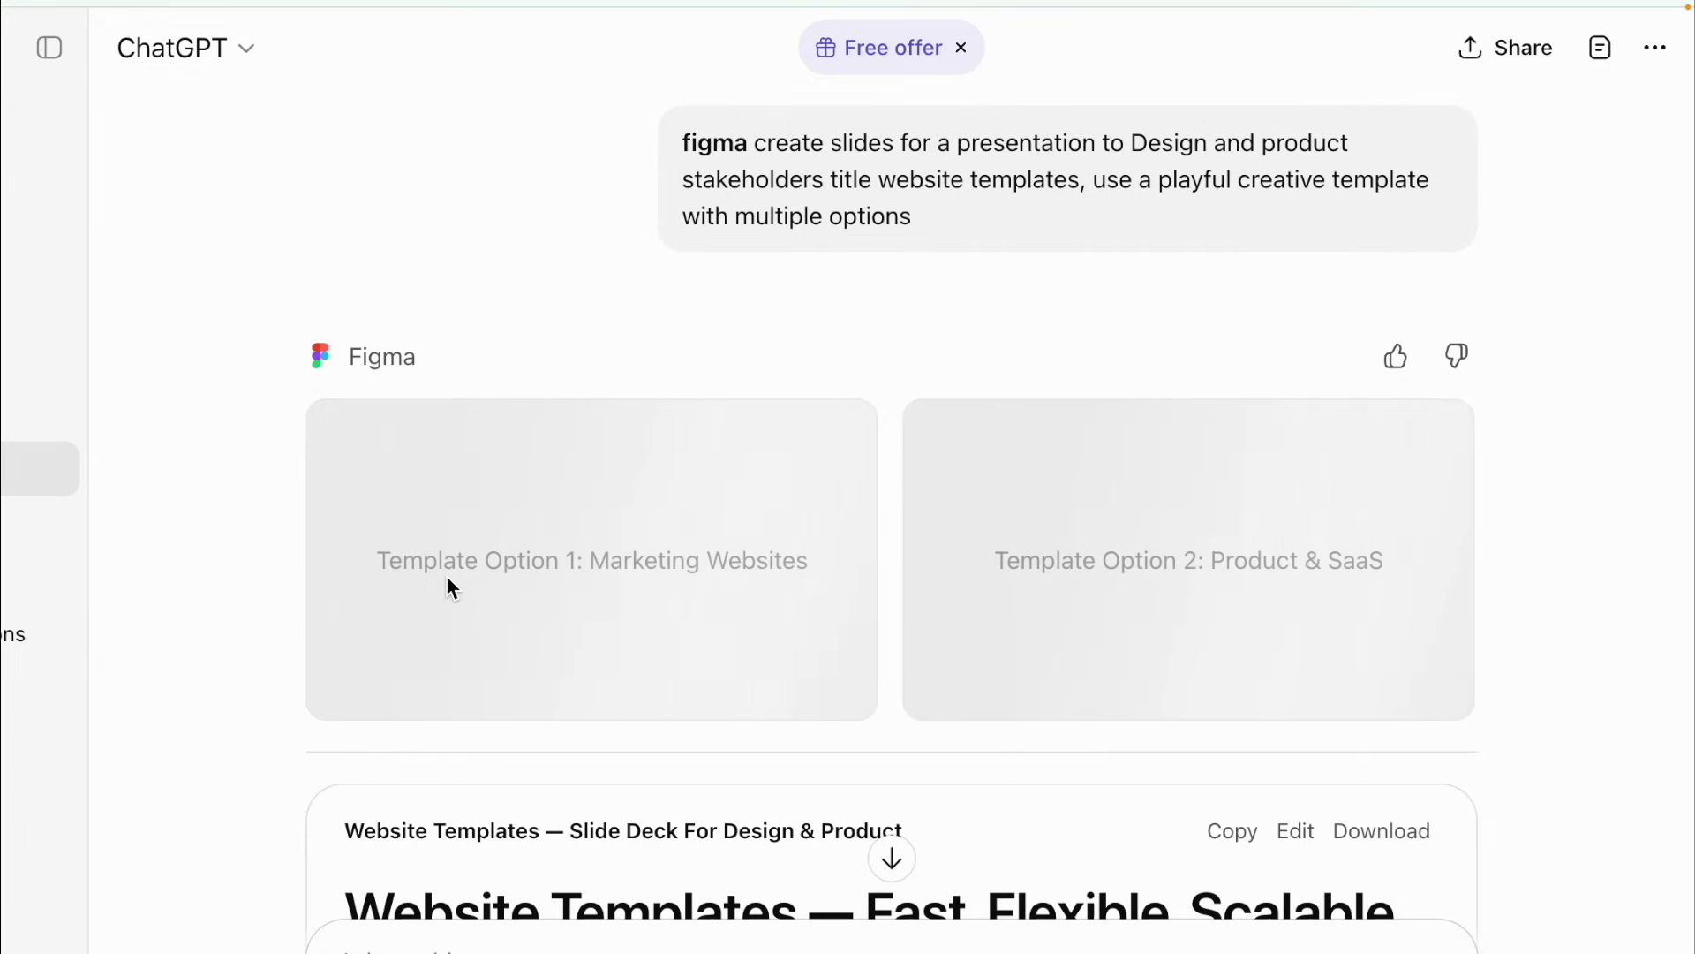
scroll(796, 570, "right", 5)
scroll(686, 587, "right", 5)
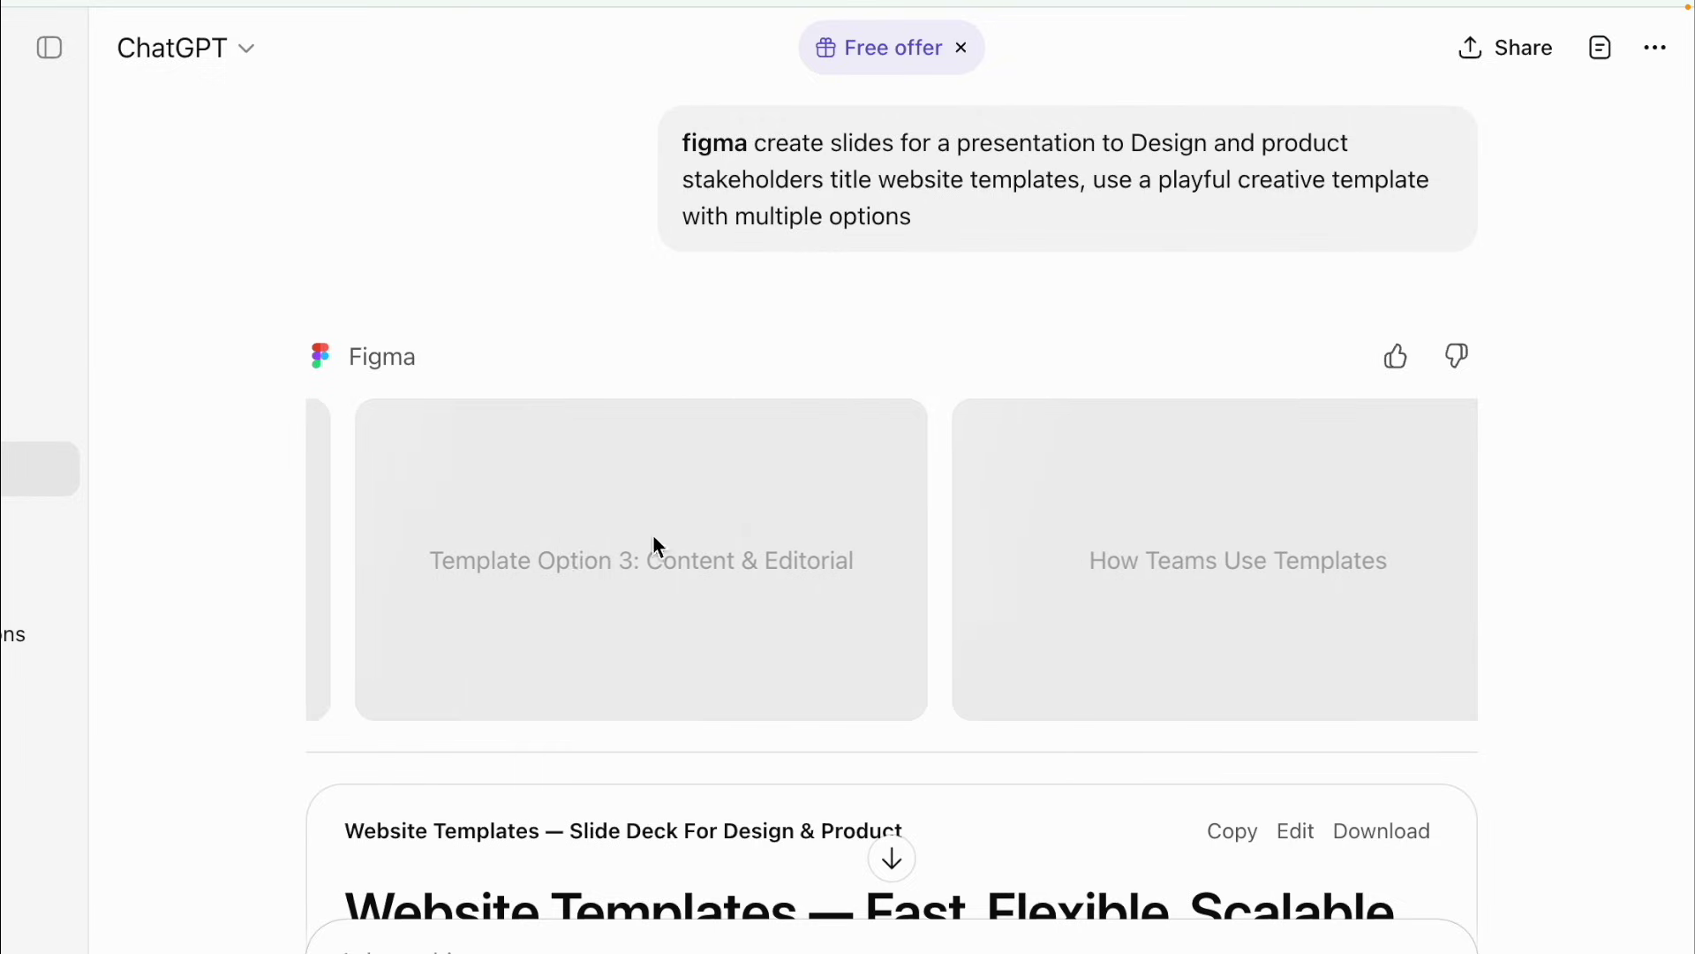
scroll(845, 547, "right", 3)
scroll(846, 545, "right", 2)
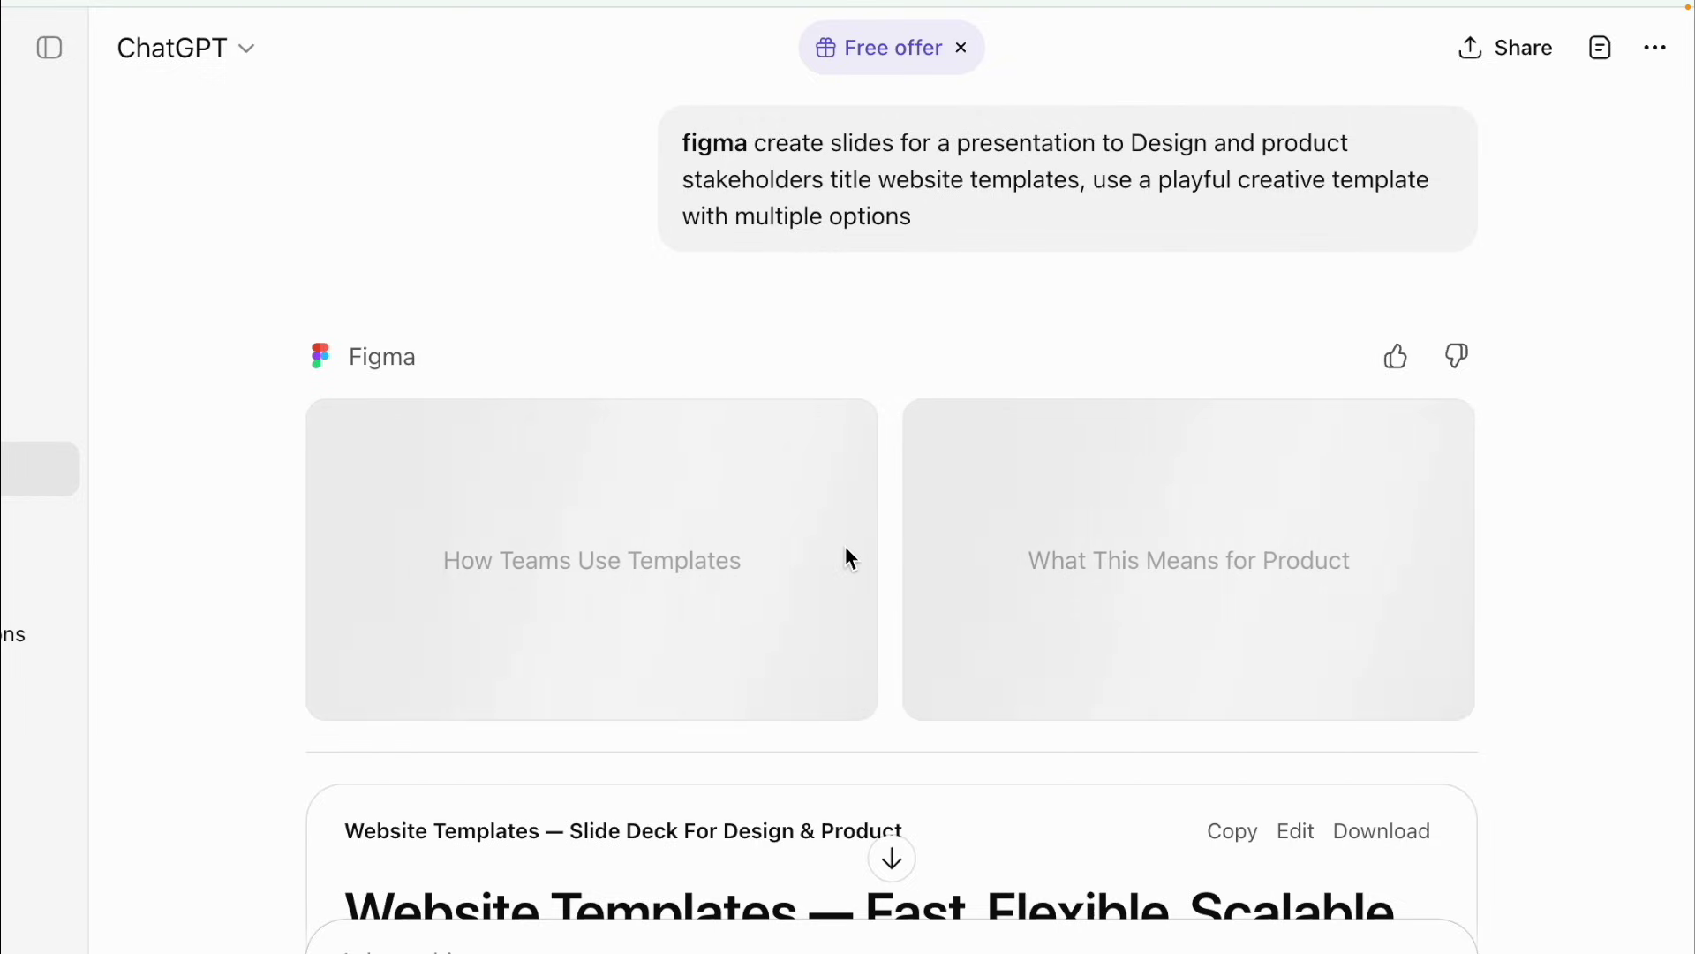
scroll(845, 546, "right", 5)
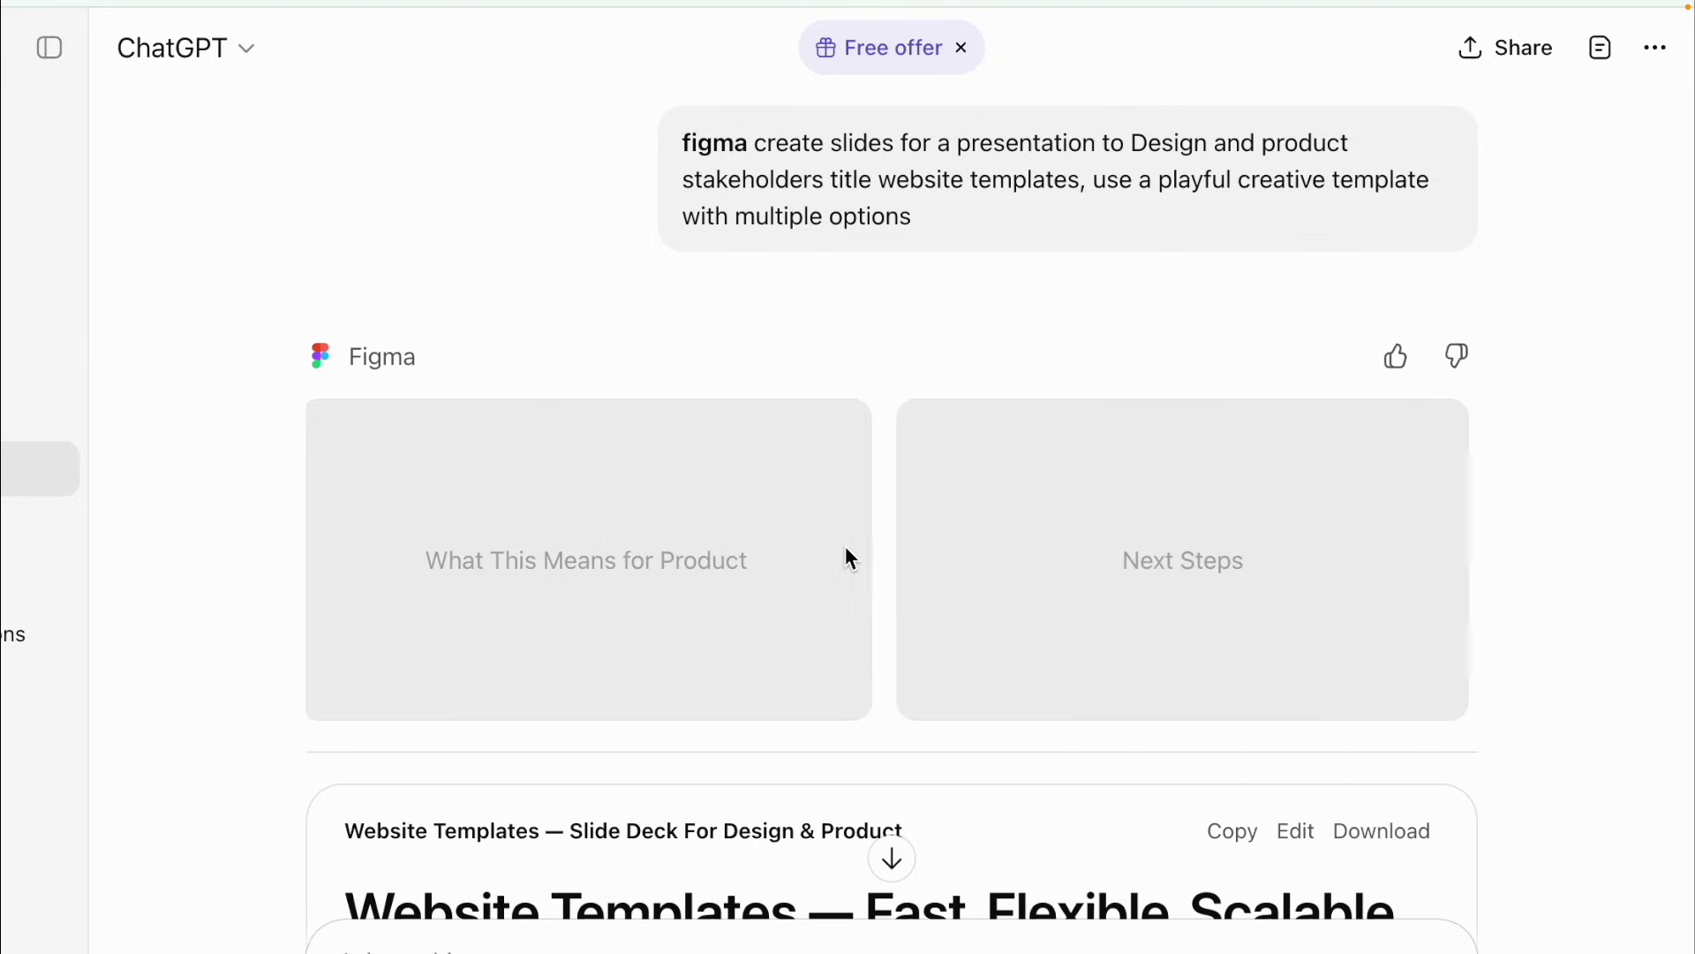
scroll(845, 547, "right", 5)
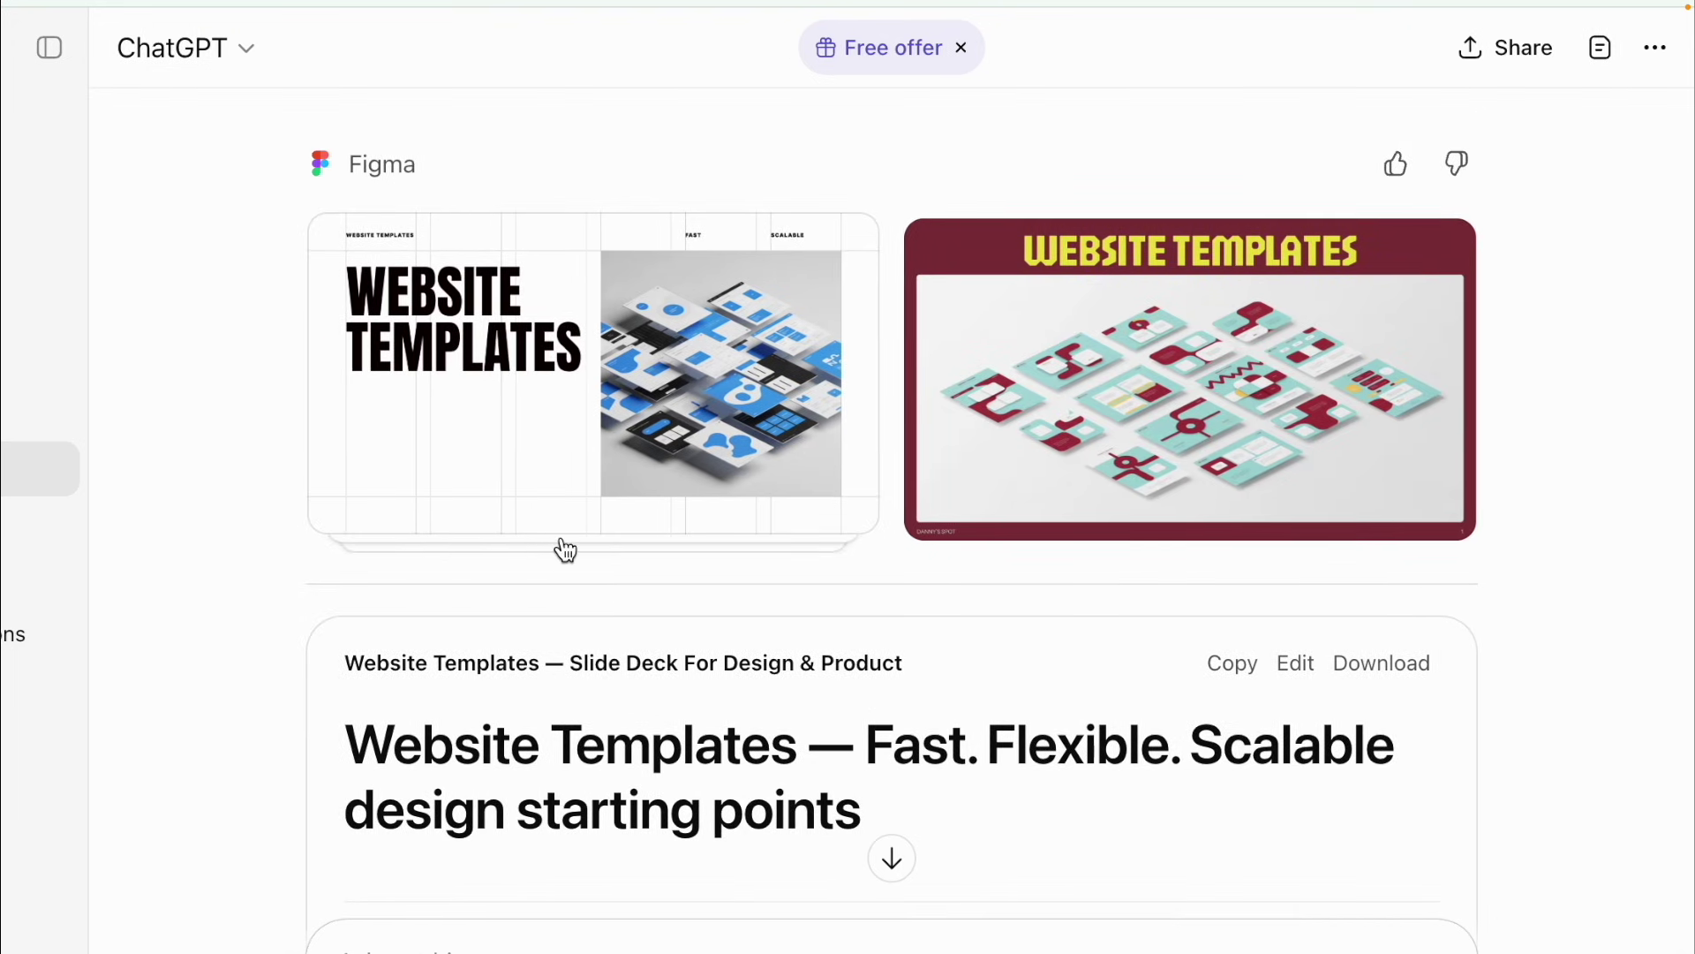
left_click(566, 550)
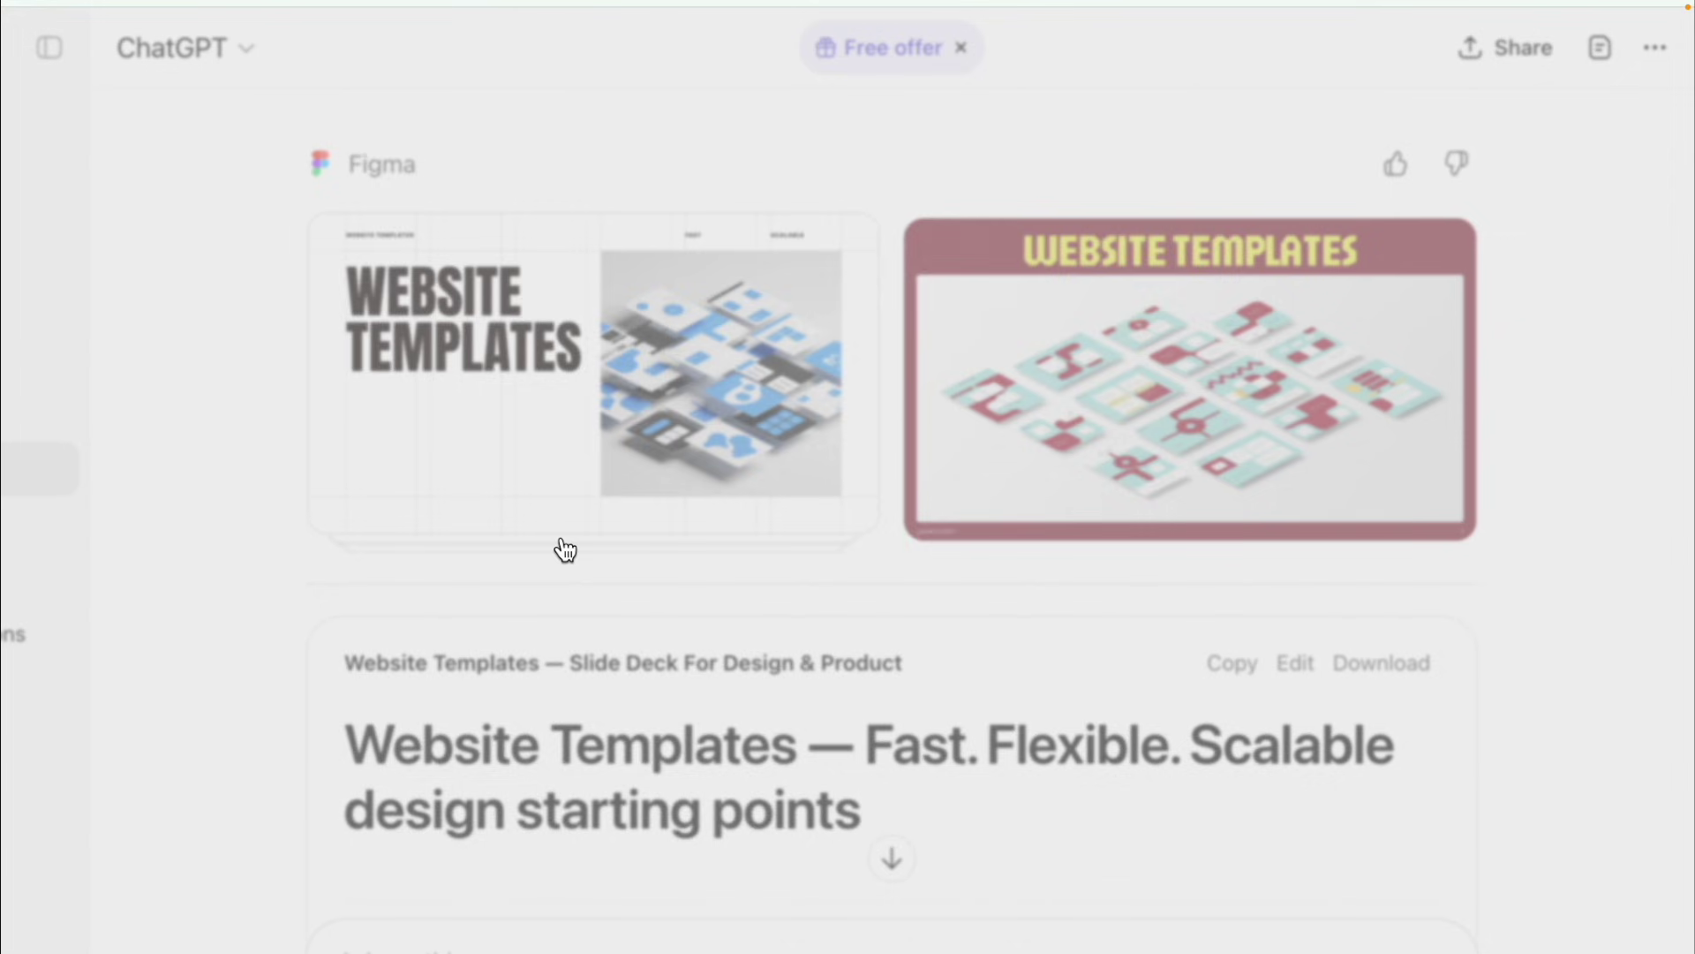
scroll(566, 550, "down", 4)
scroll(565, 550, "down", 4)
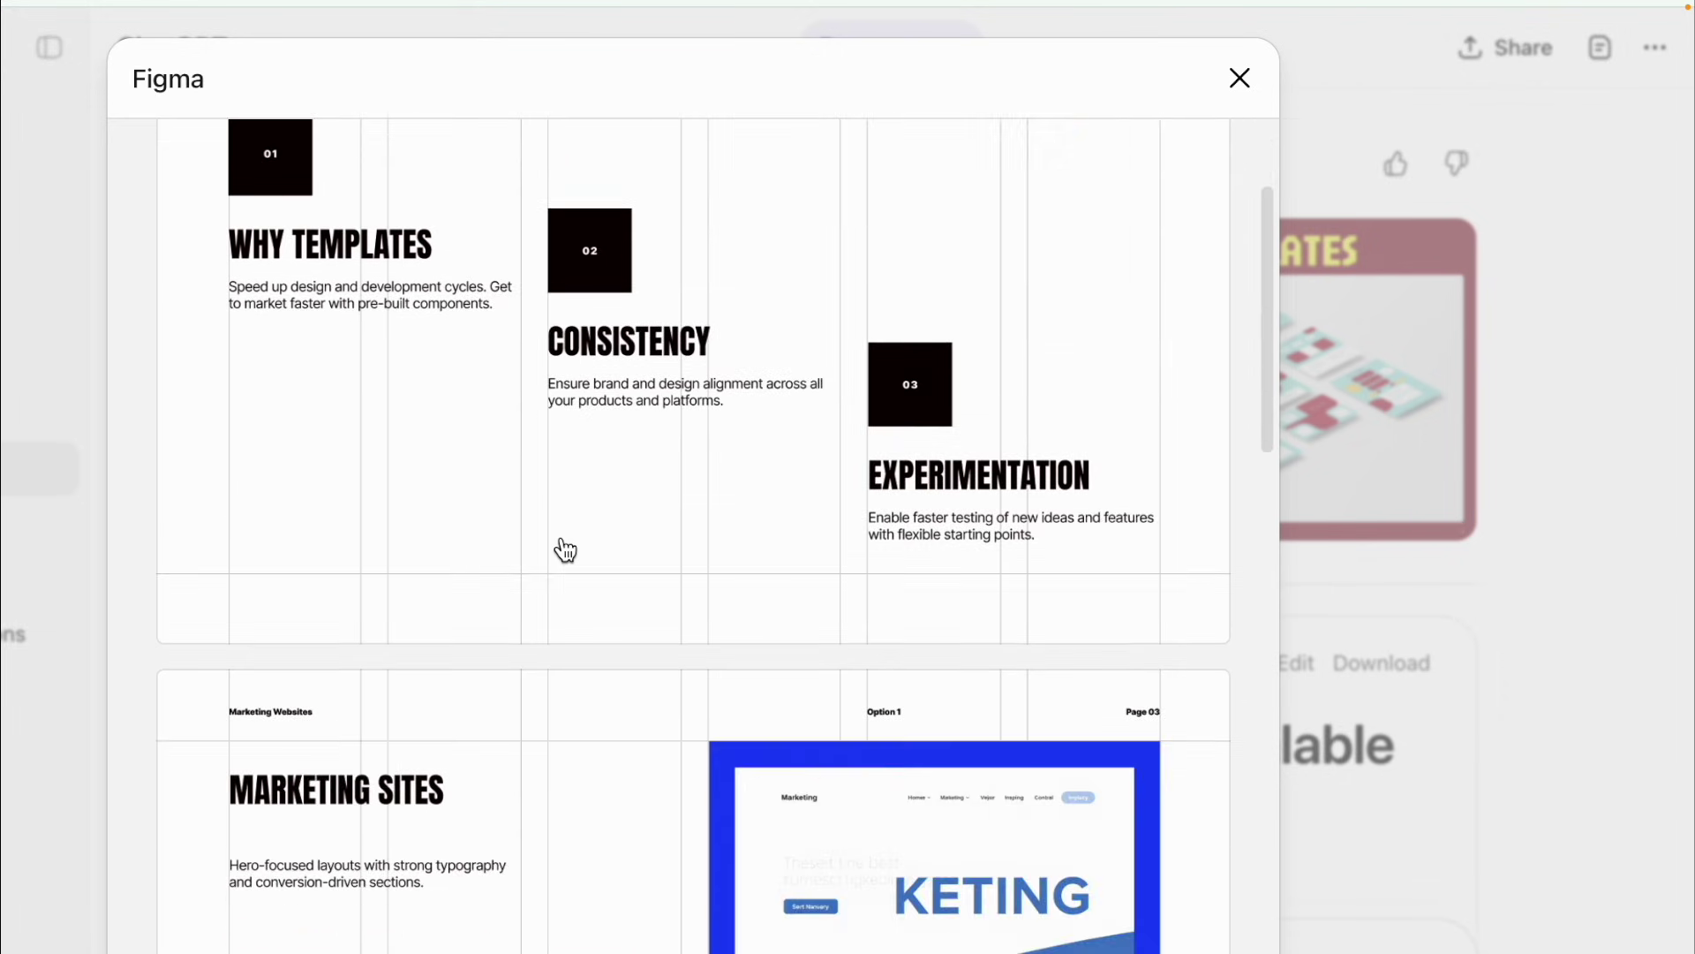
scroll(565, 549, "down", 4)
scroll(566, 549, "down", 4)
scroll(565, 550, "down", 5)
scroll(565, 549, "up", 4)
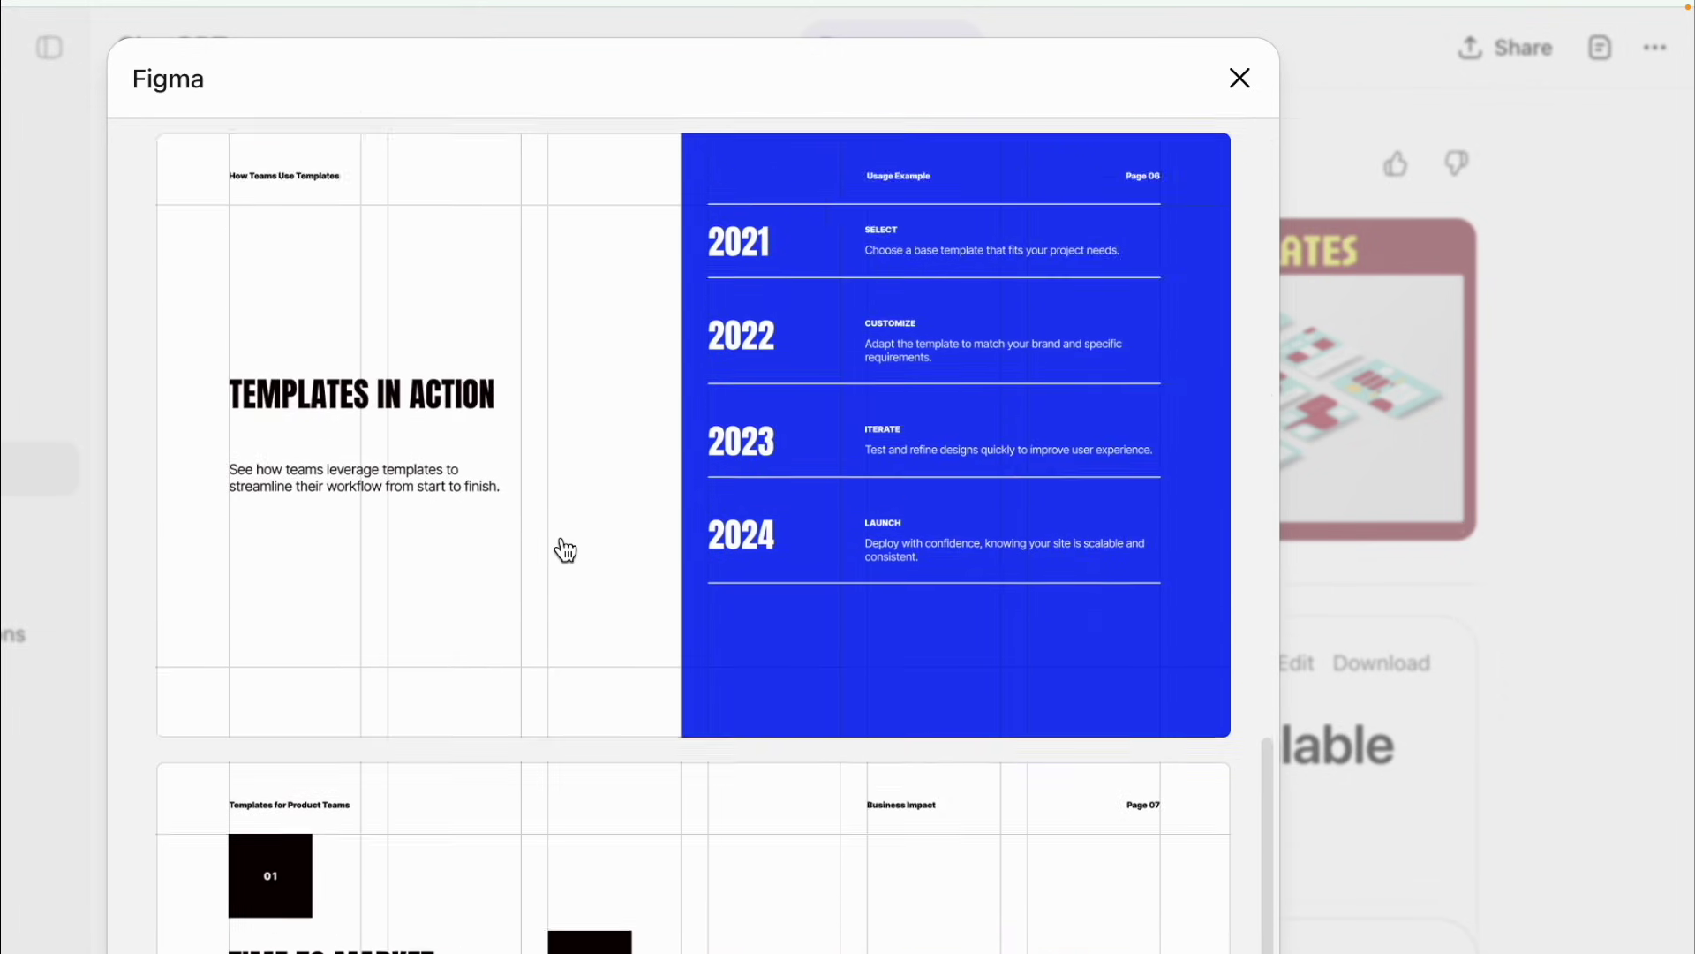
scroll(566, 549, "up", 4)
scroll(566, 550, "up", 2)
left_click(1239, 79)
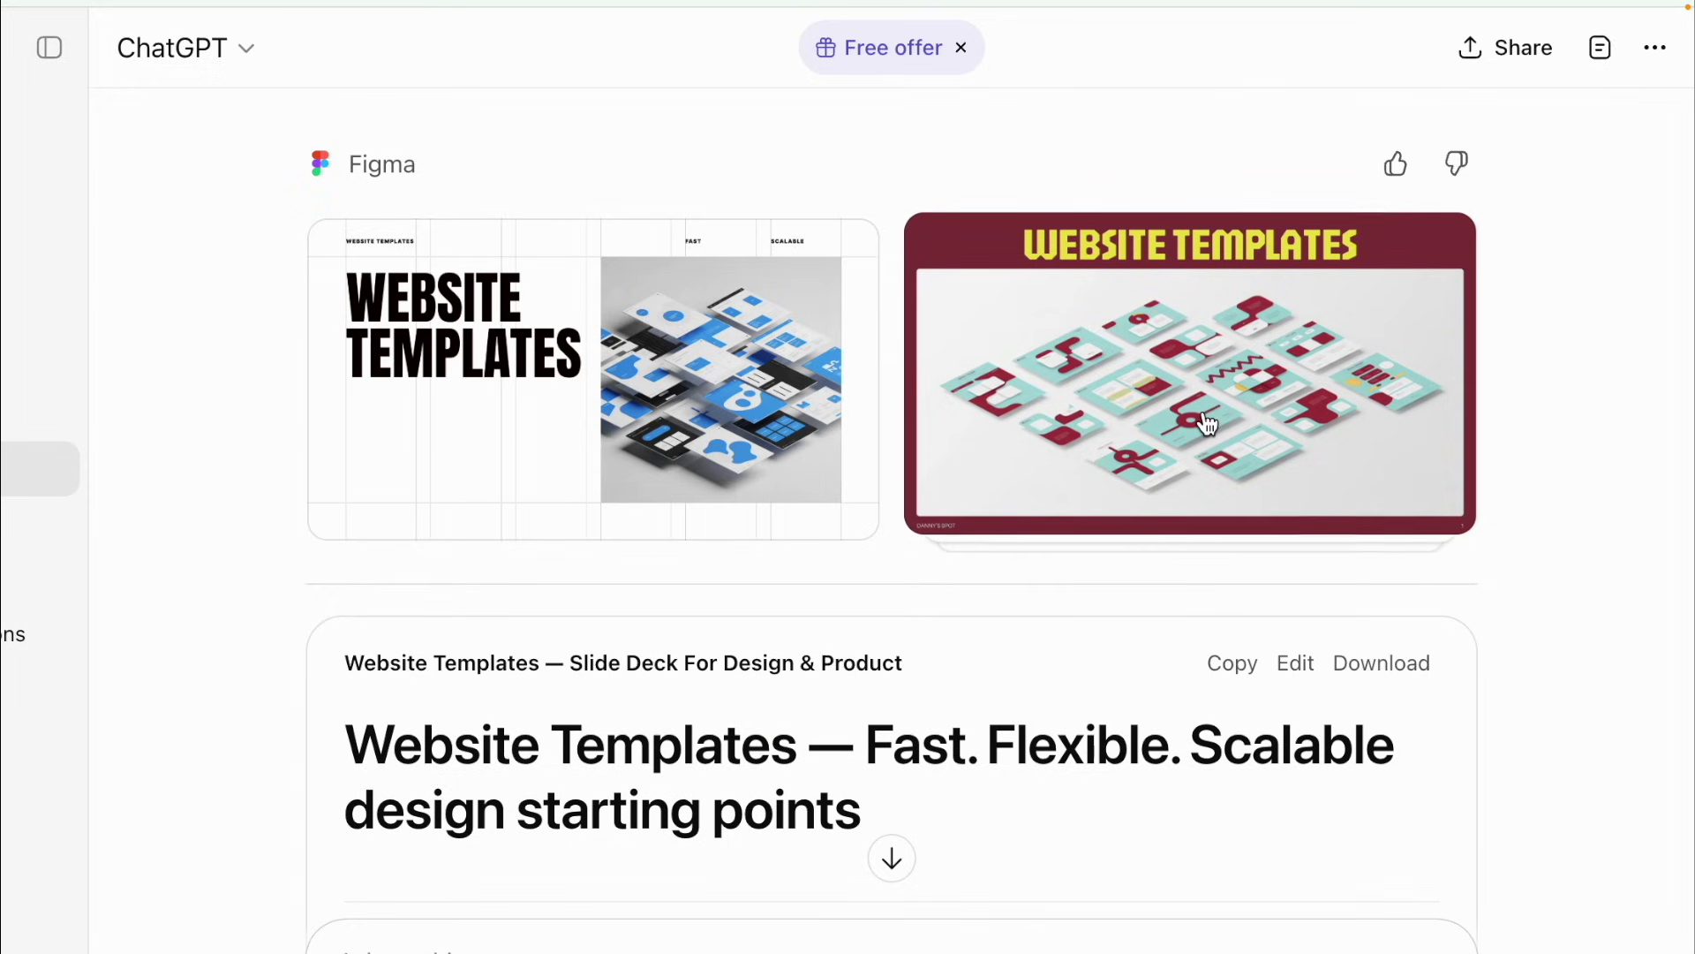
- Preview the maroon-and-yellow deck option and open it for editing in Figma Slides
left_click(363, 530)
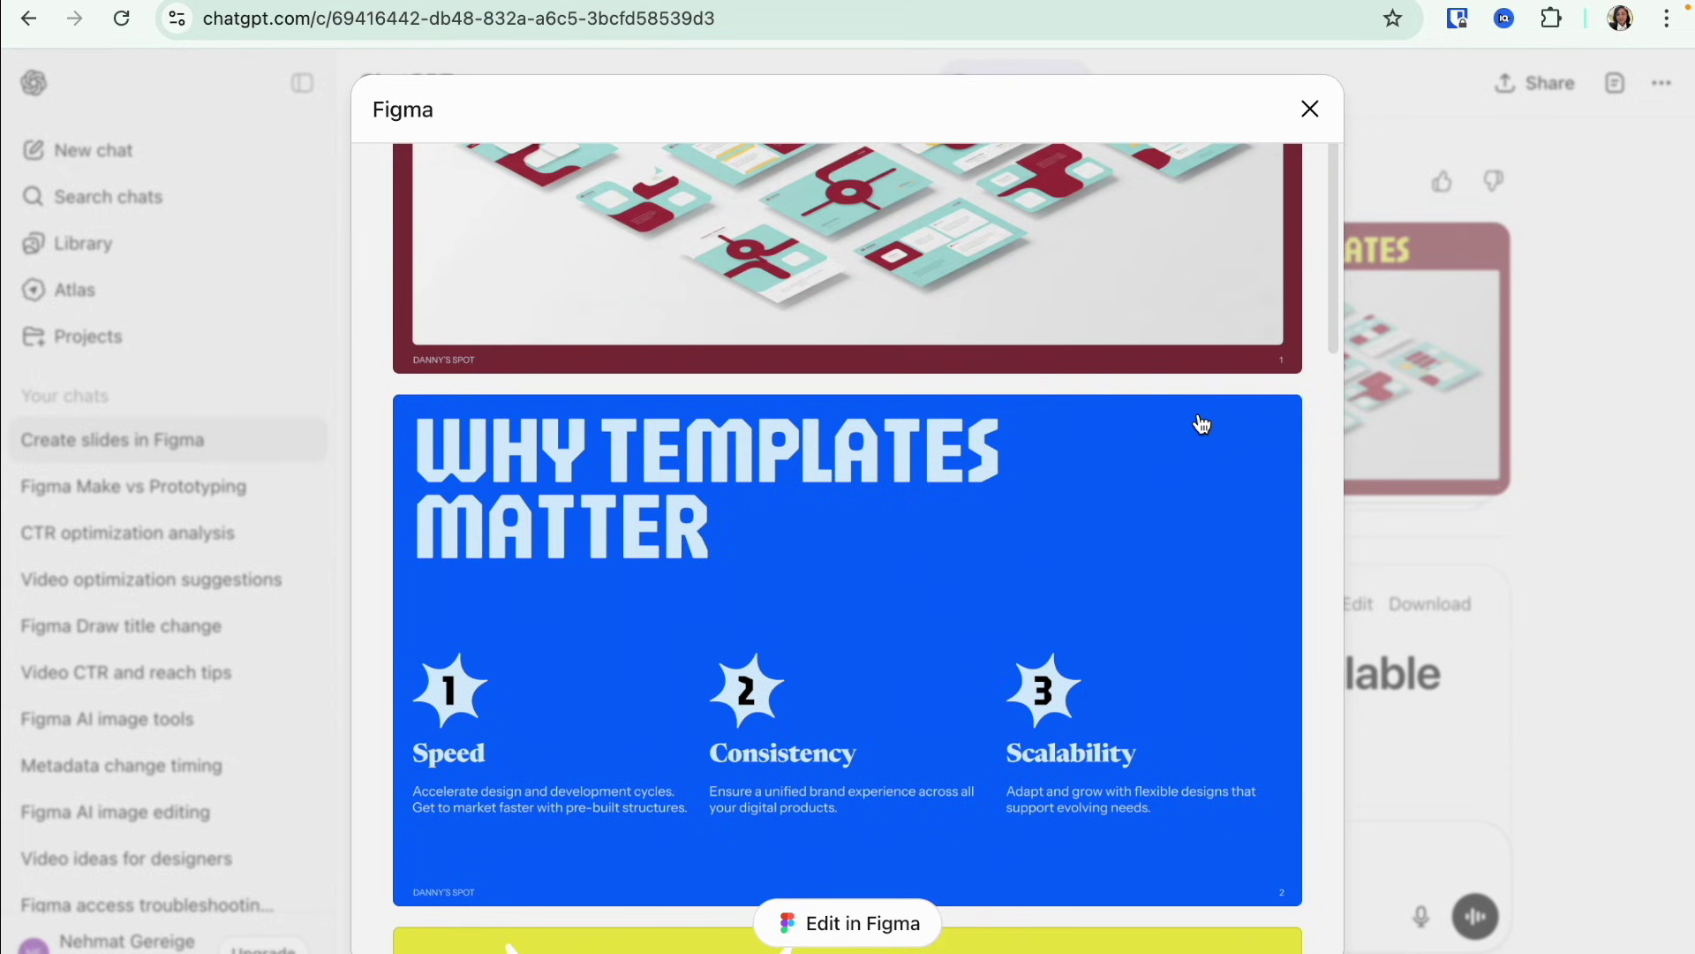
scroll(1201, 425, "down", 3)
scroll(1201, 424, "down", 3)
scroll(1202, 425, "down", 5)
scroll(1201, 423, "down", 5)
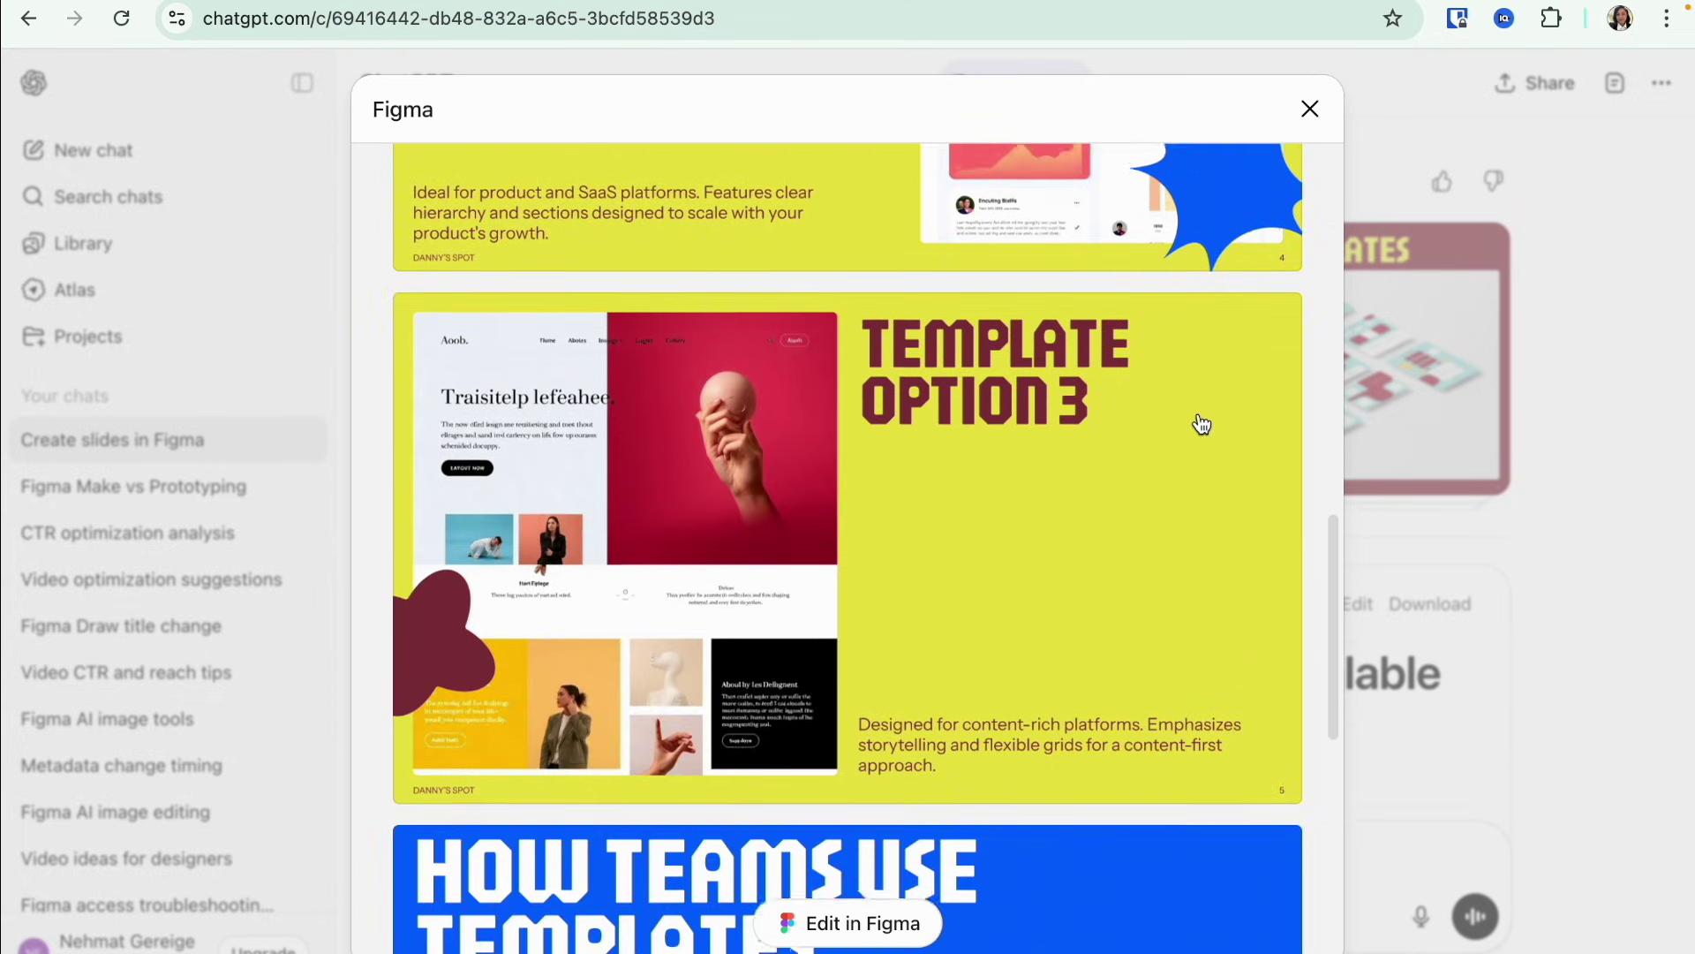
scroll(1202, 424, "down", 5)
scroll(1201, 424, "down", 5)
scroll(1200, 424, "up", 15)
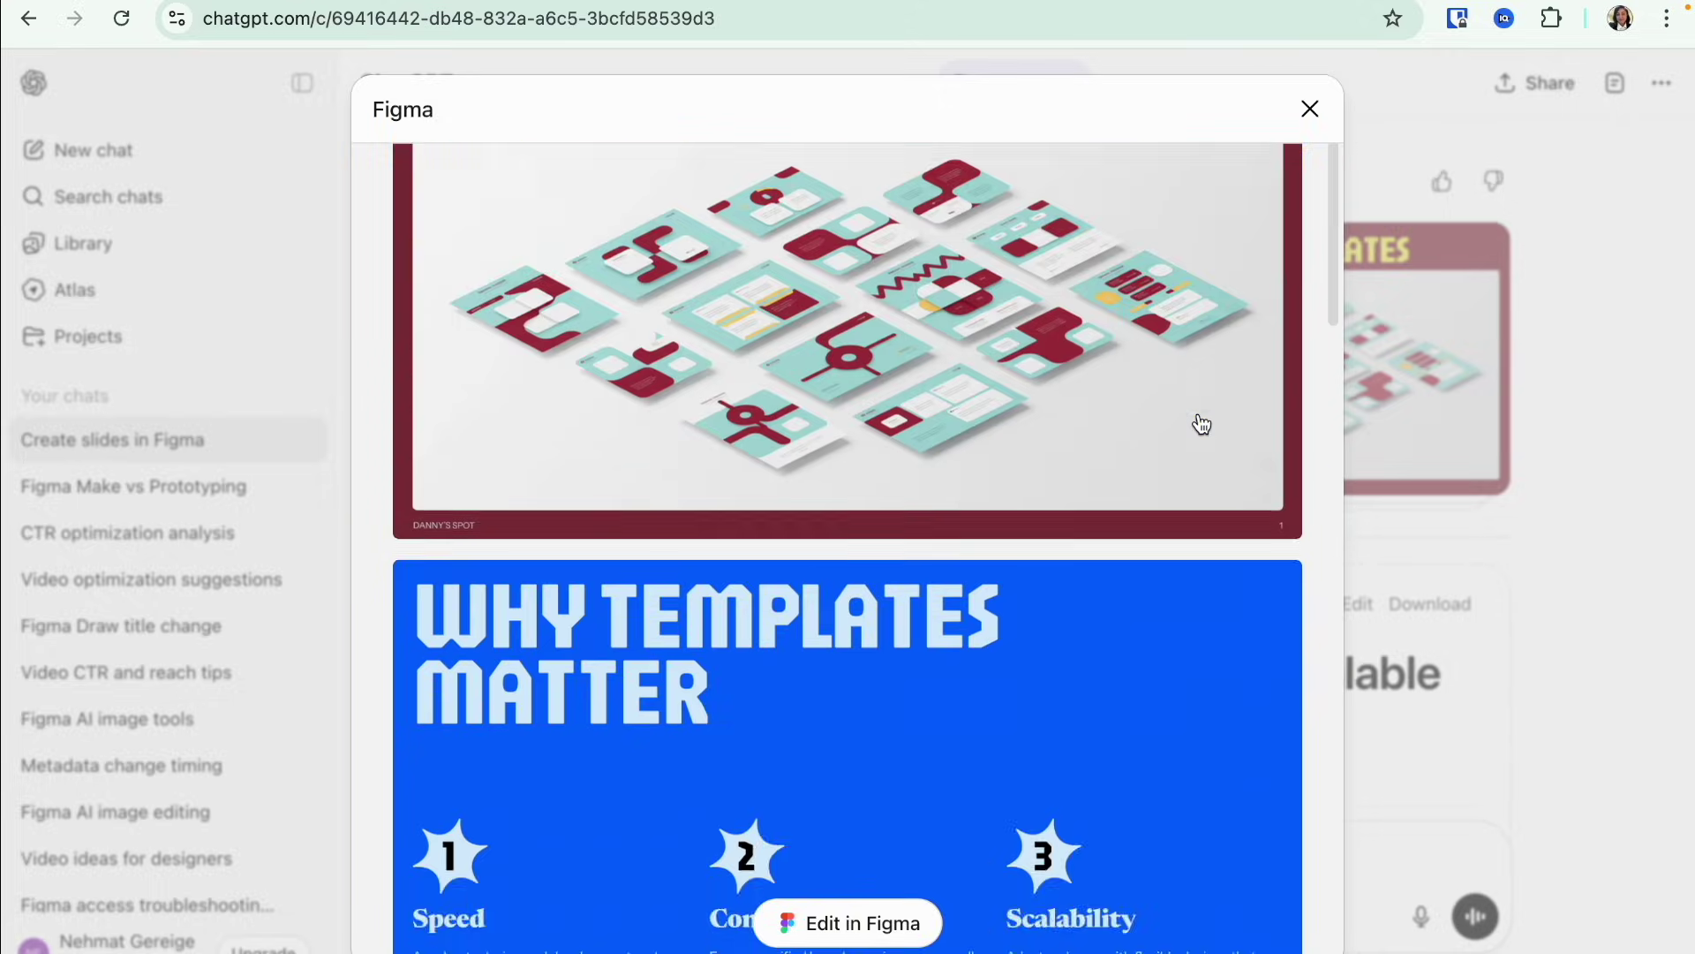
scroll(911, 835, "up", 2)
left_click(840, 924)
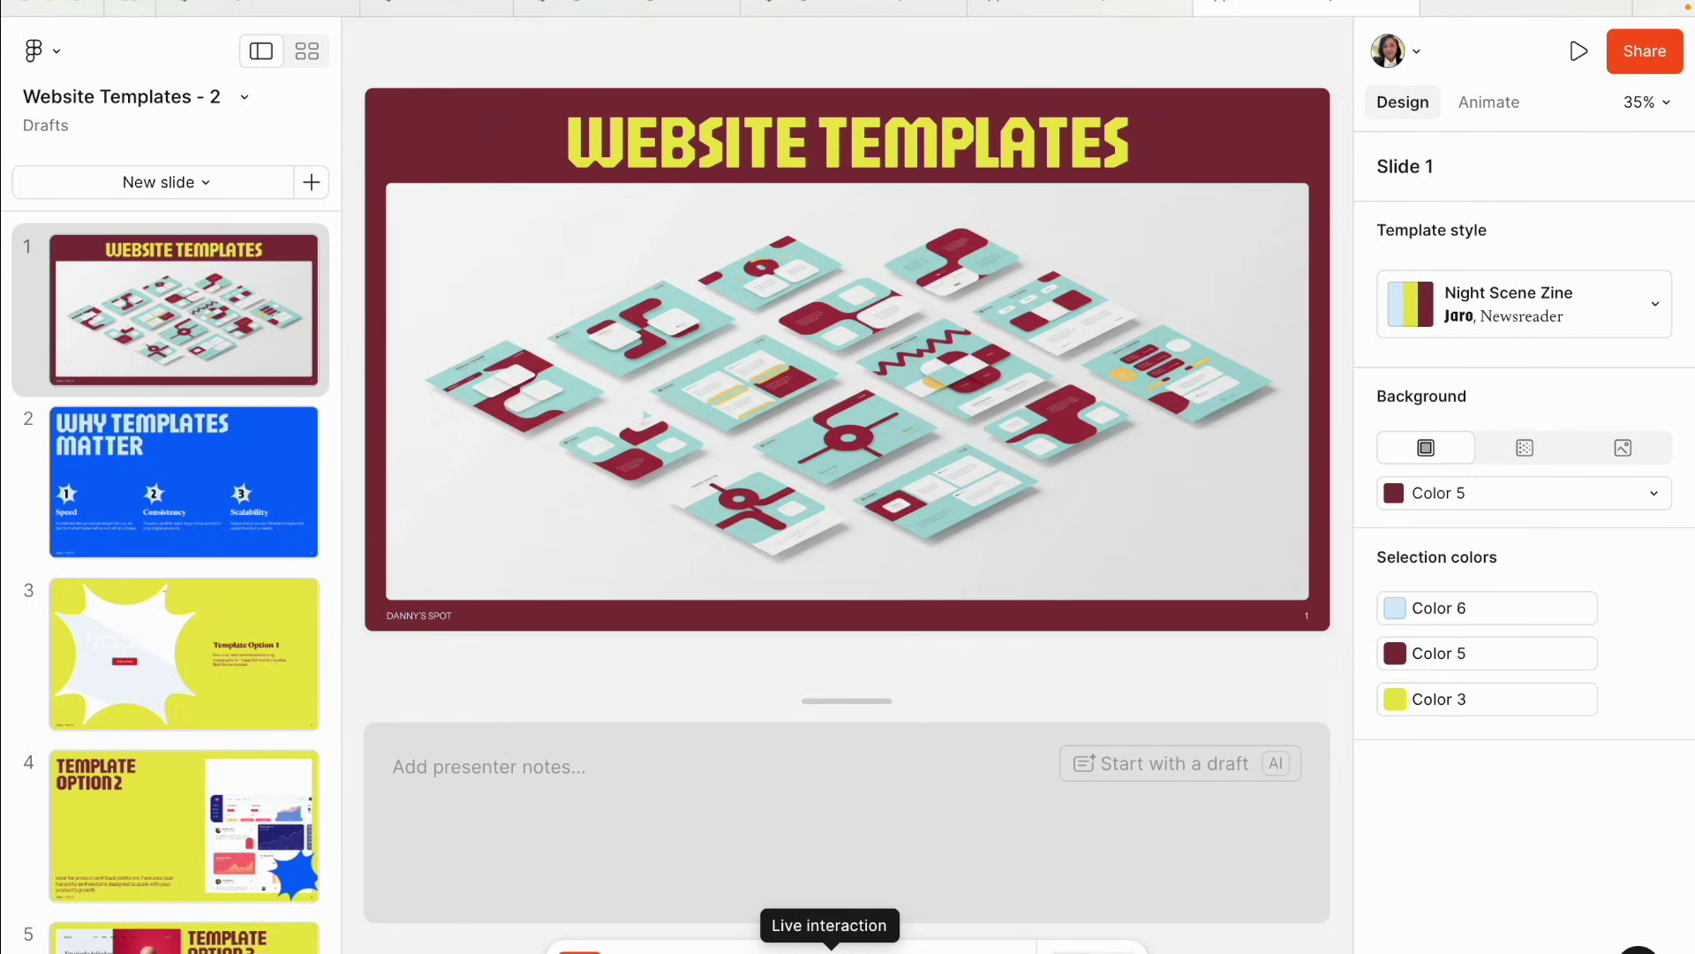
- Review the Why Templates Matter slide and the Template Option 1–3 slides
left_click(205, 461)
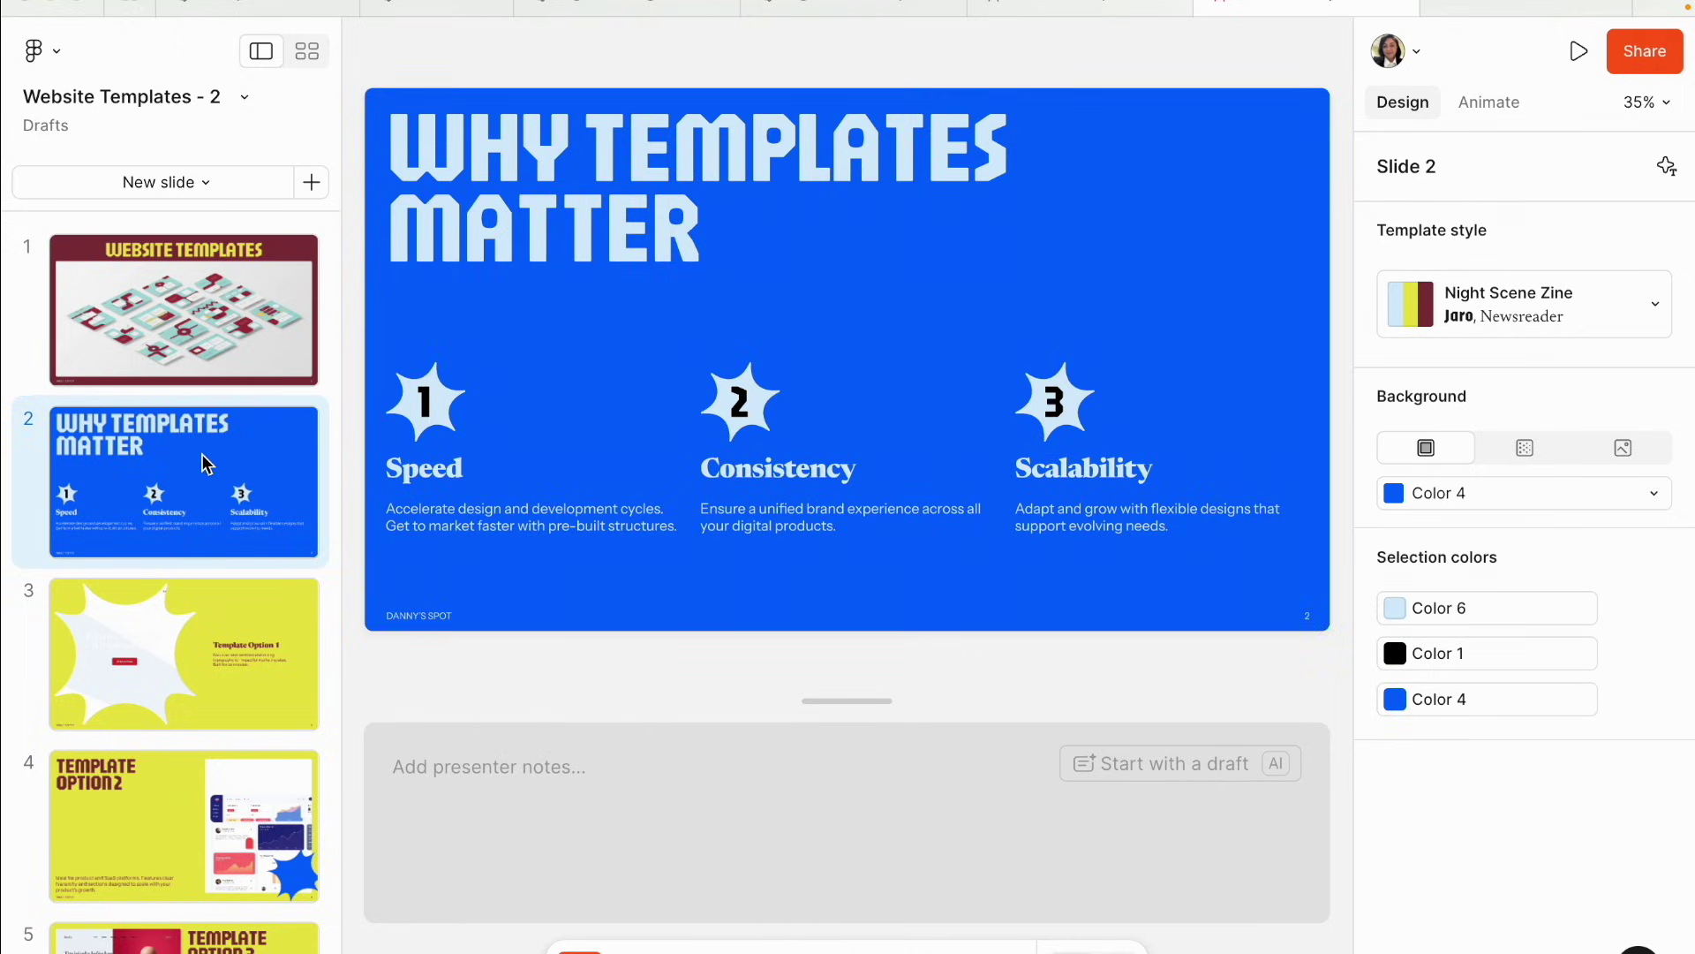
left_click(243, 655)
left_click(227, 826)
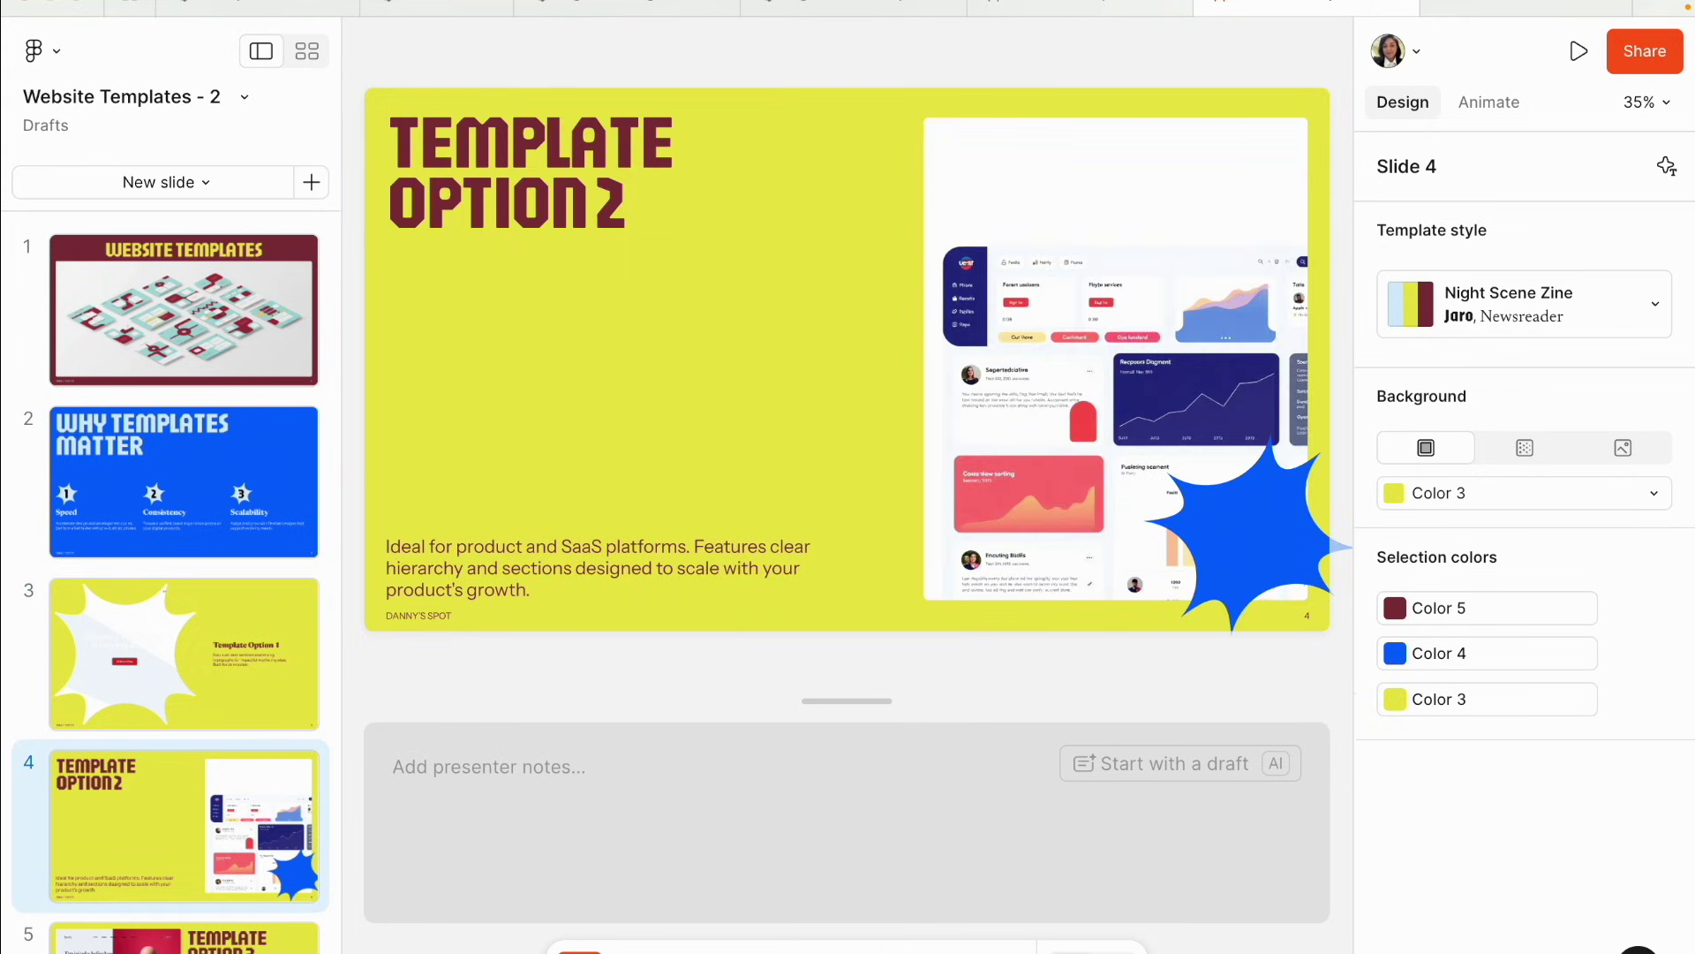
key("Down")
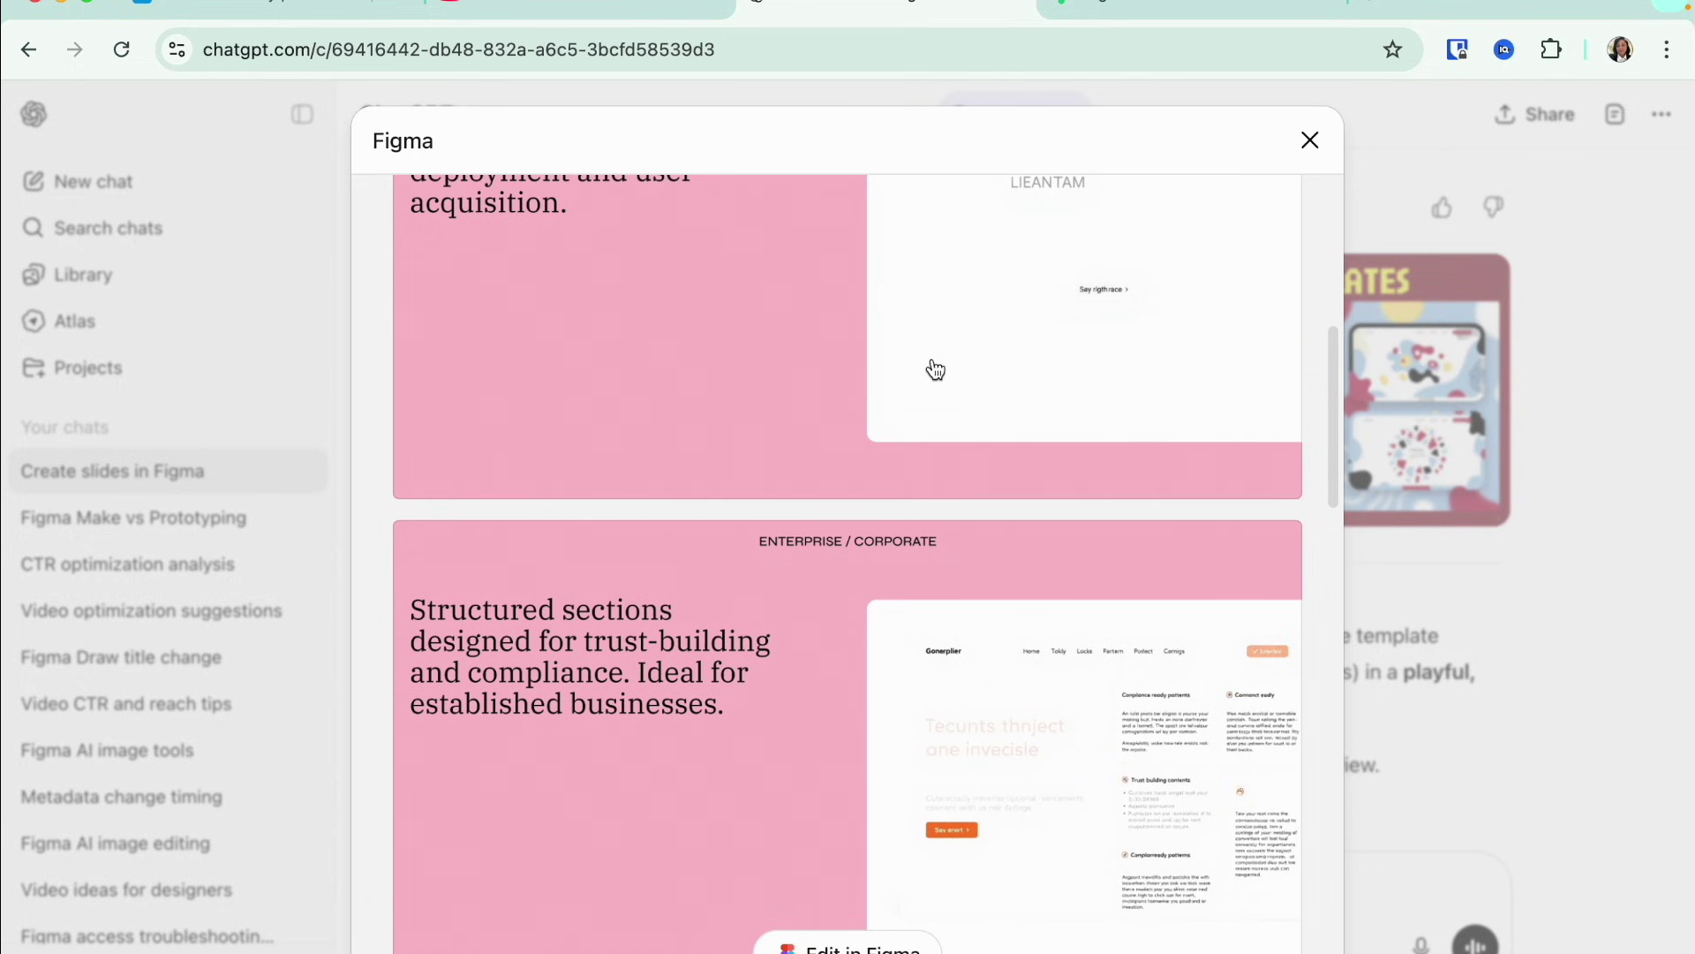
scroll(935, 369, "down", 3)
scroll(935, 370, "down", 3)
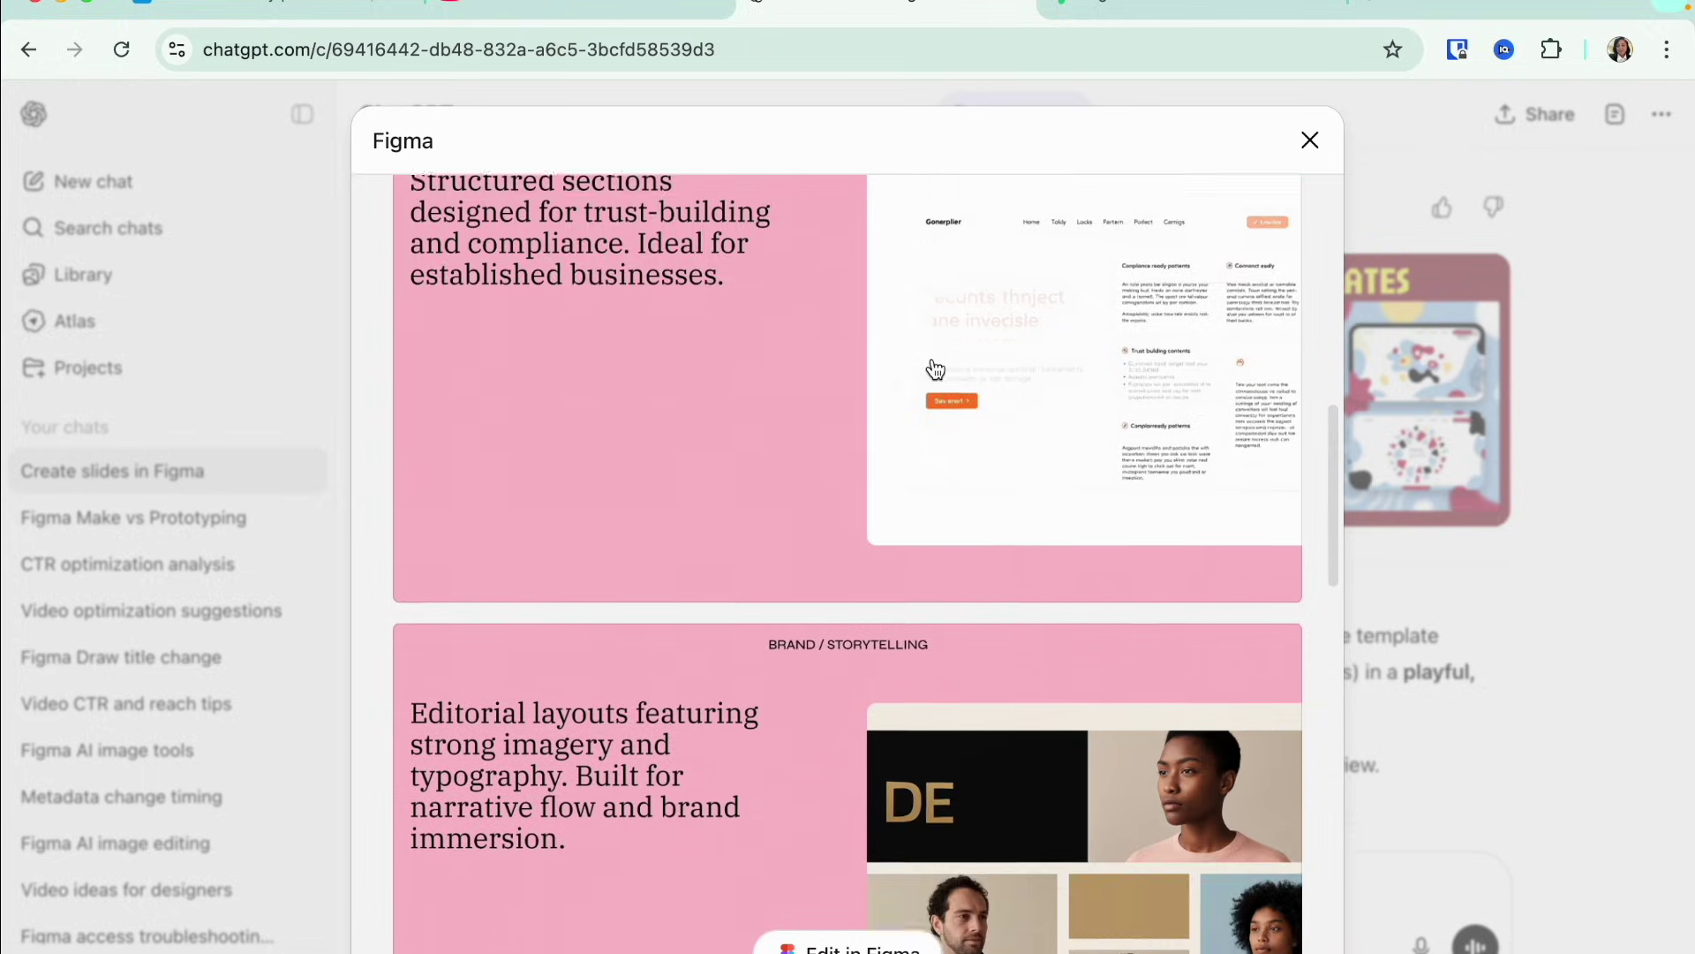
scroll(935, 369, "down", 3)
scroll(935, 369, "down", 2)
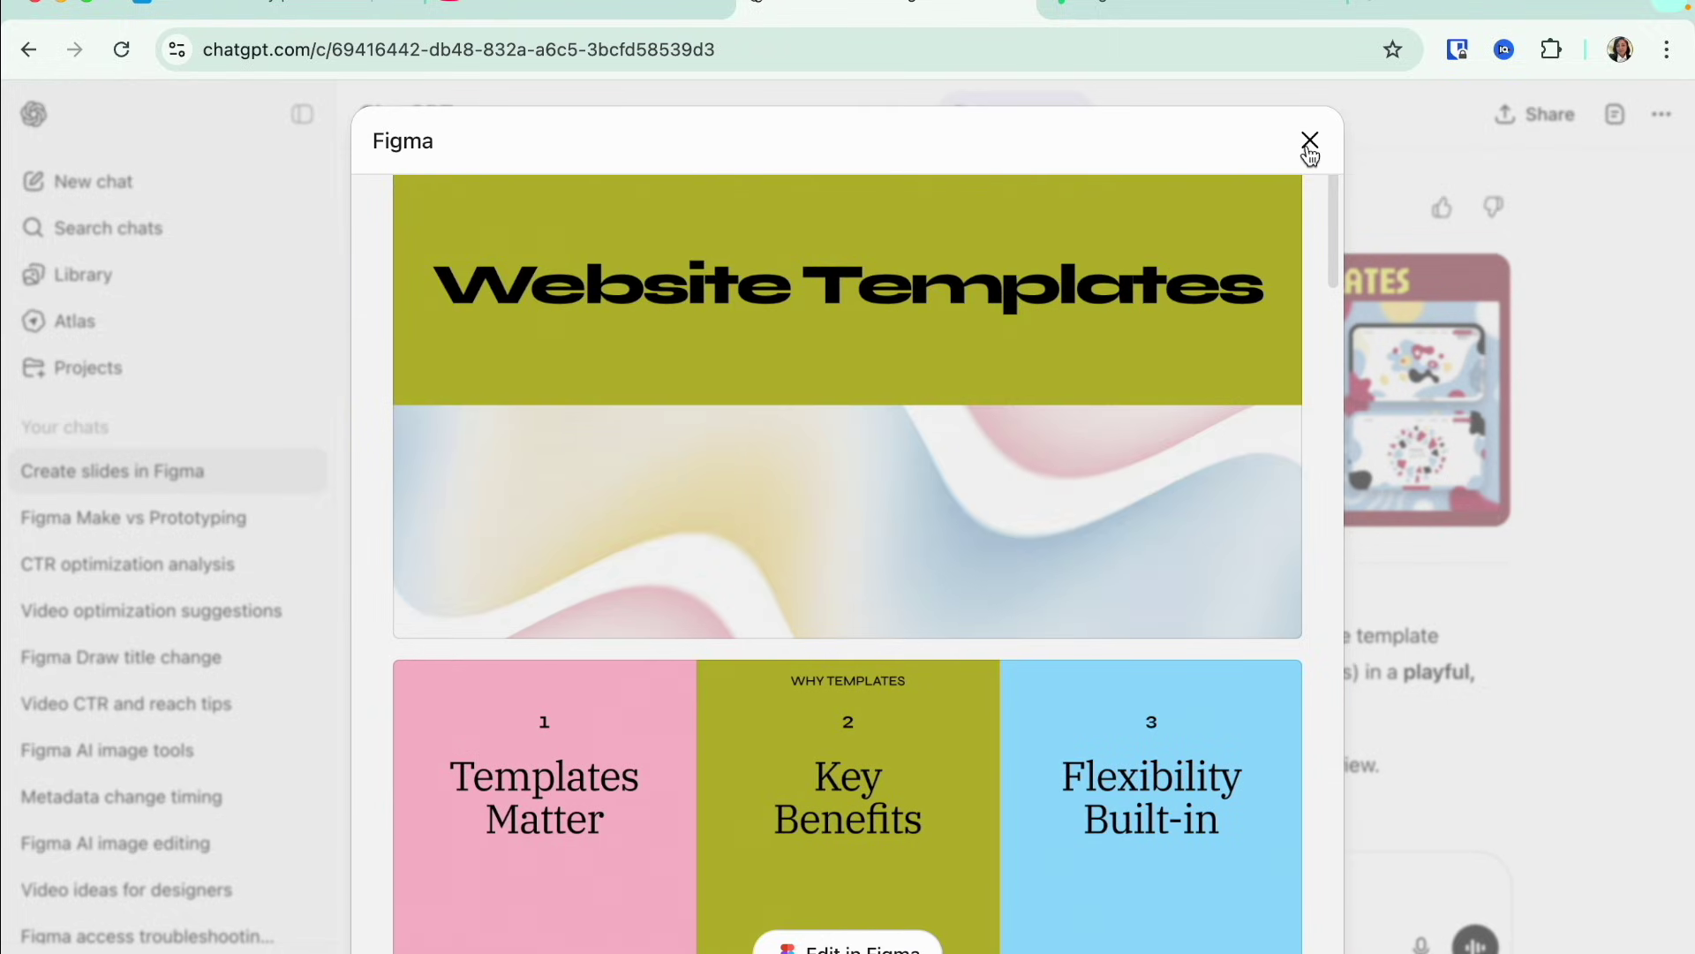
left_click(1310, 141)
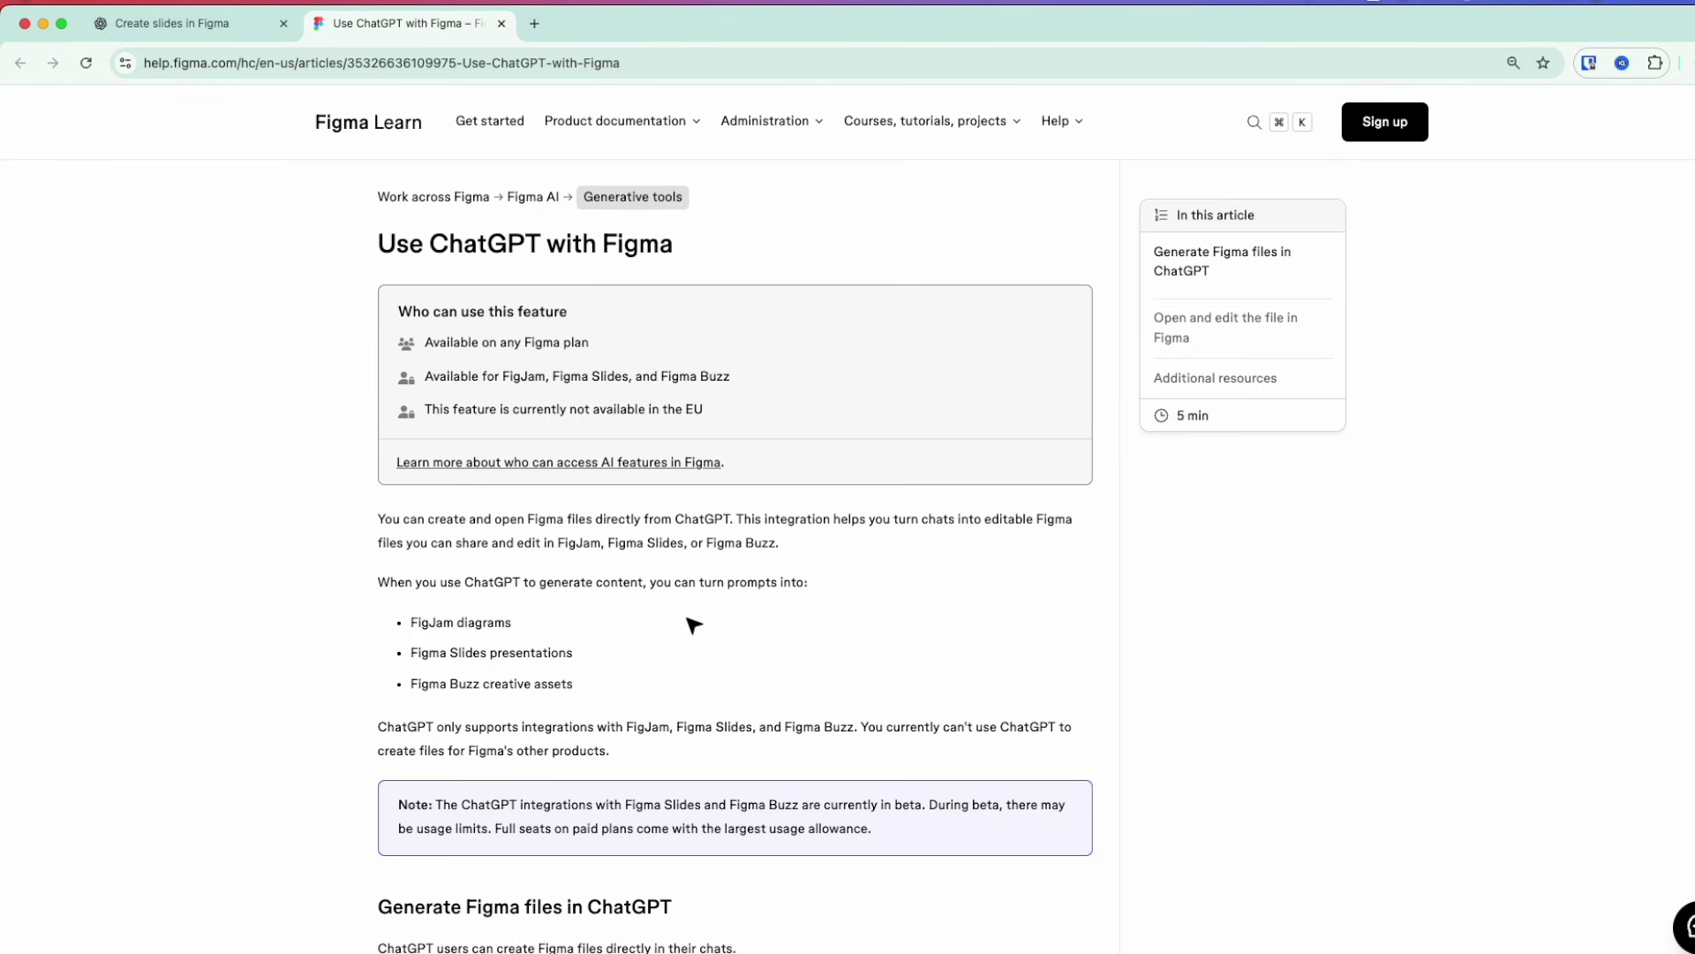
scroll(691, 623, "down", 5)
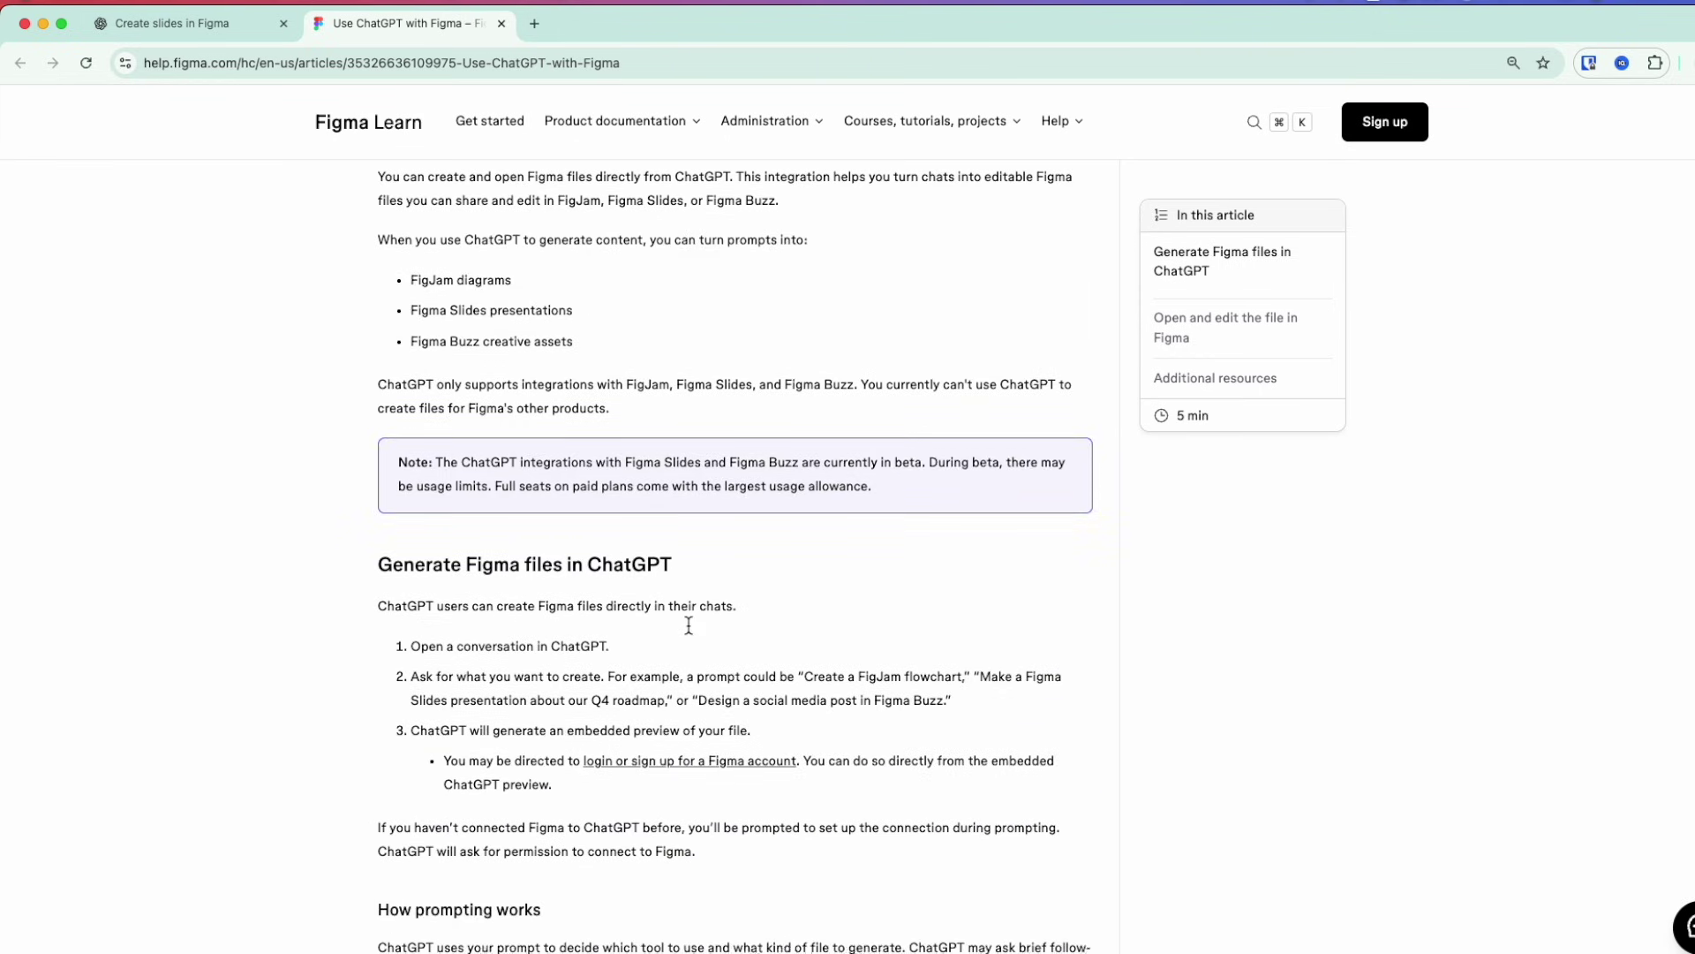
scroll(692, 623, "down", 5)
scroll(692, 623, "down", 5)
scroll(675, 612, "down", 5)
scroll(677, 612, "up", 5)
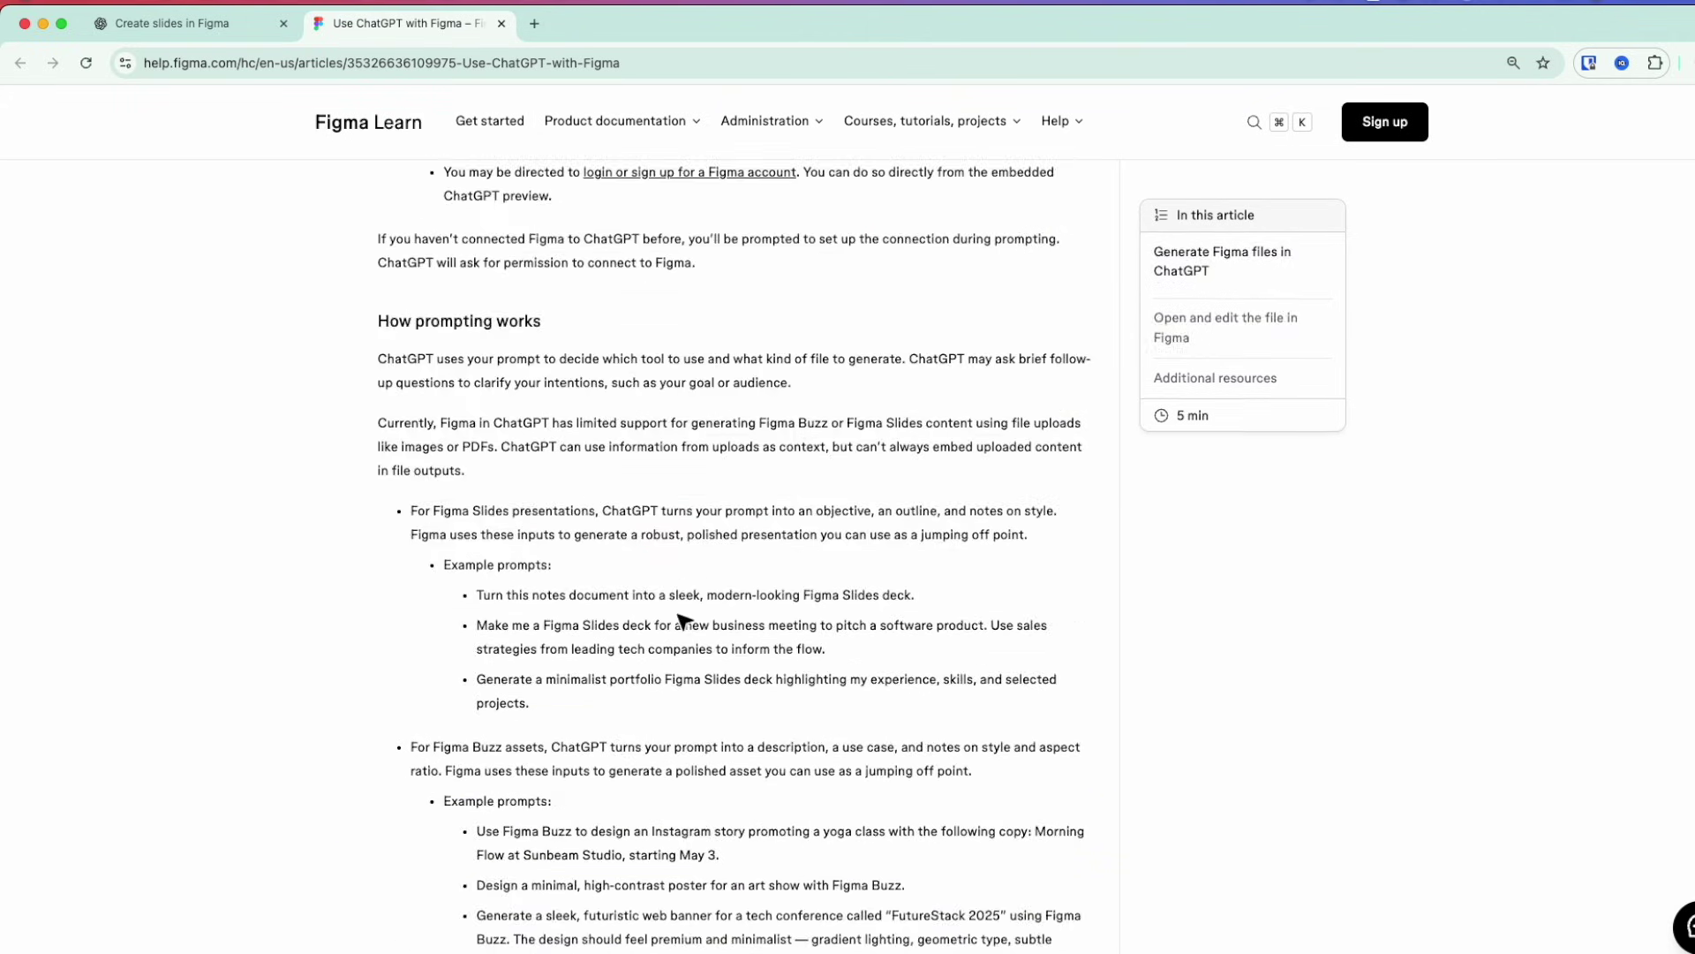
scroll(676, 612, "up", 10)
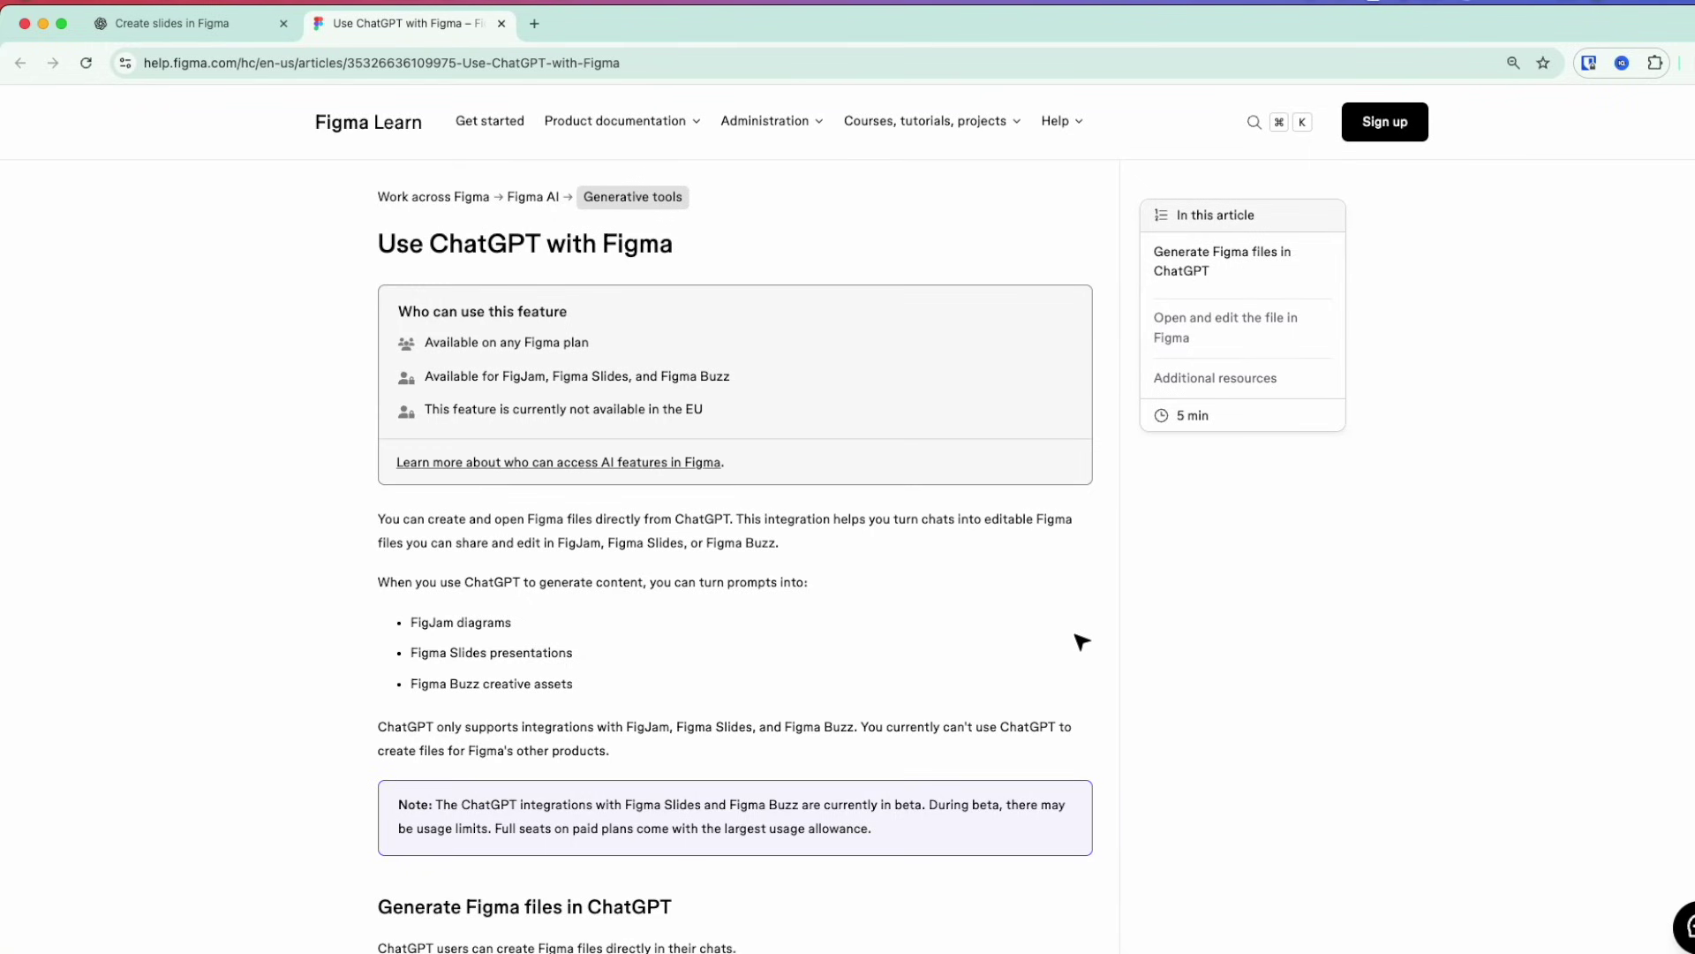
scroll(1099, 677, "down", 5)
scroll(1099, 678, "up", 3)
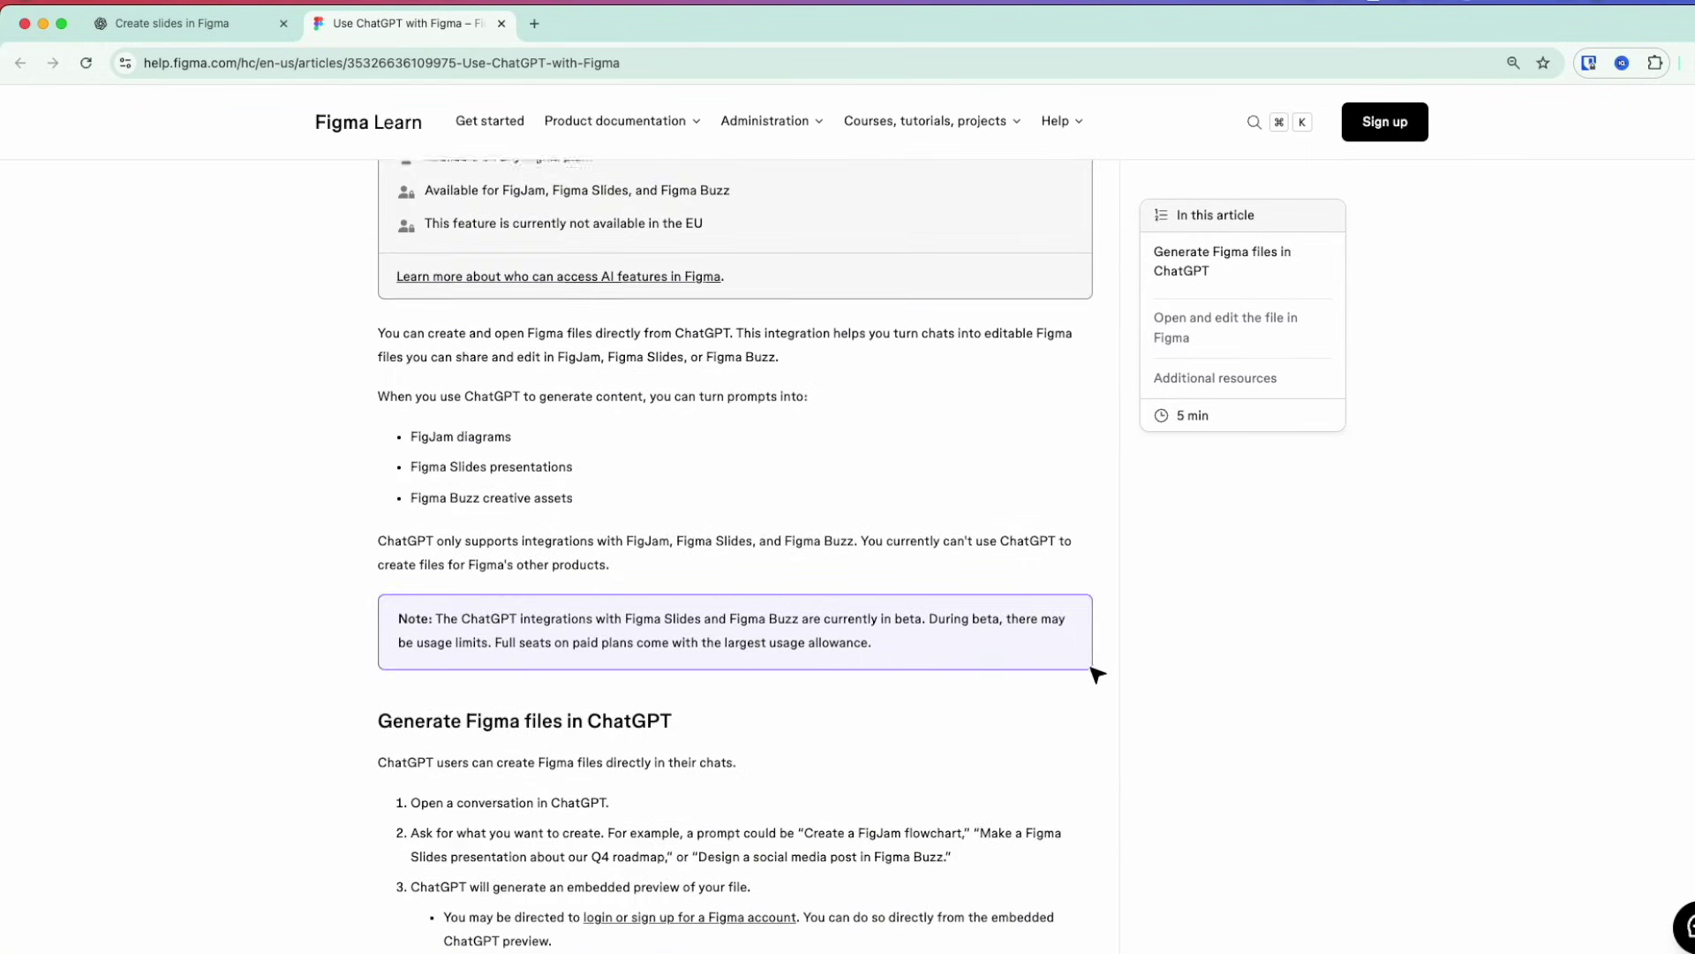
scroll(1095, 674, "up", 2)
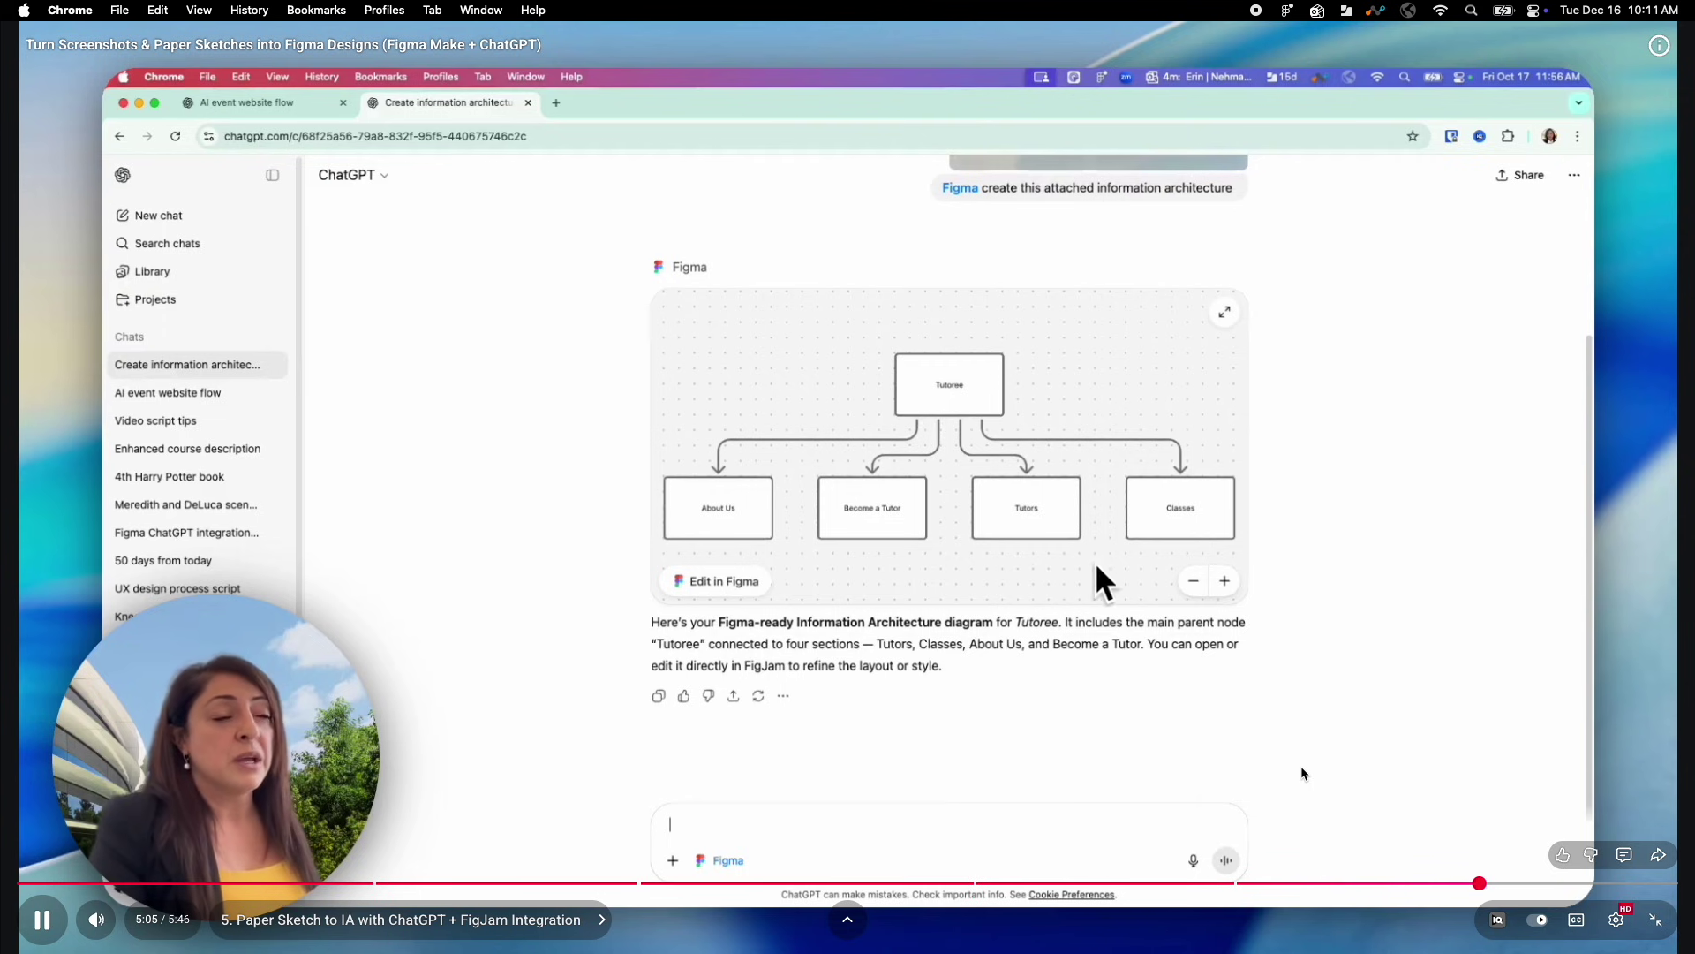
- Rewind the YouTube video to the paper-sketch-to-diagram section
left_click(1461, 882)
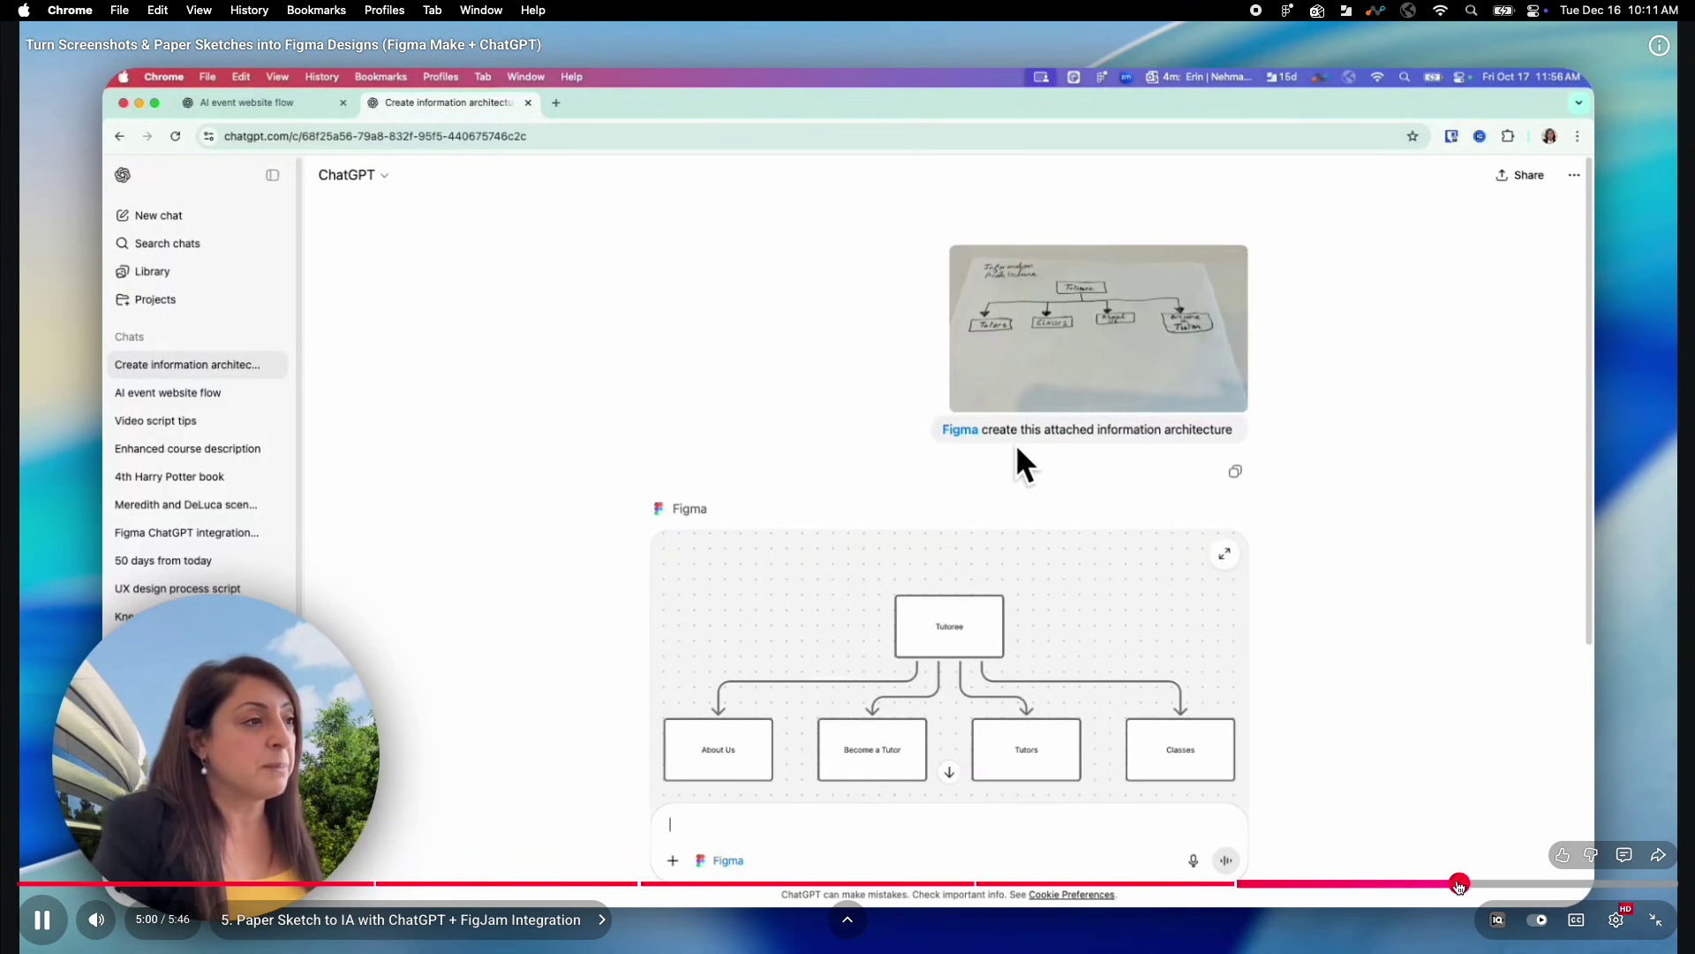
left_click(1442, 882)
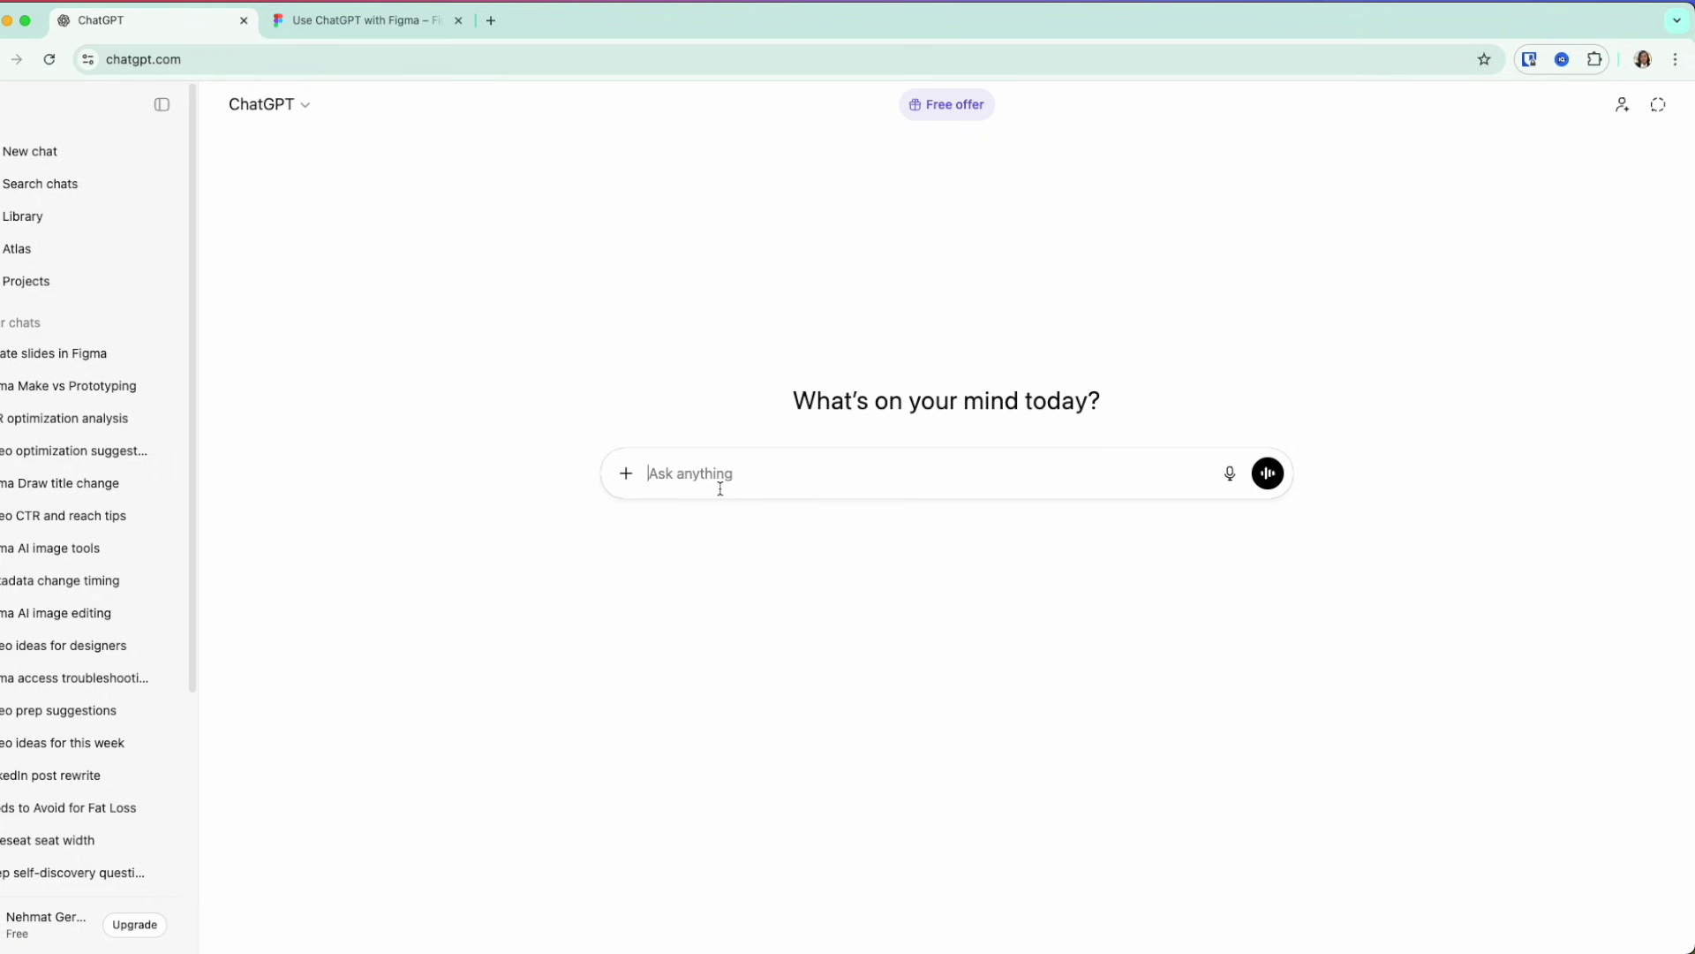
- Paste the Morning Flow yoga story prompt and send it with the attached image
type("Use Figma Buzz to design an Instagram story promoting a yoga class with the following copy: Morning Flow at Sunbeam Studio, starting May 3.")
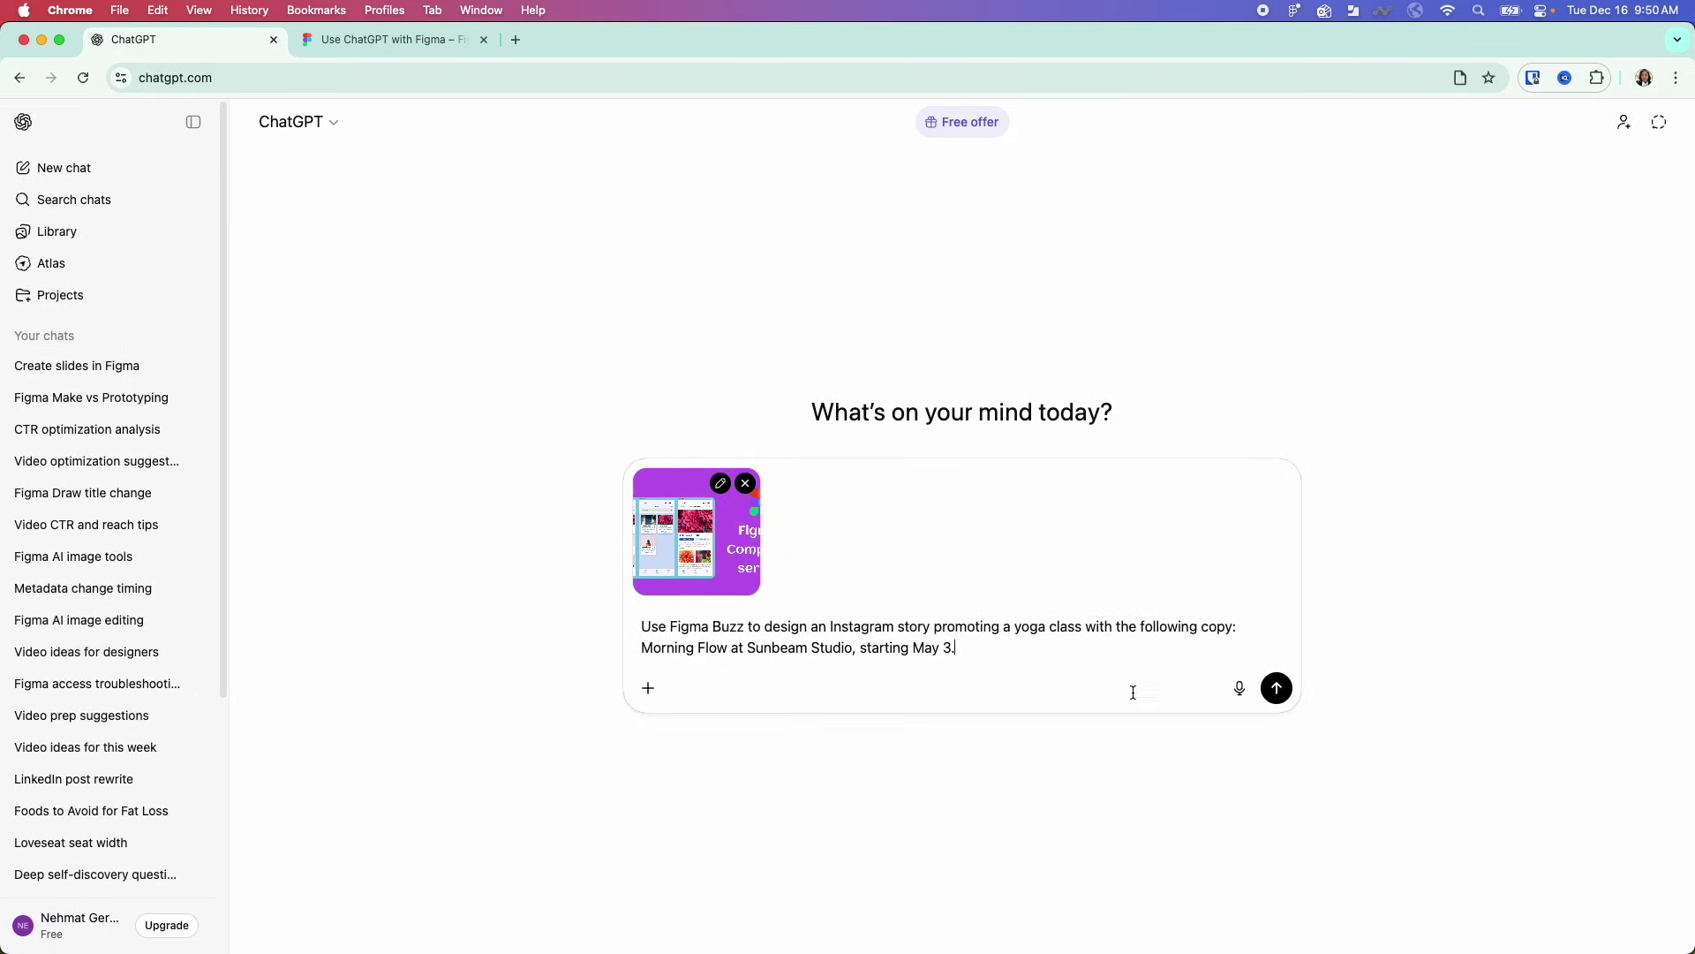
left_click(1276, 687)
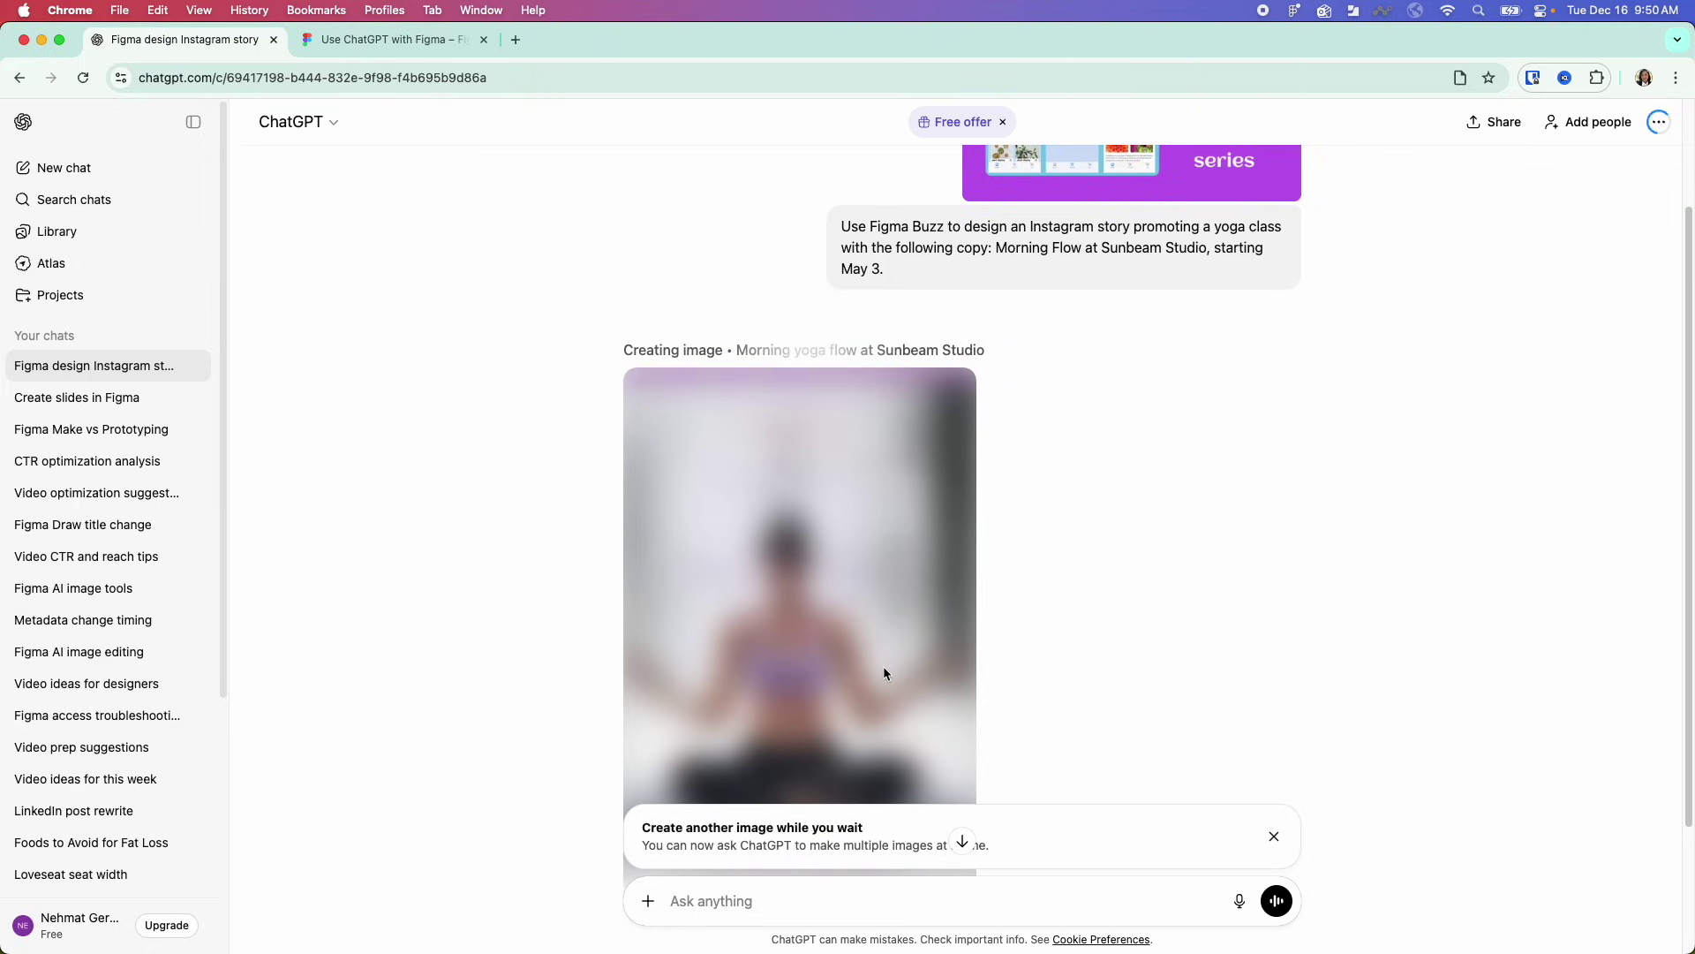
scroll(884, 666, "down", 3)
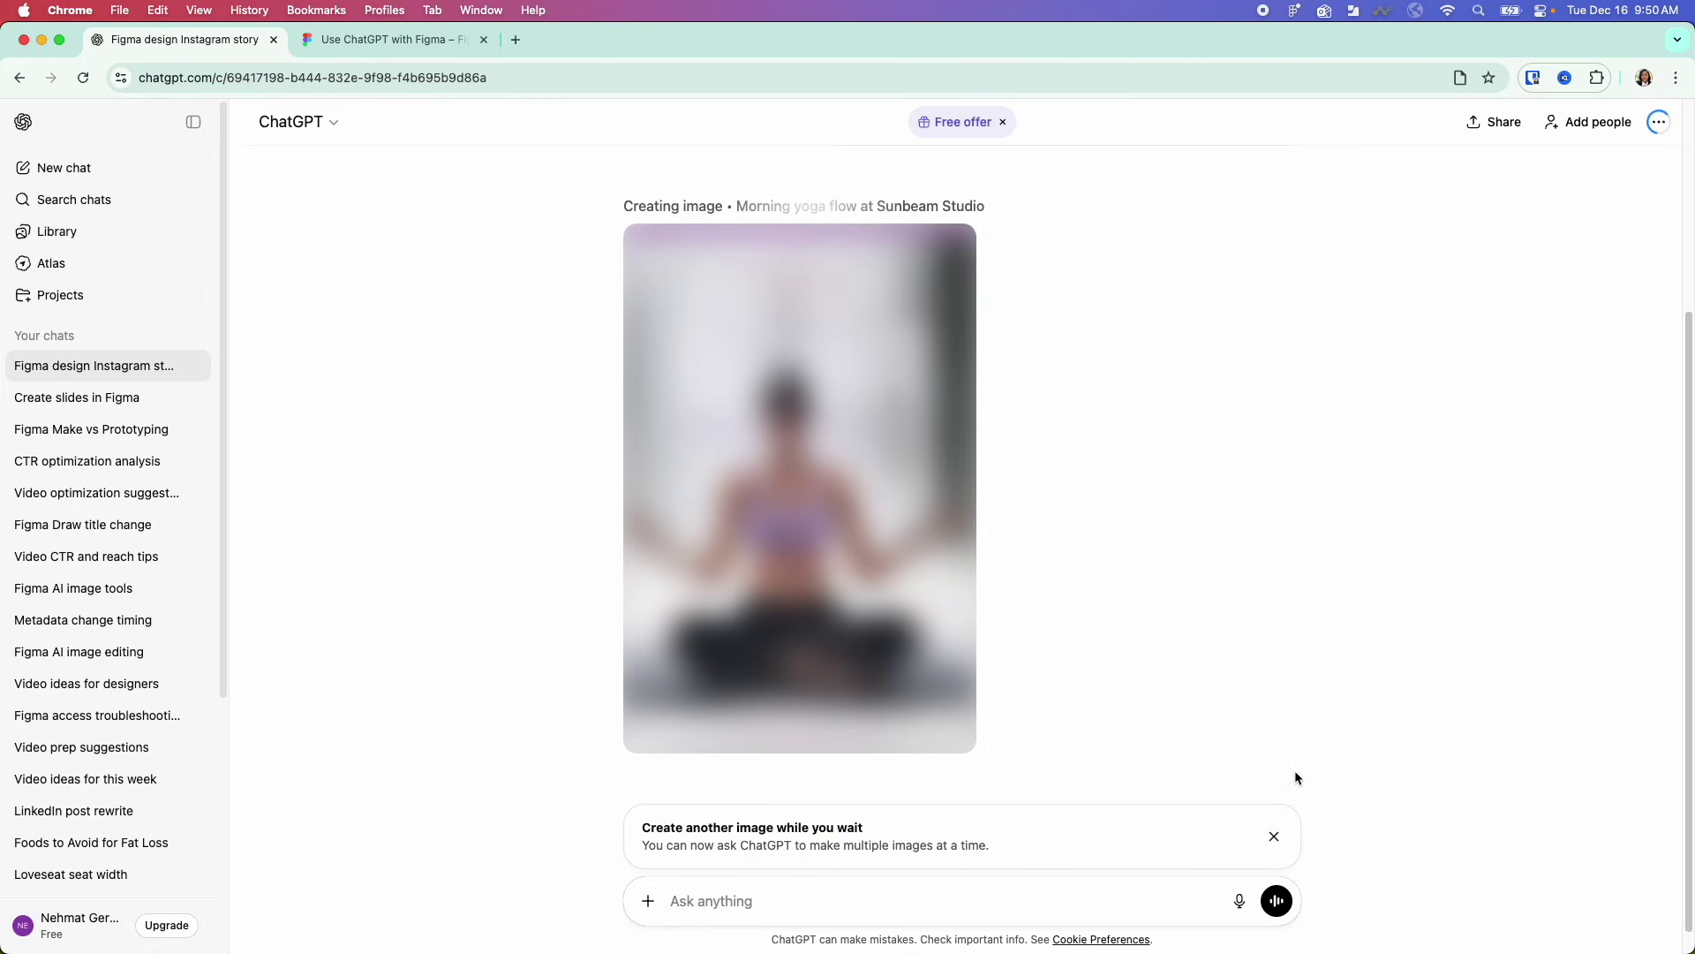
- Dismiss the create-another-image tip and glance at the Figma help article before returning to ChatGPT
left_click(1274, 836)
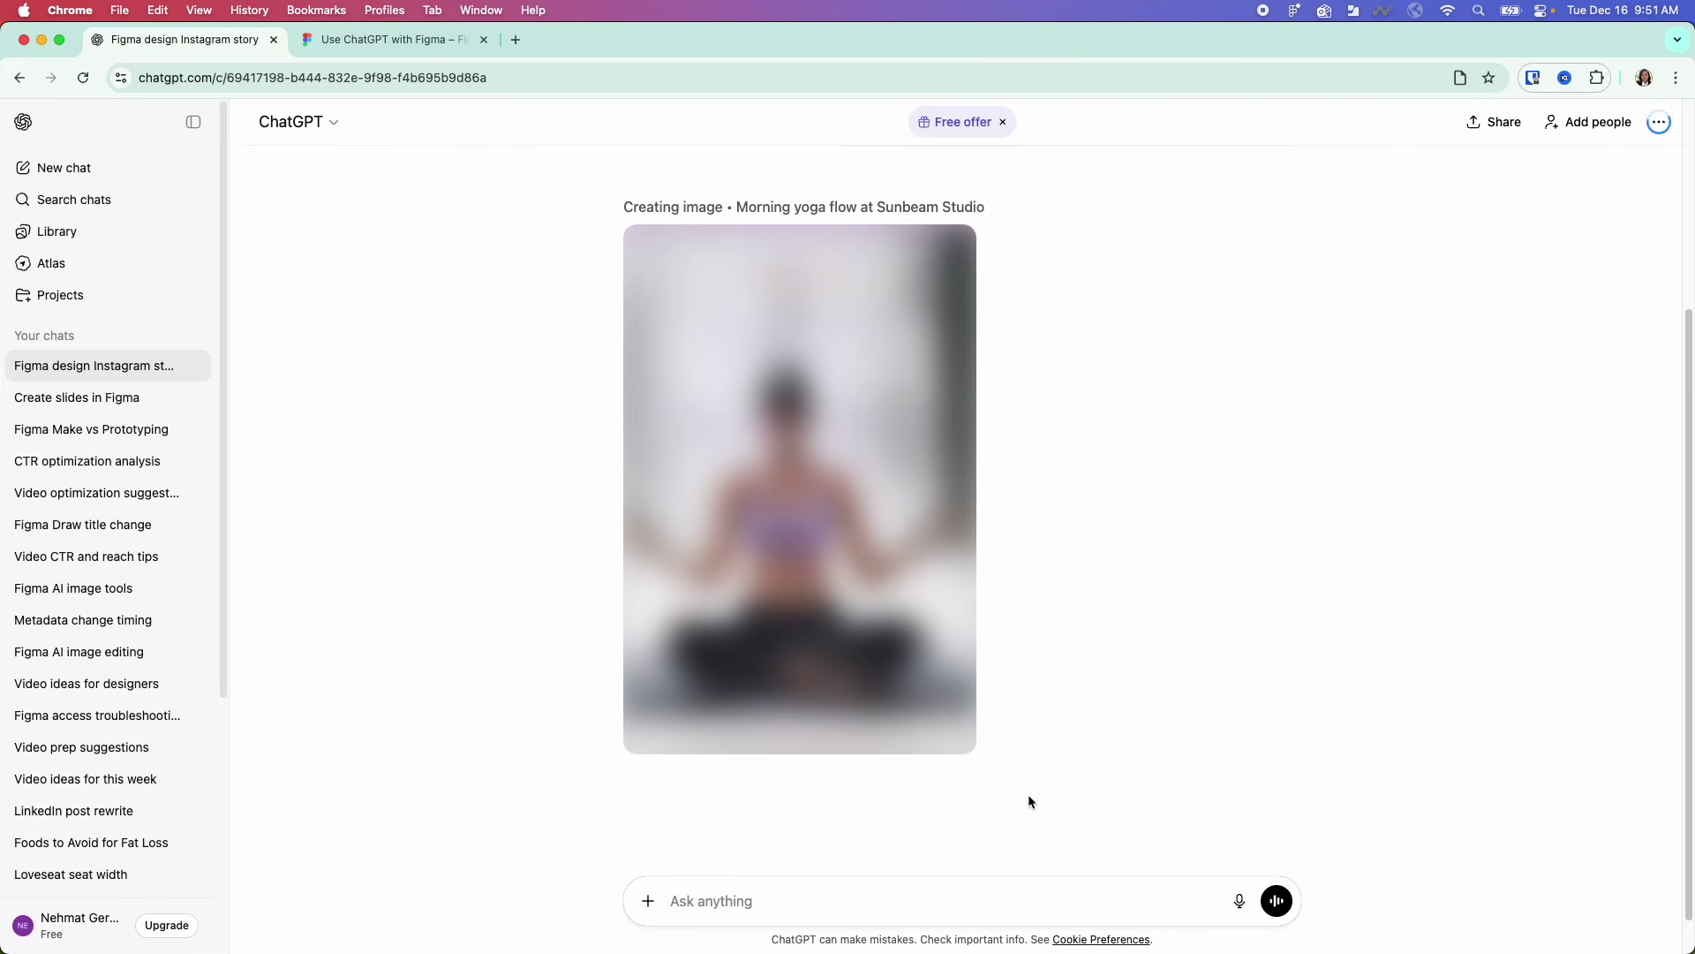
scroll(1028, 793, "up", 3)
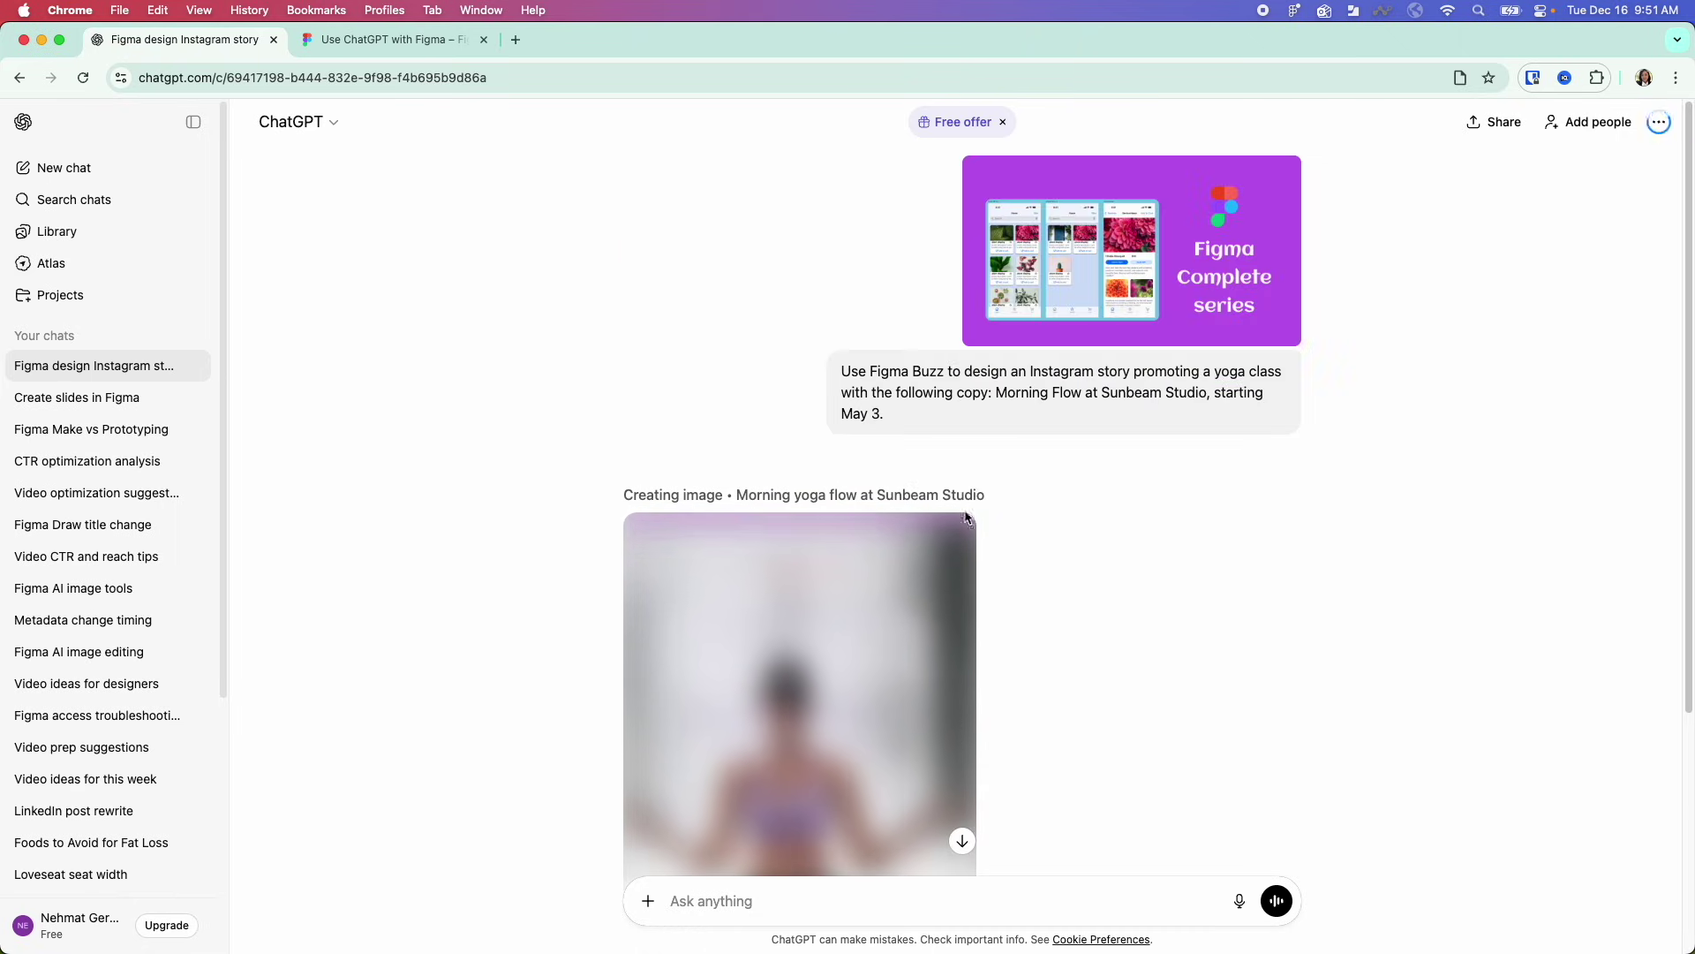
mouse_move(1059, 392)
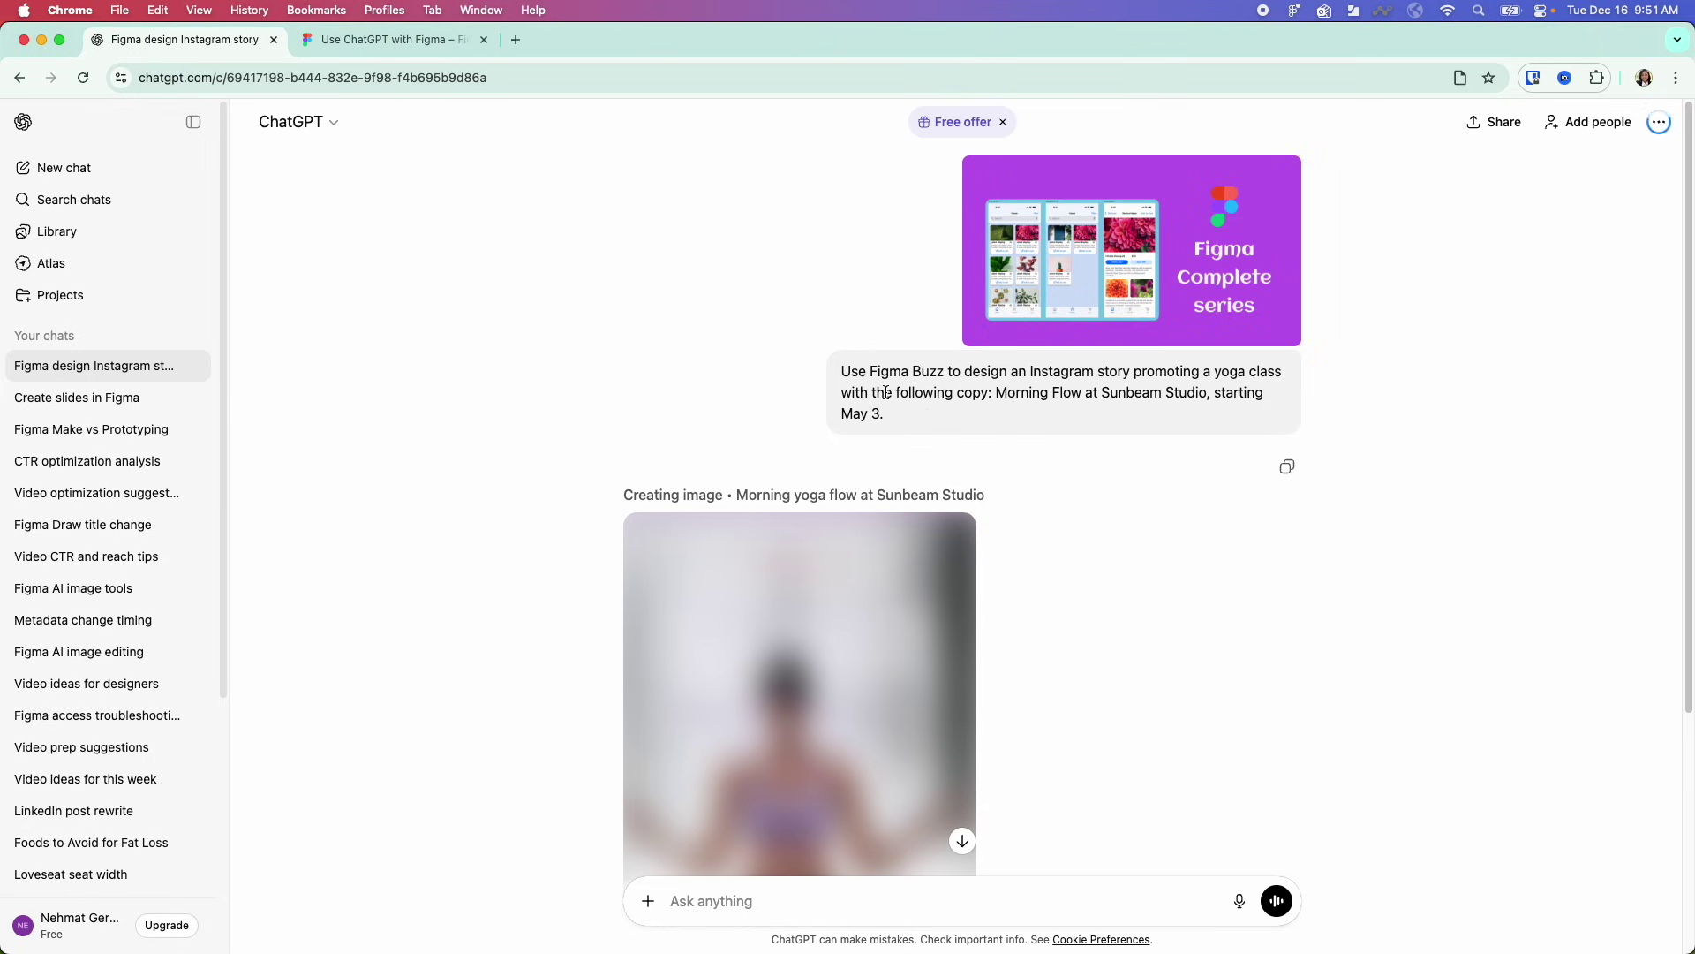
key("ctrl+Tab")
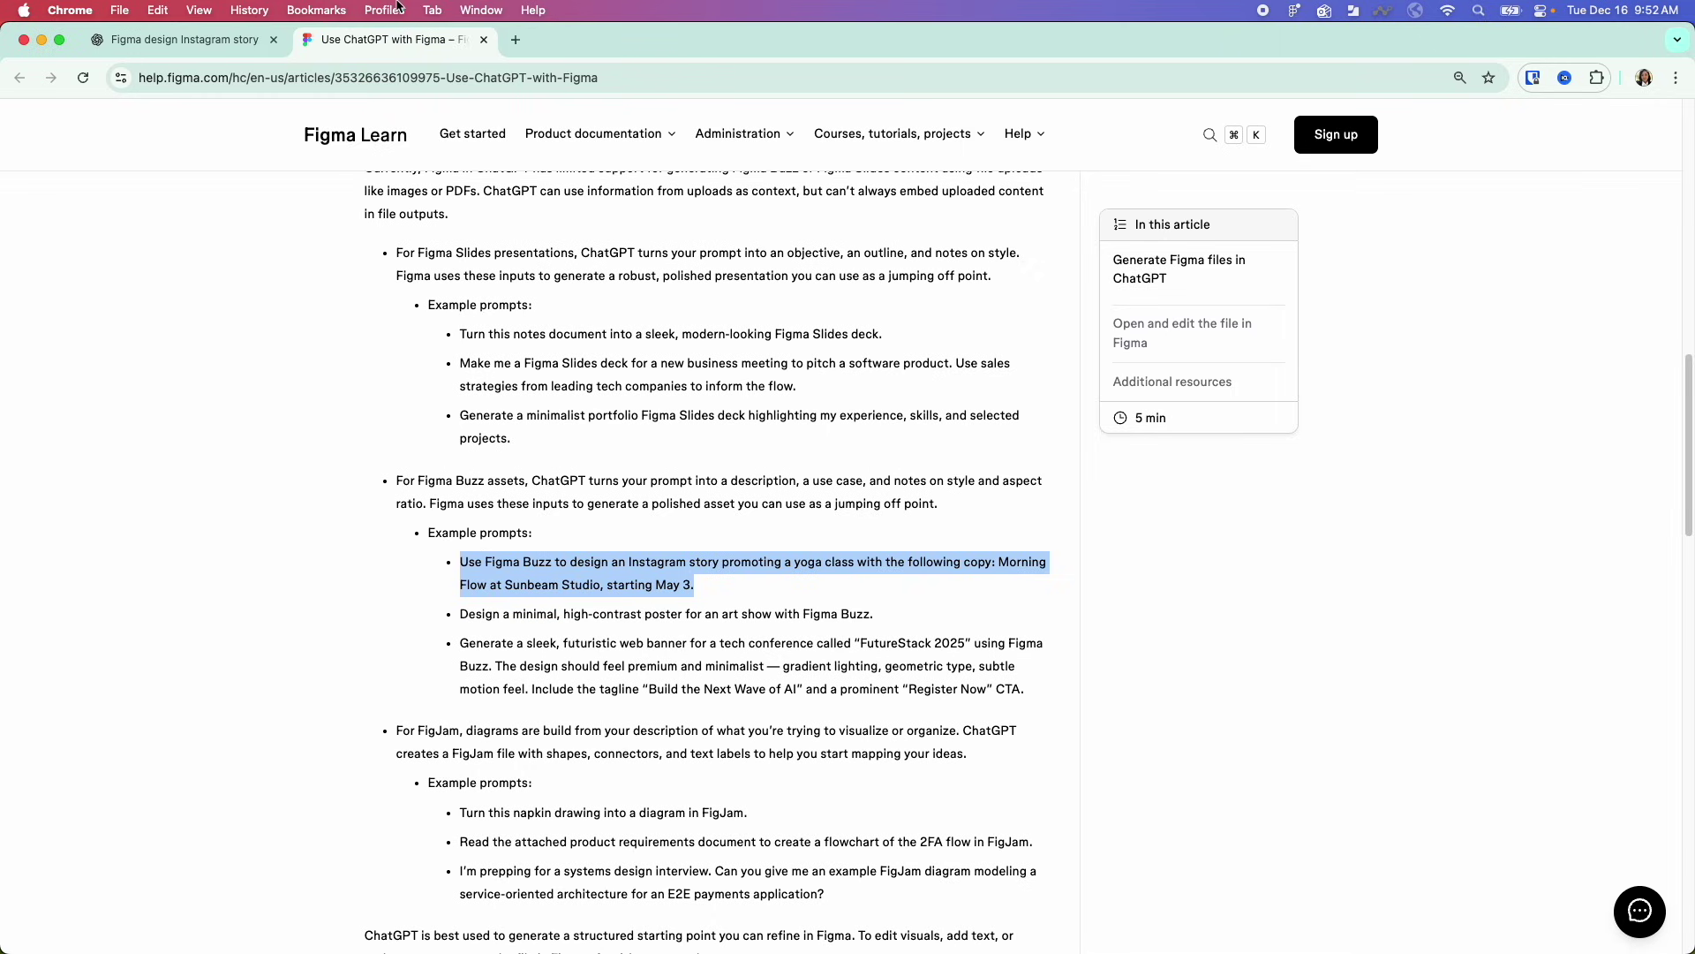
left_click(199, 40)
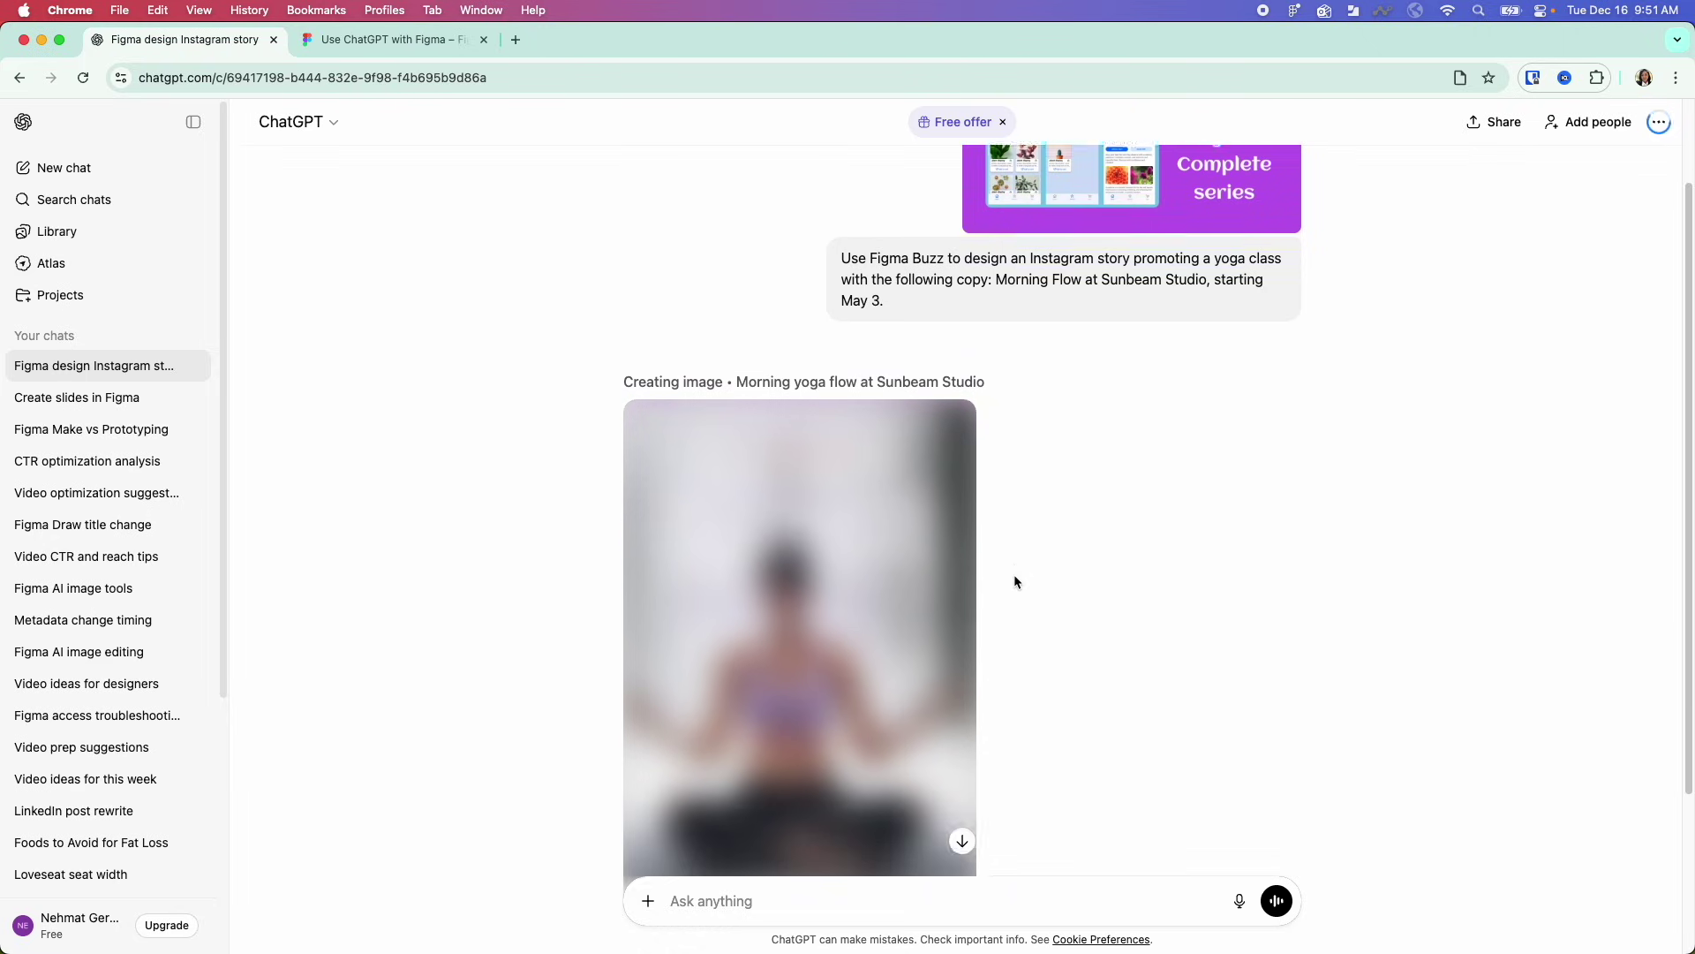
- View the finished Morning Flow story image full size, then begin retyping the yoga story request
left_click(840, 458)
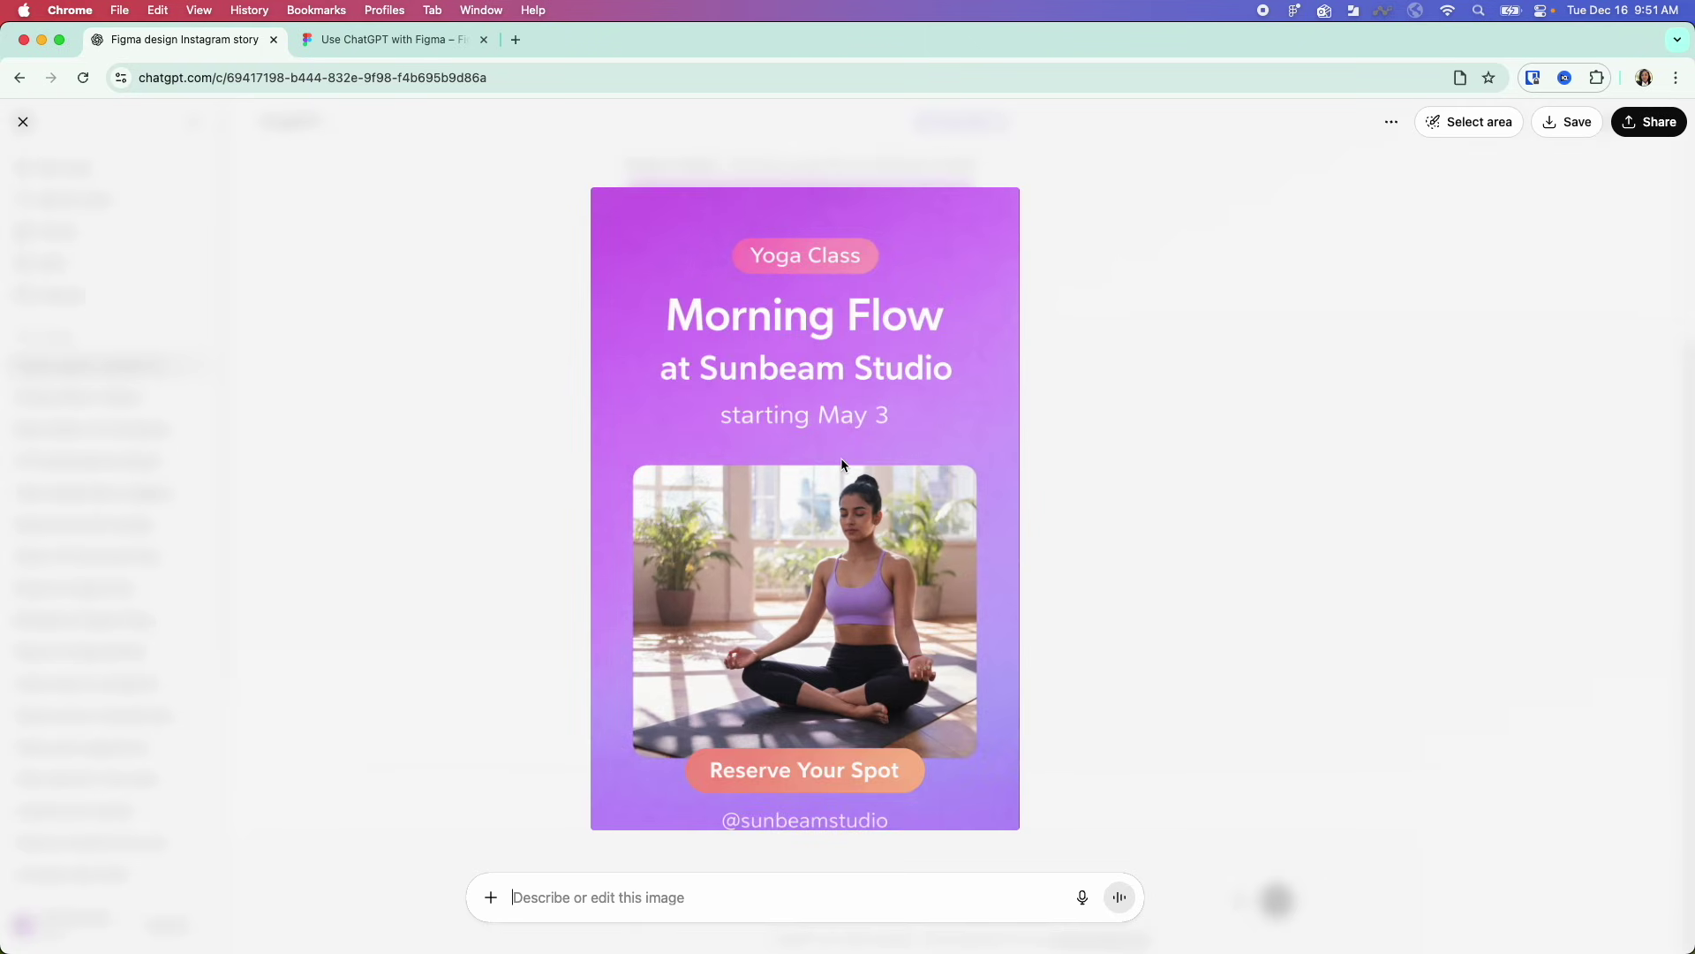
left_click(1070, 532)
left_click(769, 874)
type("Use Figma Buzz to design an Instagram story promoting a yoga class with the following copy: Morning Flow at Sunbeam Studio, starting May 3.")
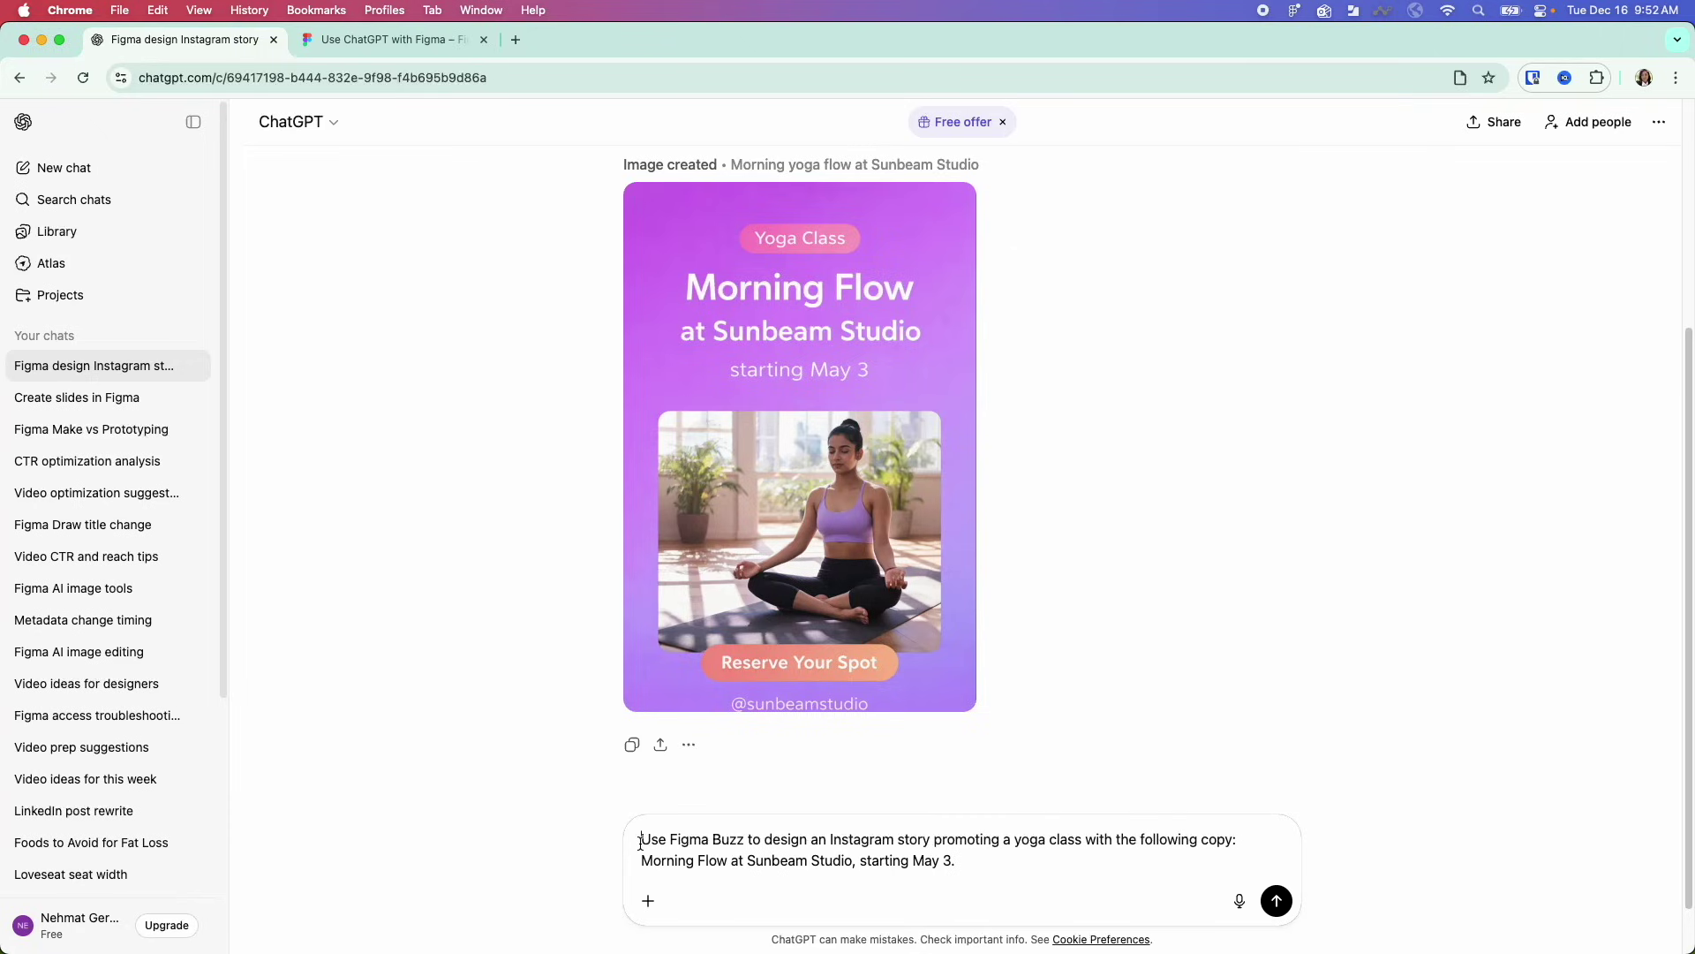
type("@Figma")
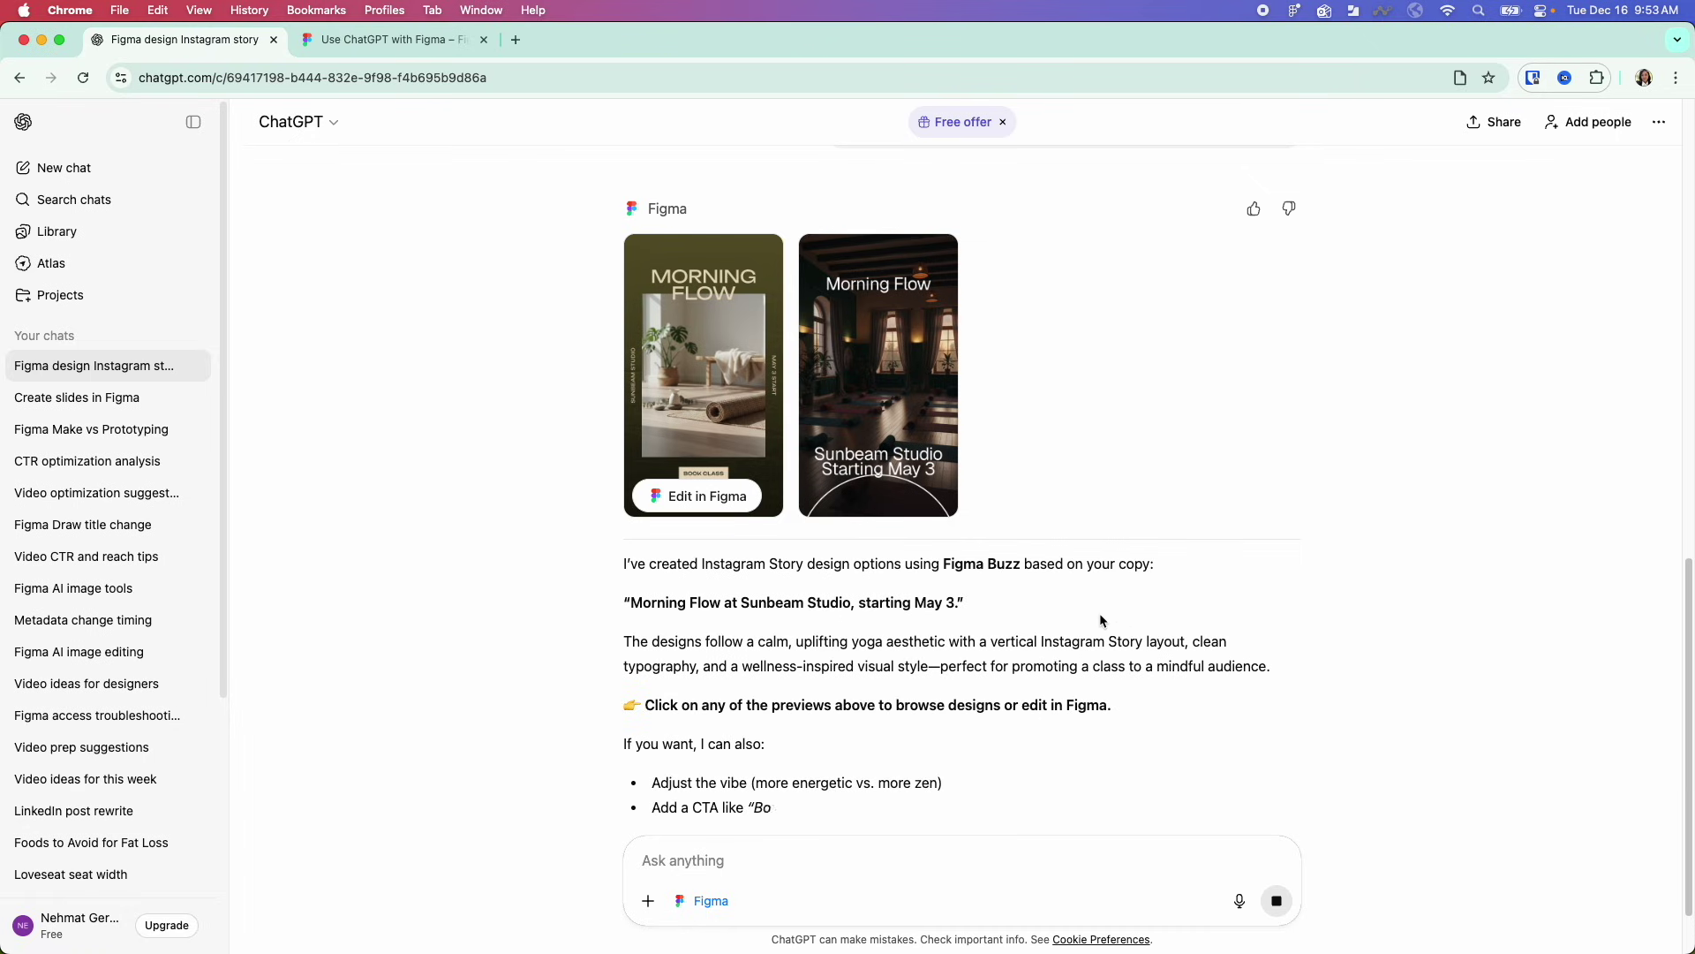
scroll(724, 559, "down", 2)
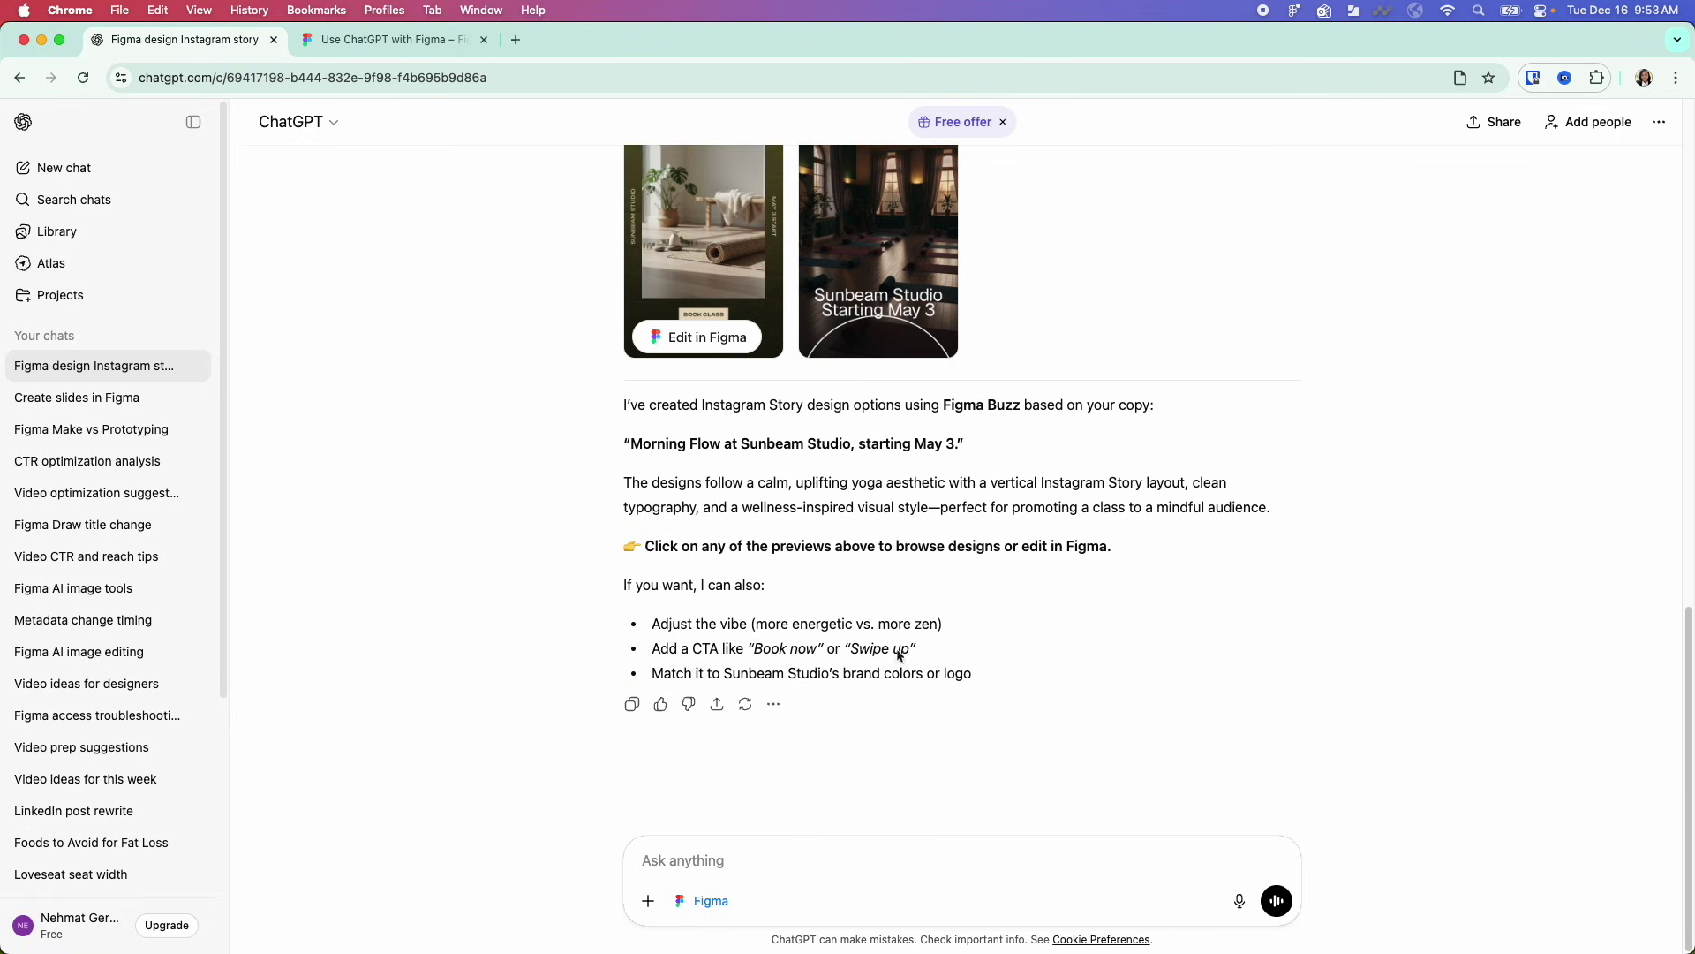
scroll(899, 653, "up", 2)
scroll(795, 623, "down", 2)
scroll(840, 595, "up", 1)
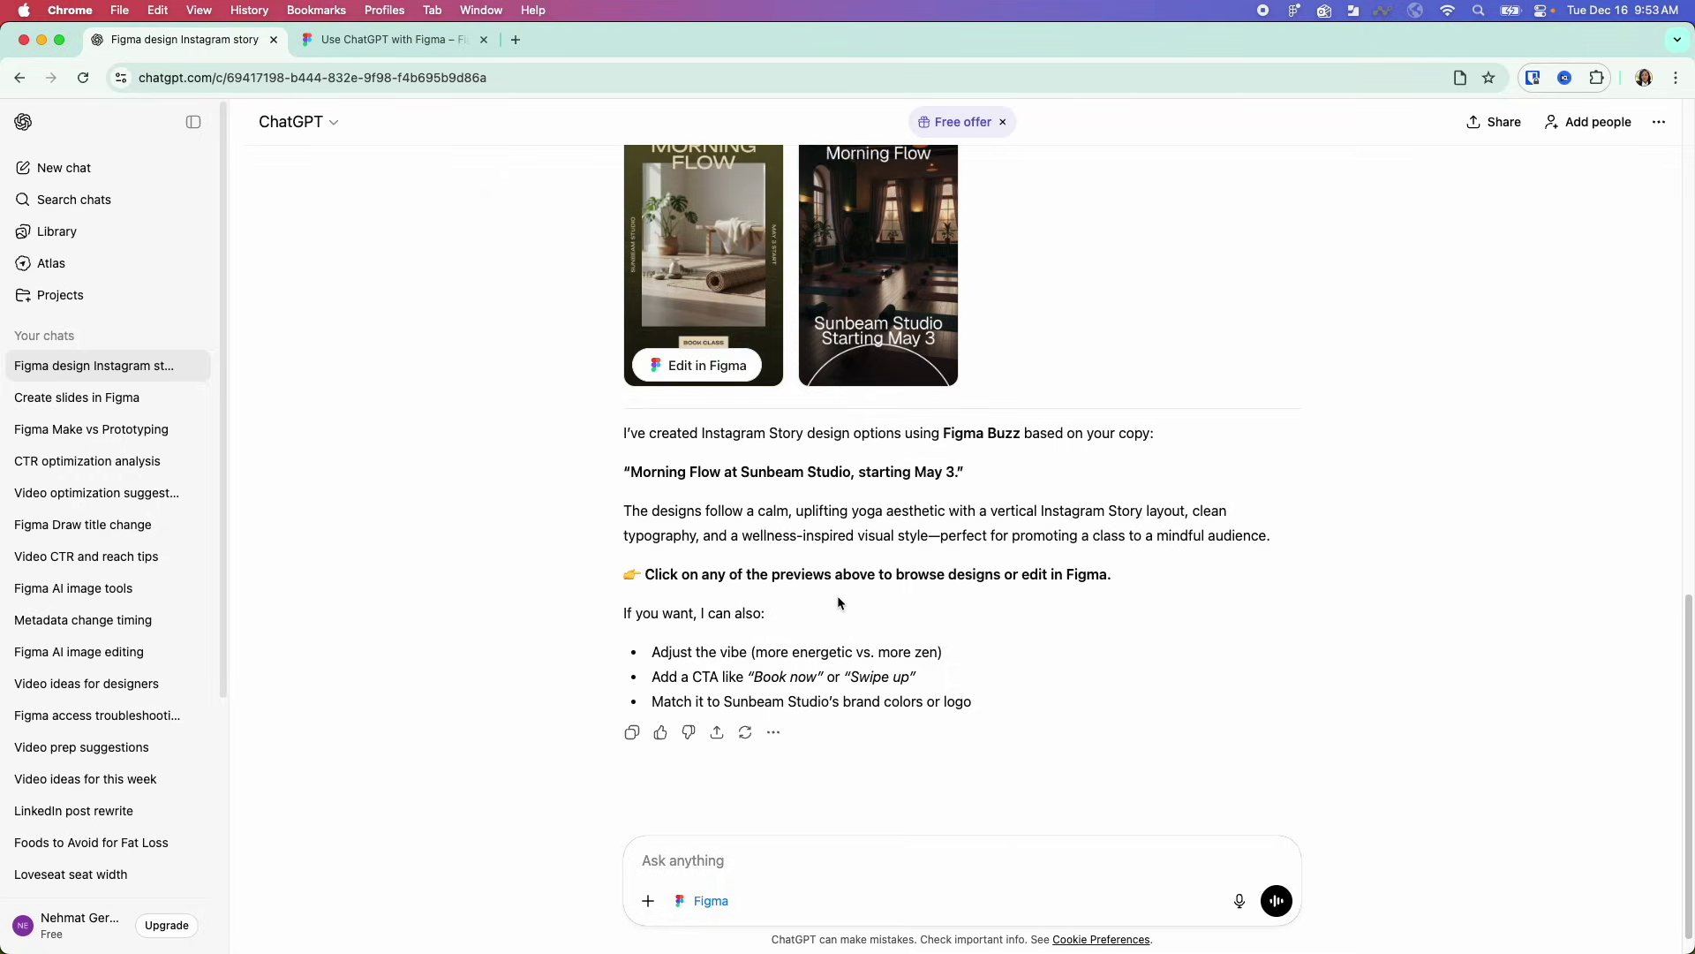
scroll(771, 666, "up", 5)
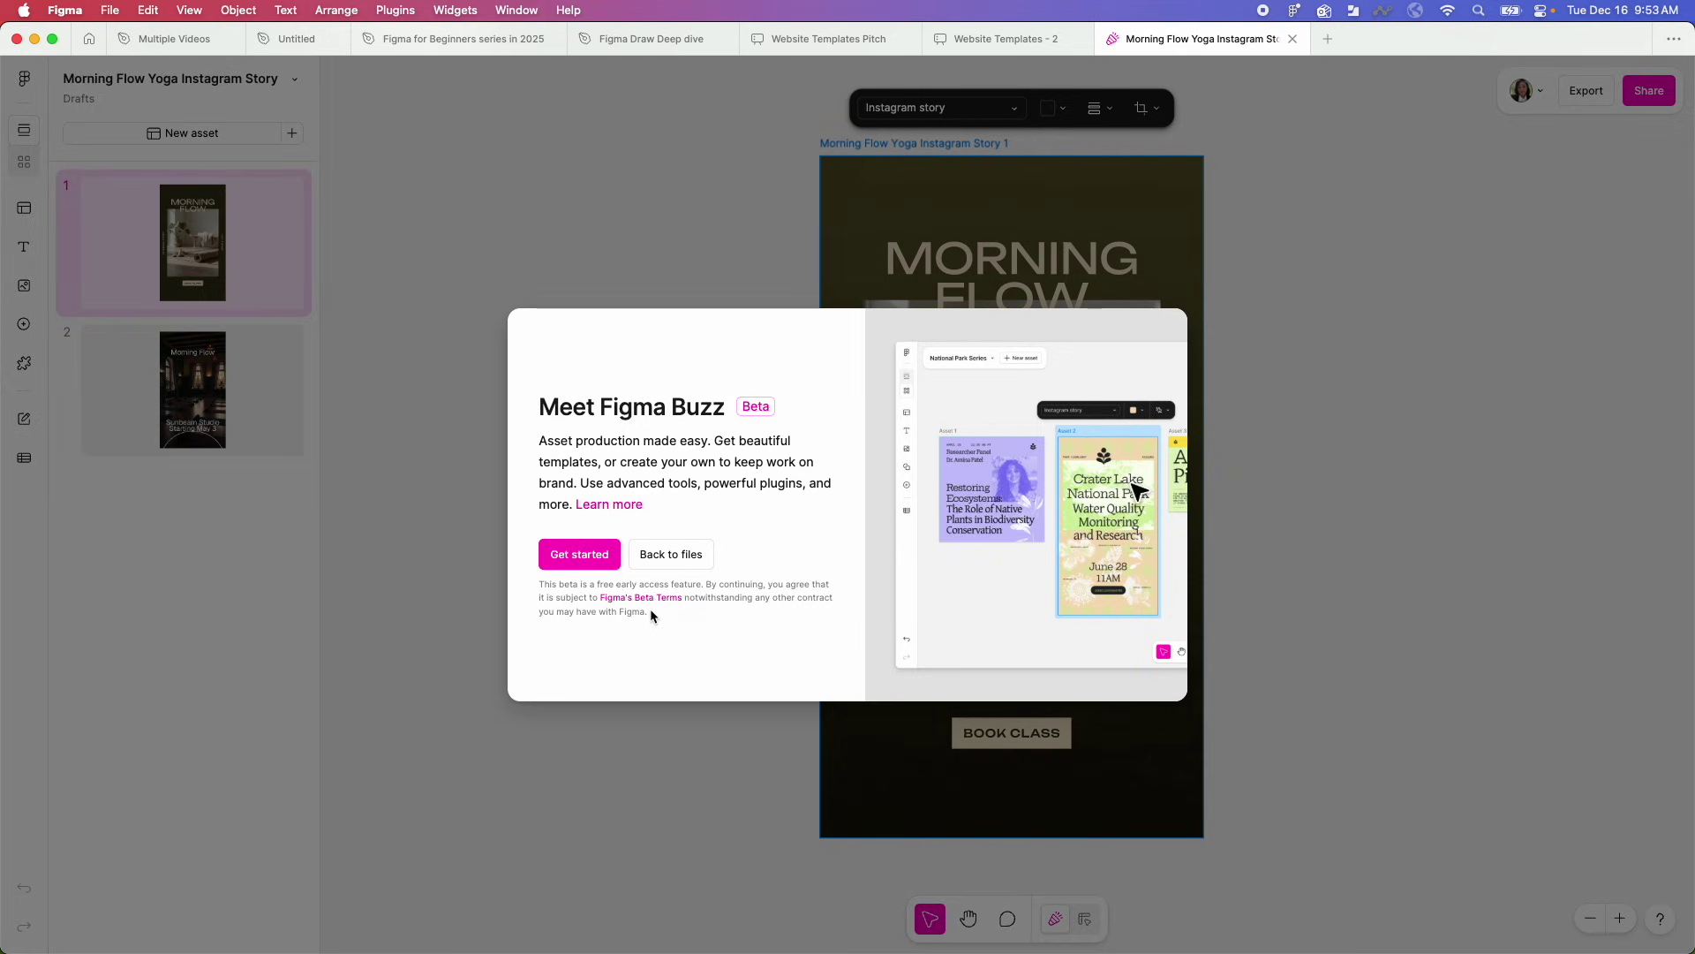
- Clear the Figma Buzz welcome screen and onboarding tour tips
left_click(579, 554)
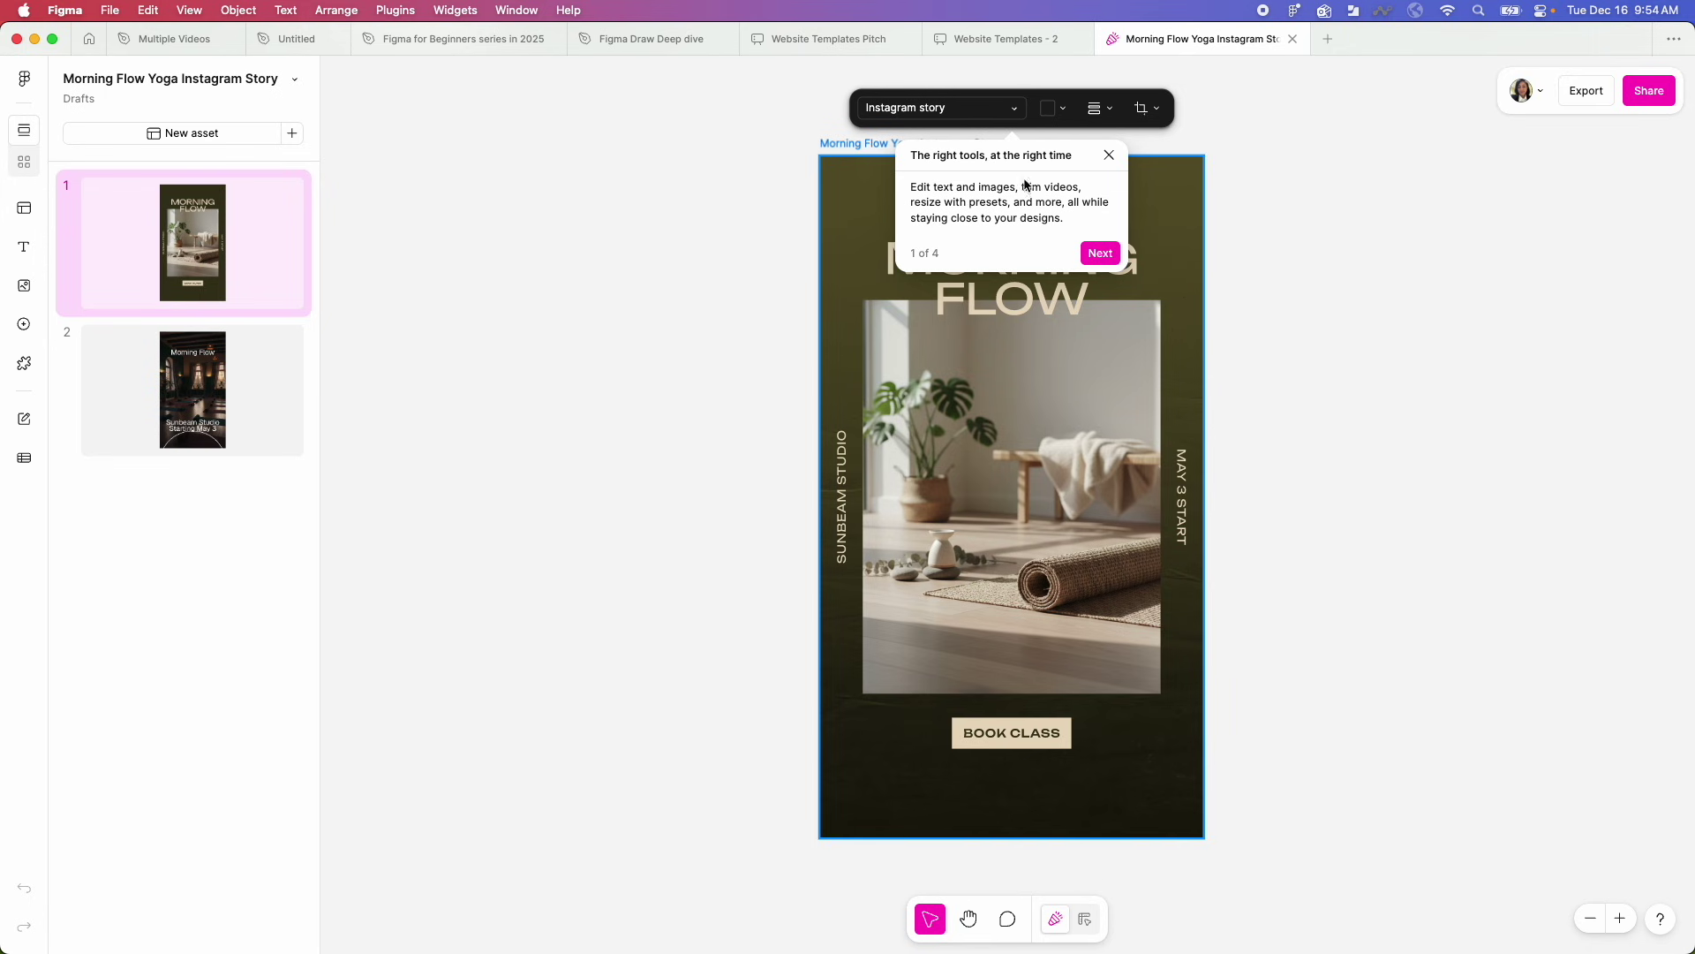
left_click(1099, 253)
left_click(1039, 525)
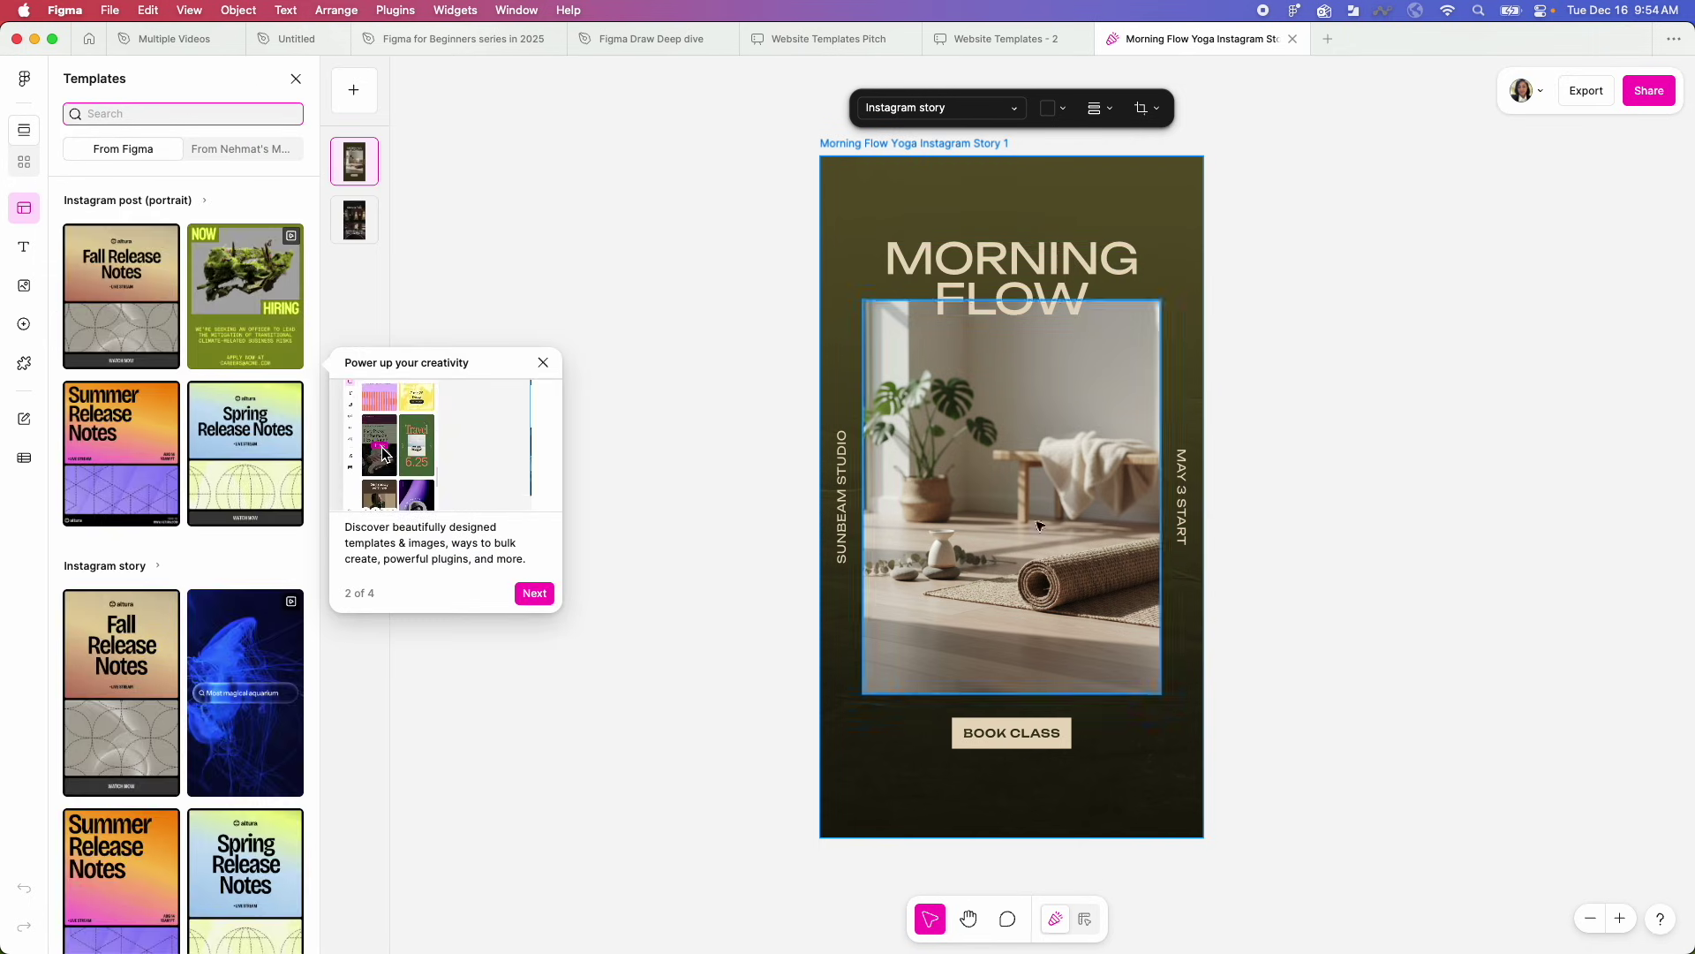
left_click(534, 592)
- Review the second and first Morning Flow story designs, then go back to Chrome
left_click(193, 391)
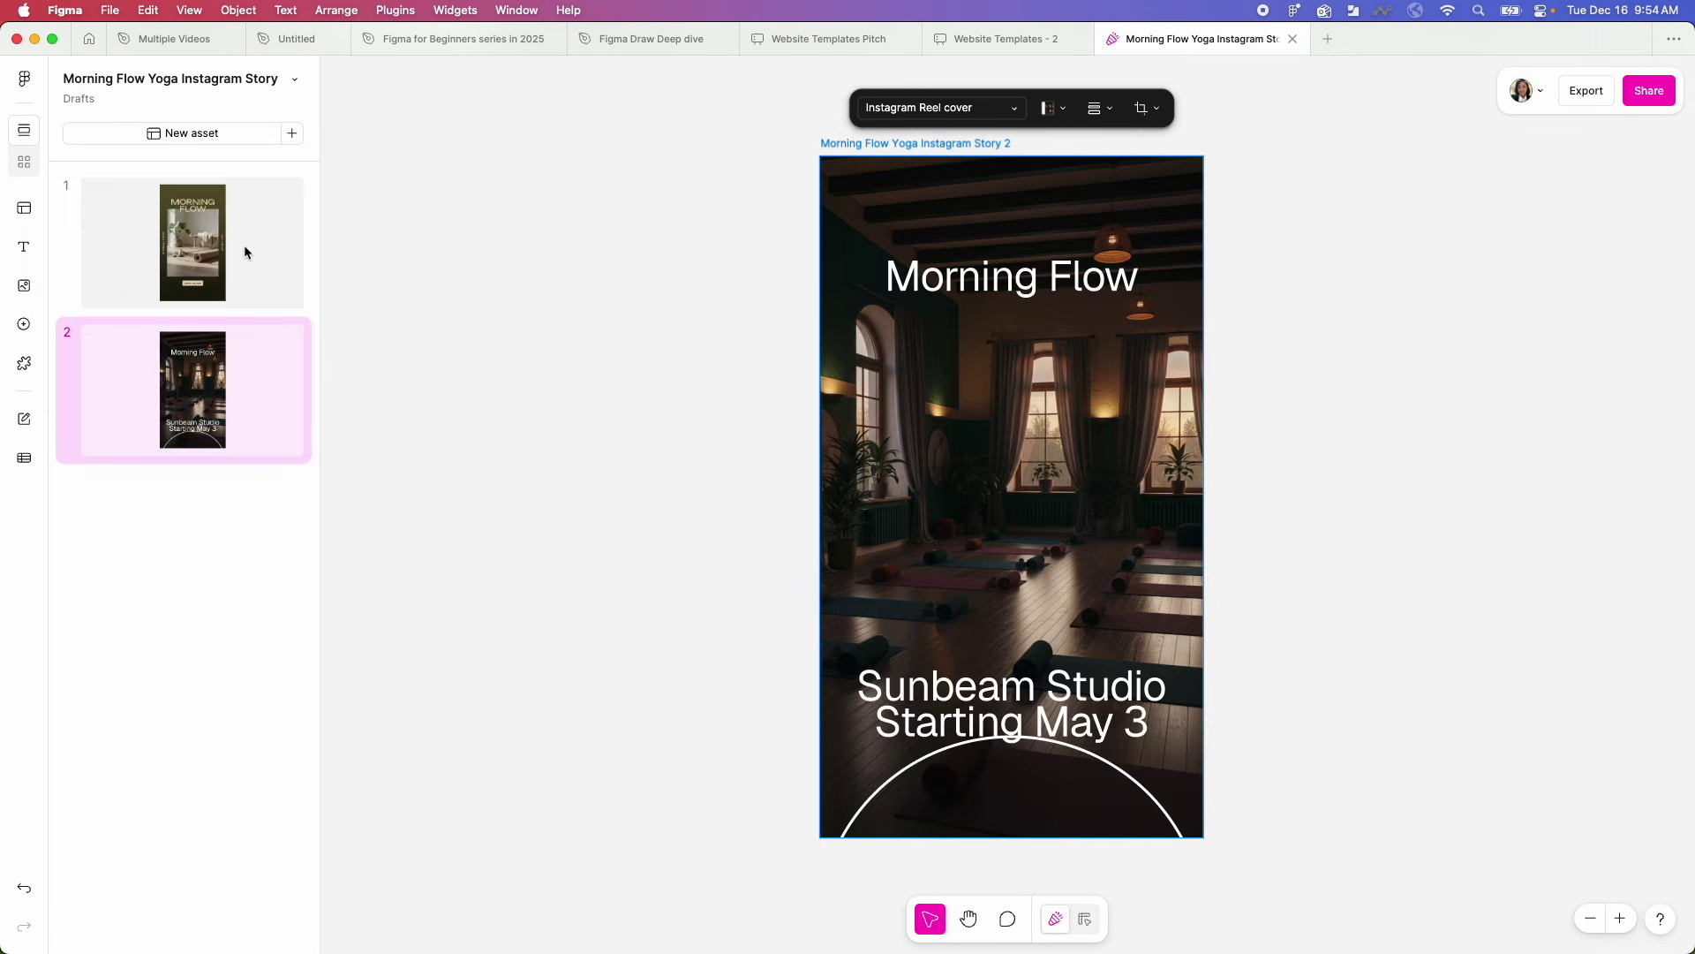
left_click(244, 245)
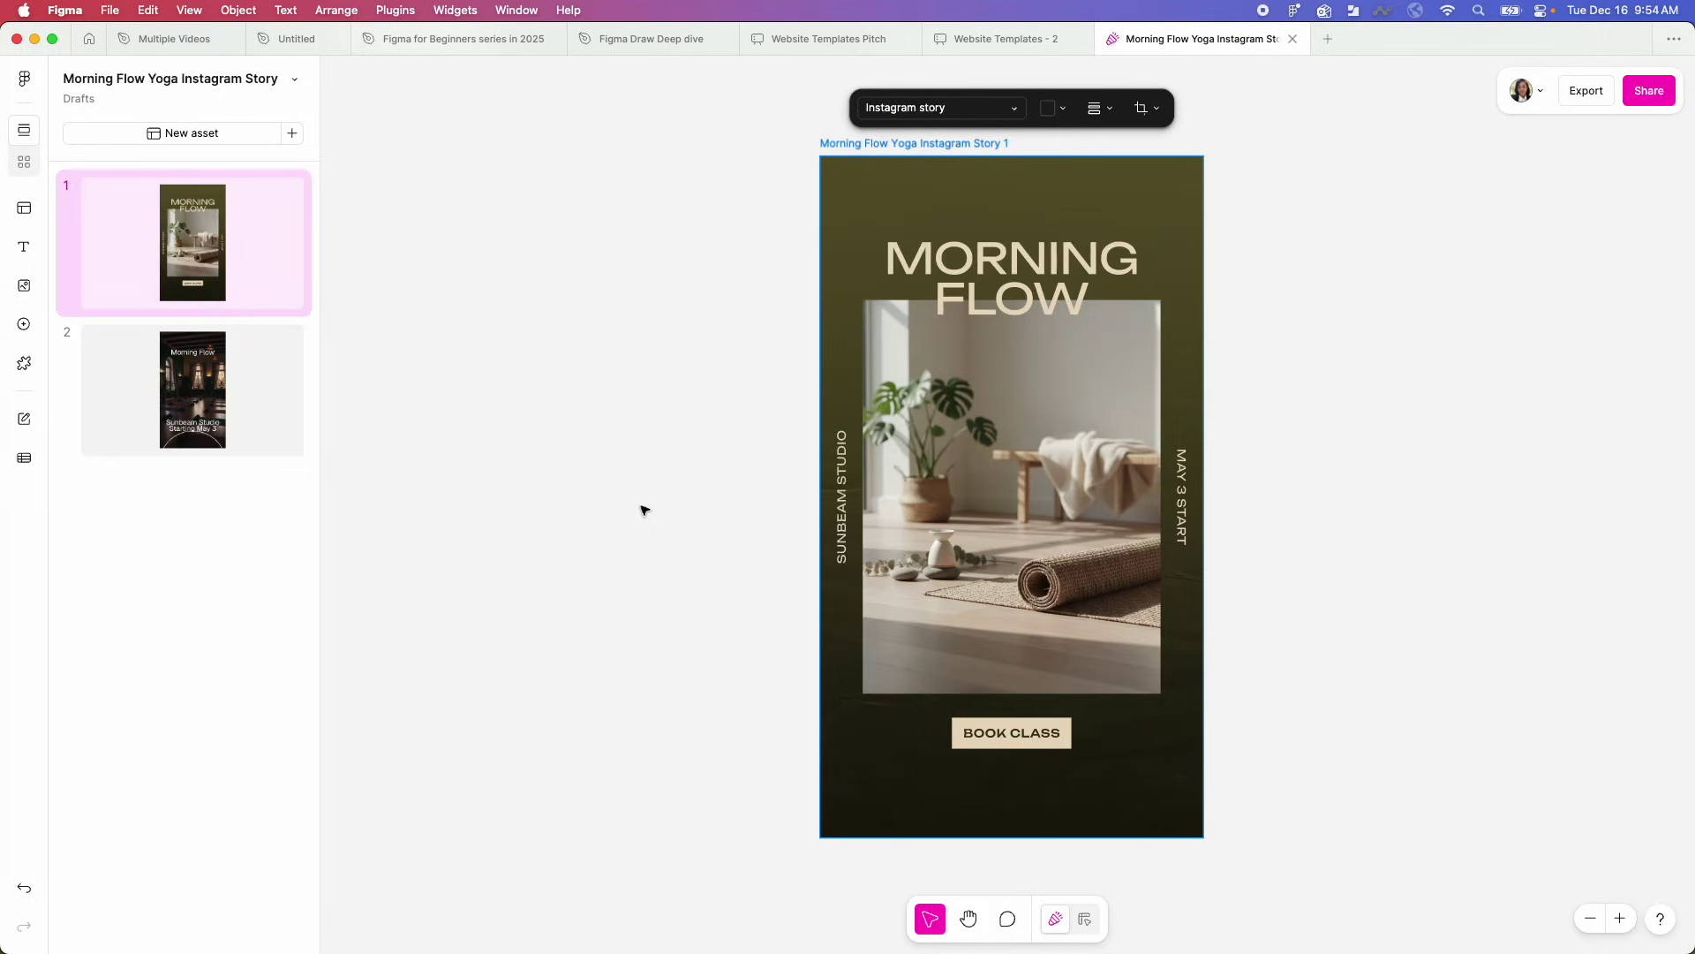
key("super+Tab")
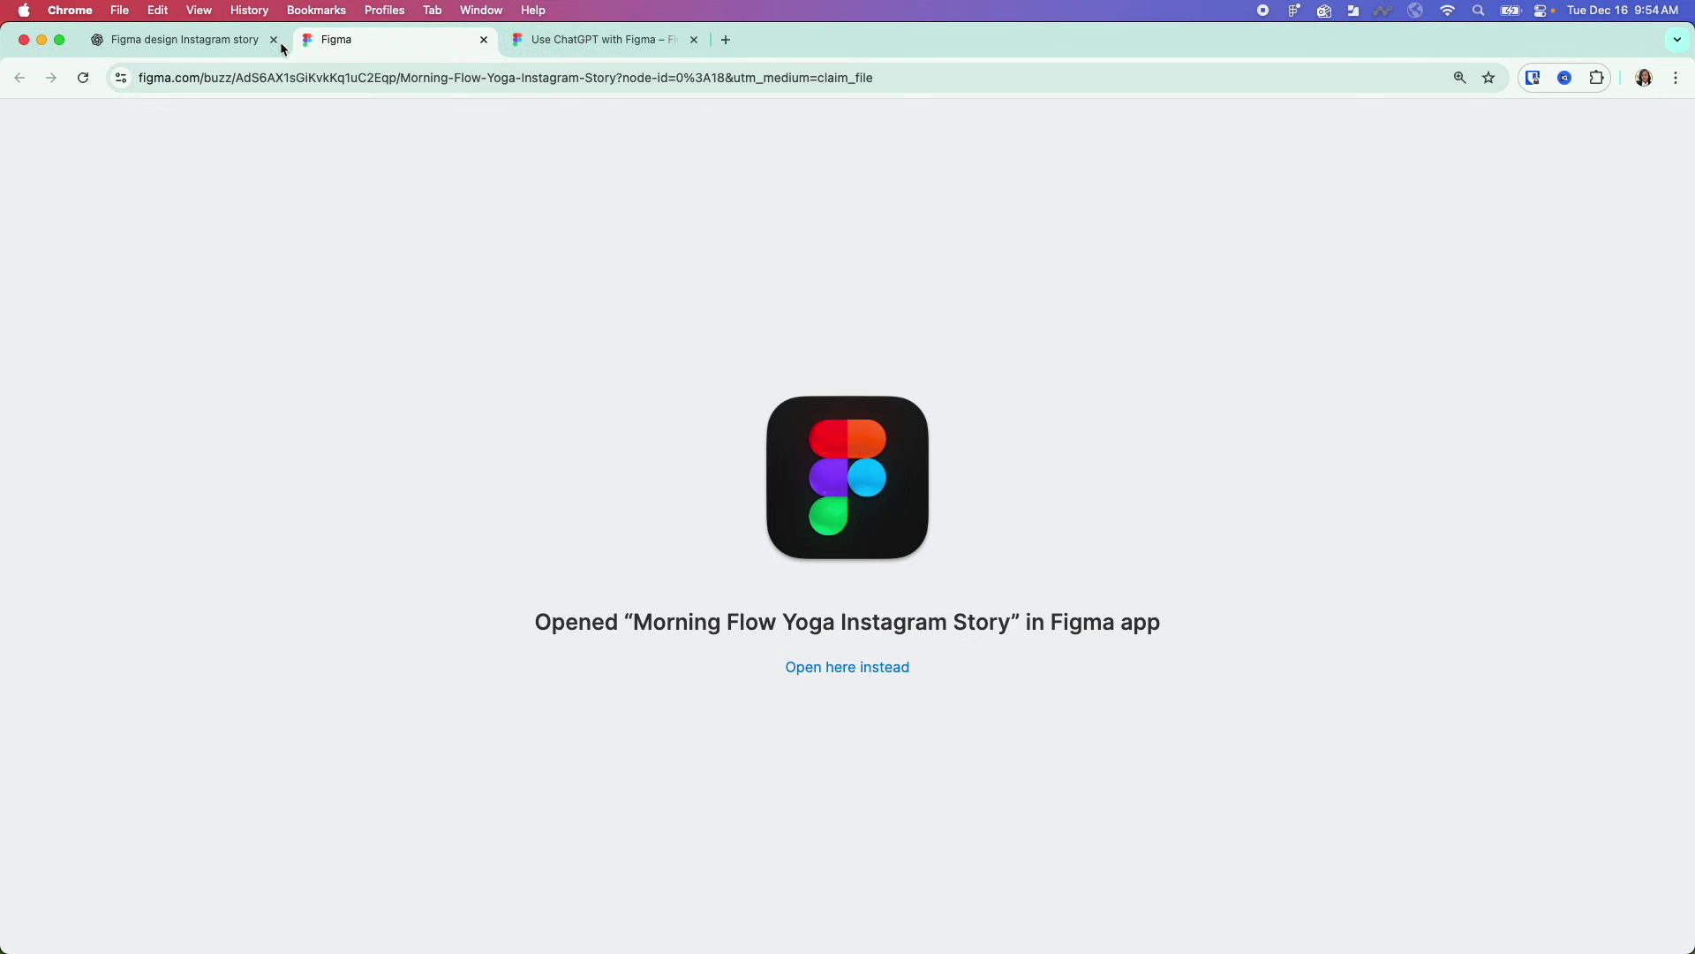
- Switch to the 'Figma design Instagram story' ChatGPT tab showing both Morning Flow previews
left_click(183, 39)
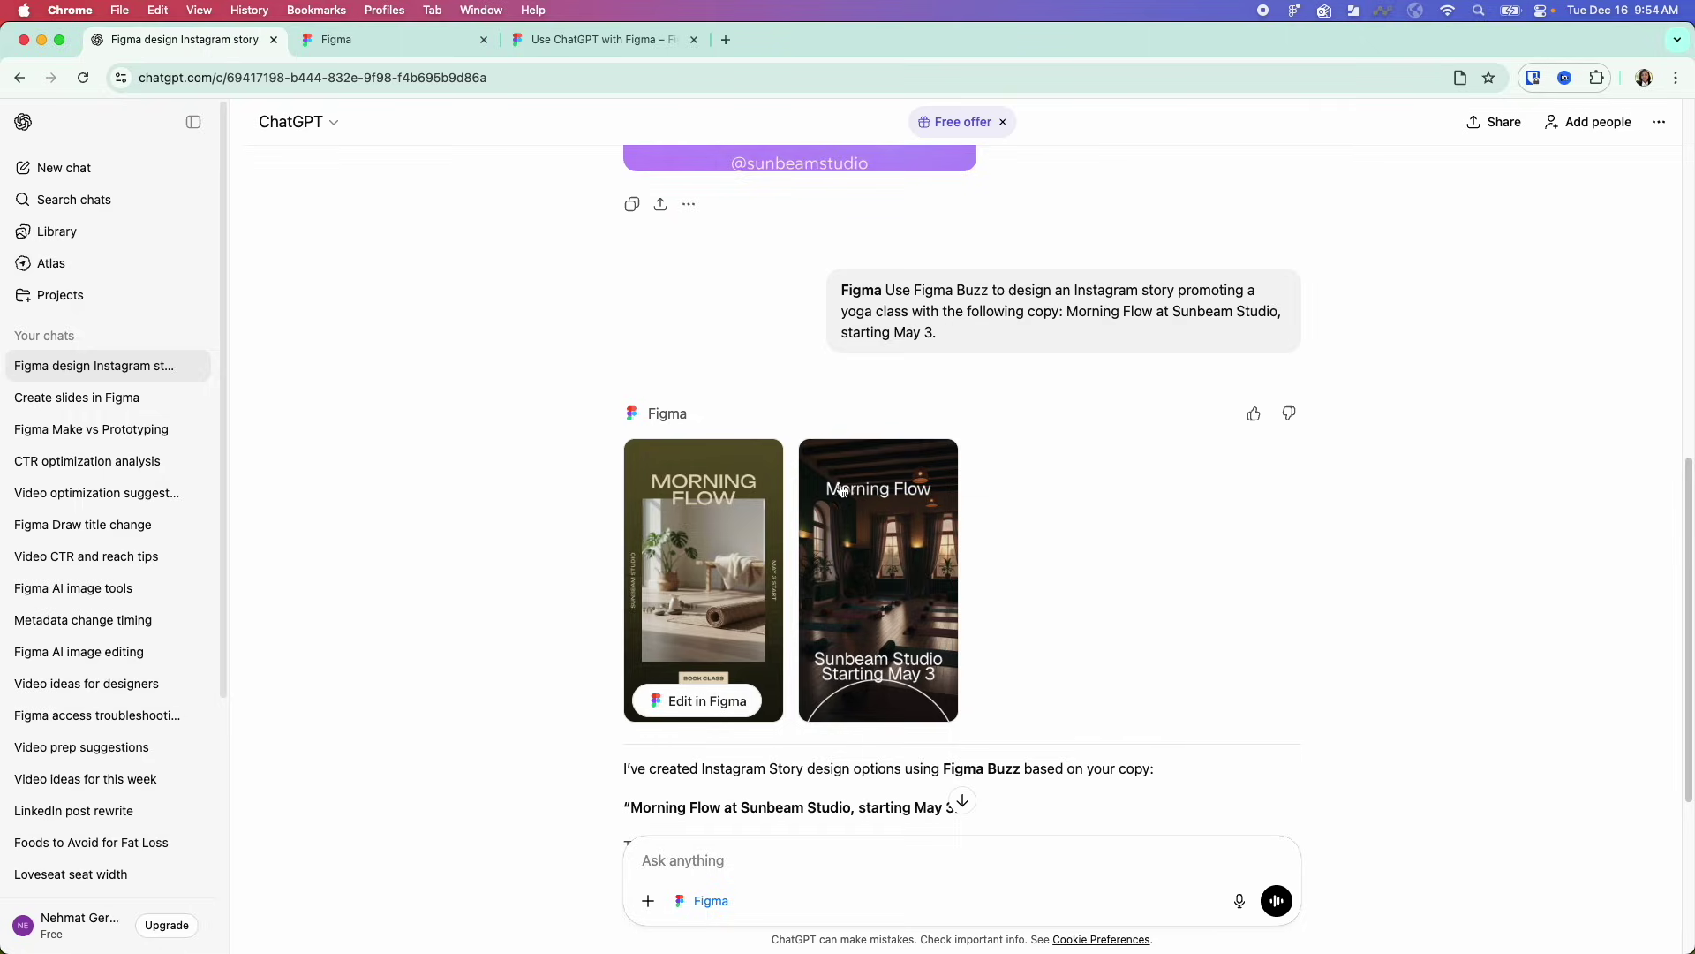